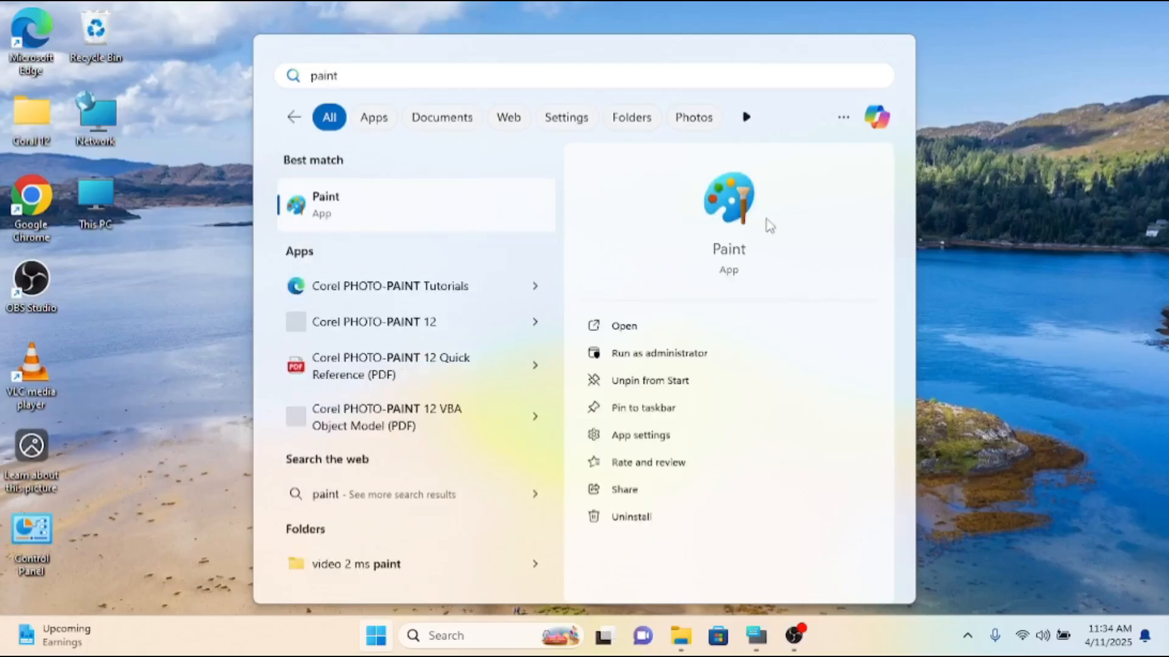
Launch Paint from the search results and close its window again.
{"action": "left_click", "coordinate": [455, 229]}
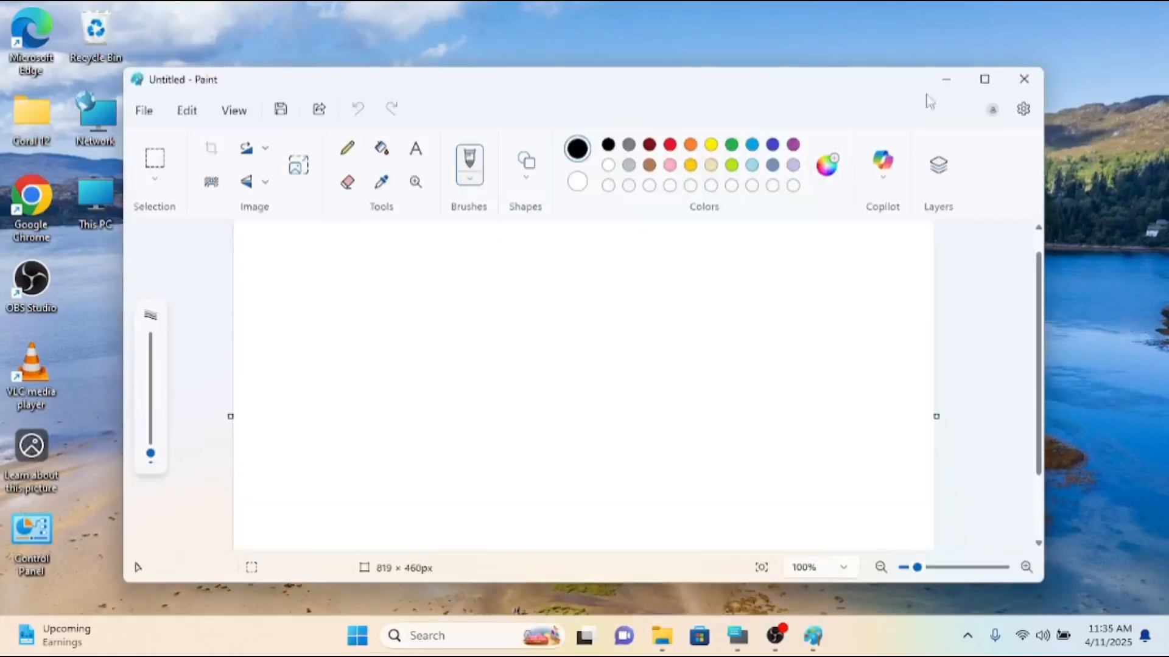
{"action": "left_click", "coordinate": [1024, 79]}
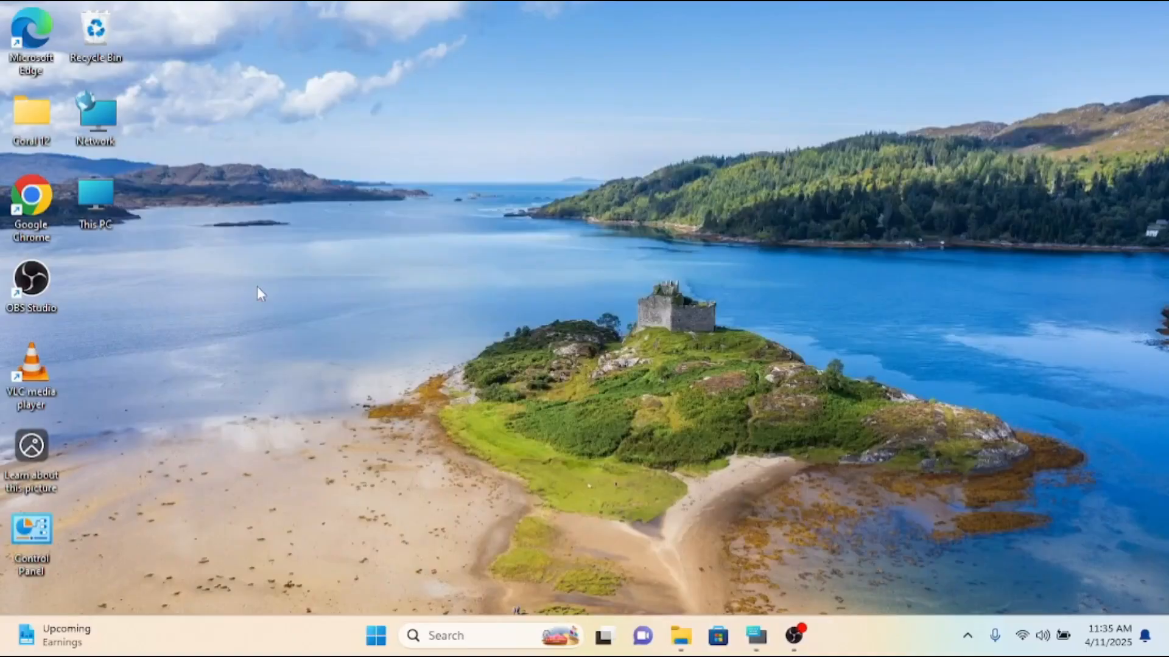
Open the Run dialog with the on-screen keyboard shown, and minimize the keyboard.
{"action": "key", "text": "super+r"}
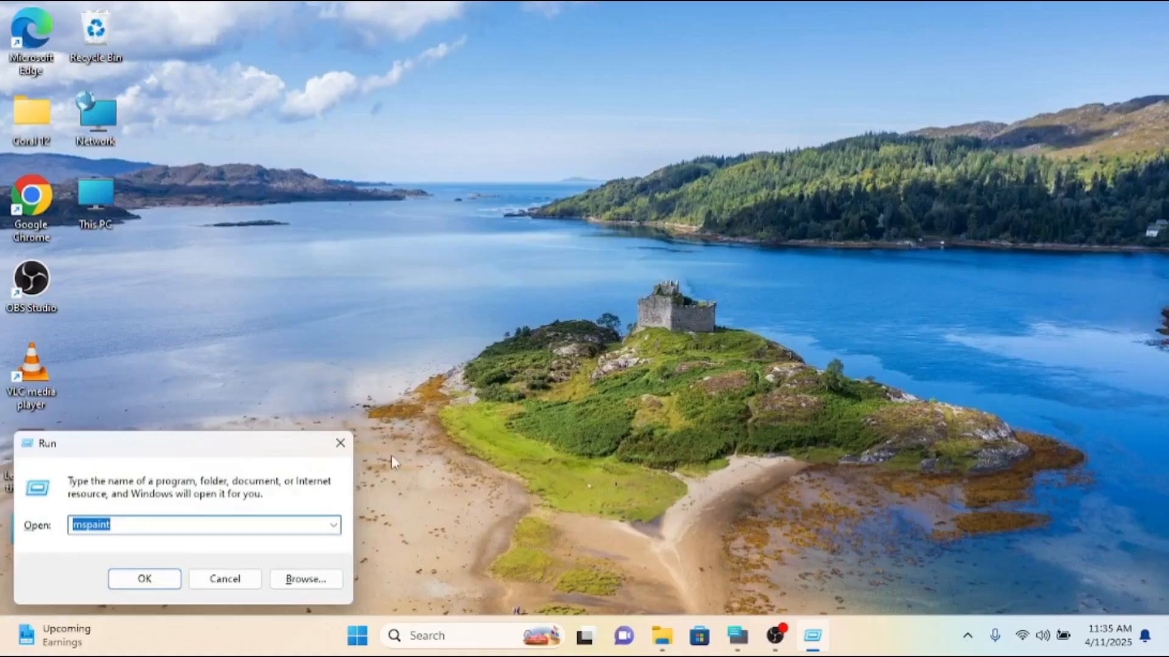
{"action": "left_click", "coordinate": [340, 443]}
{"action": "left_click", "coordinate": [756, 636]}
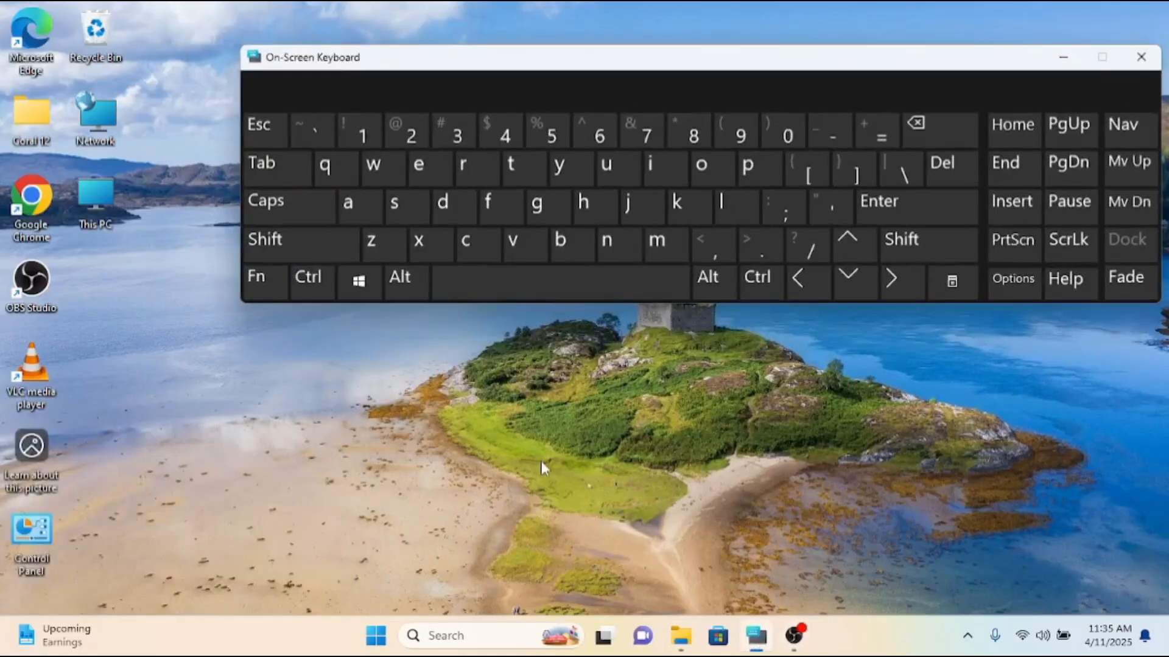
{"action": "key", "text": "super"}
{"action": "key", "text": "super+r"}
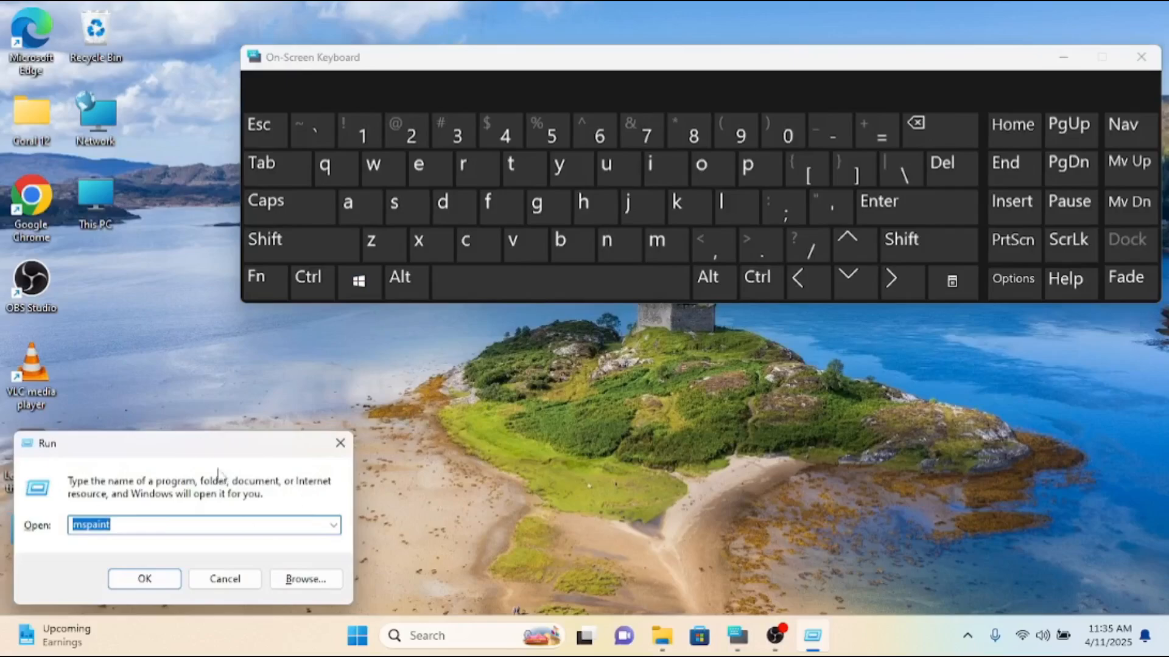
{"action": "left_click", "coordinate": [1063, 56]}
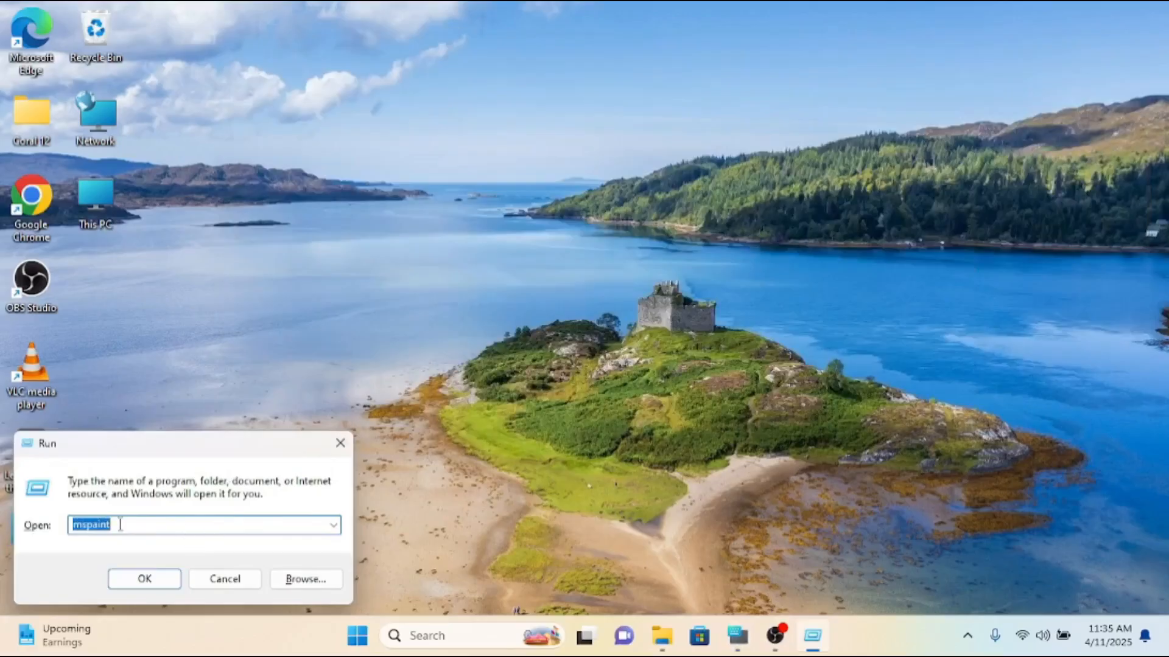
Launch Paint by running the command mspaint from the Run dialog.
{"action": "type", "text": "m"}
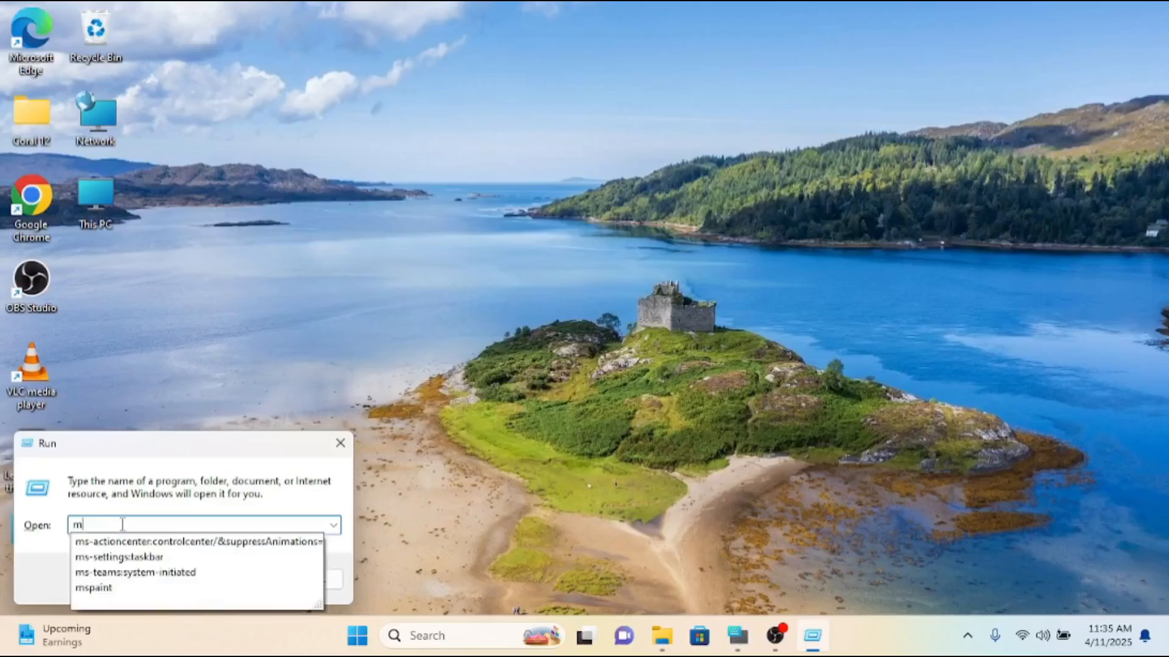
{"action": "type", "text": "spain"}
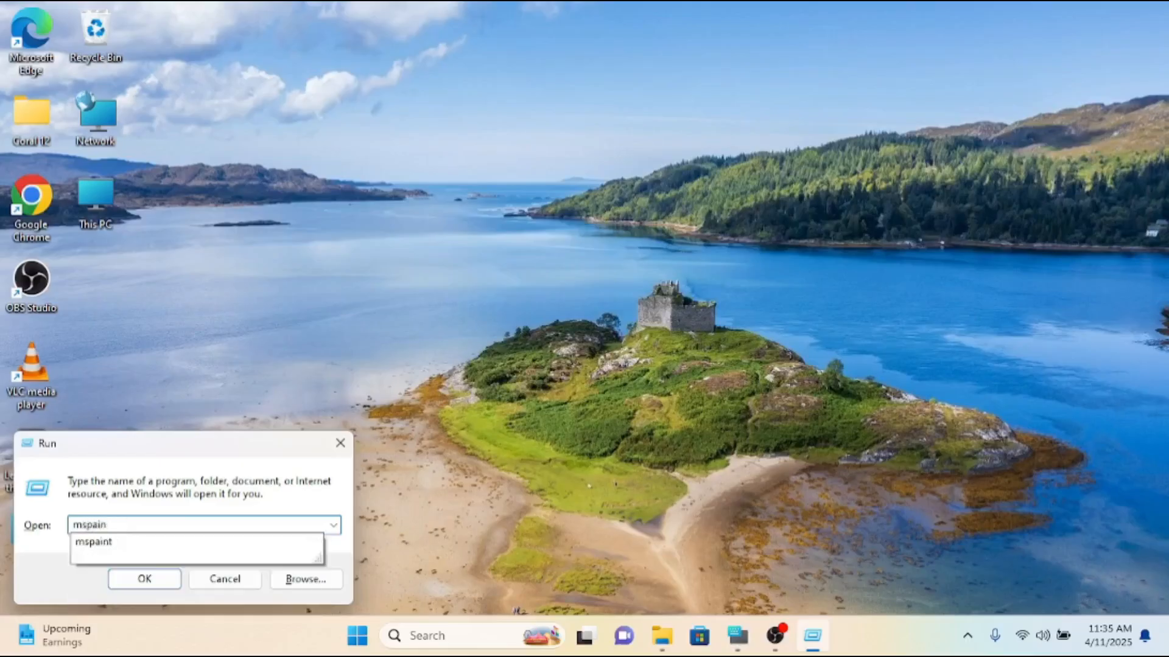
{"action": "key", "text": "Return"}
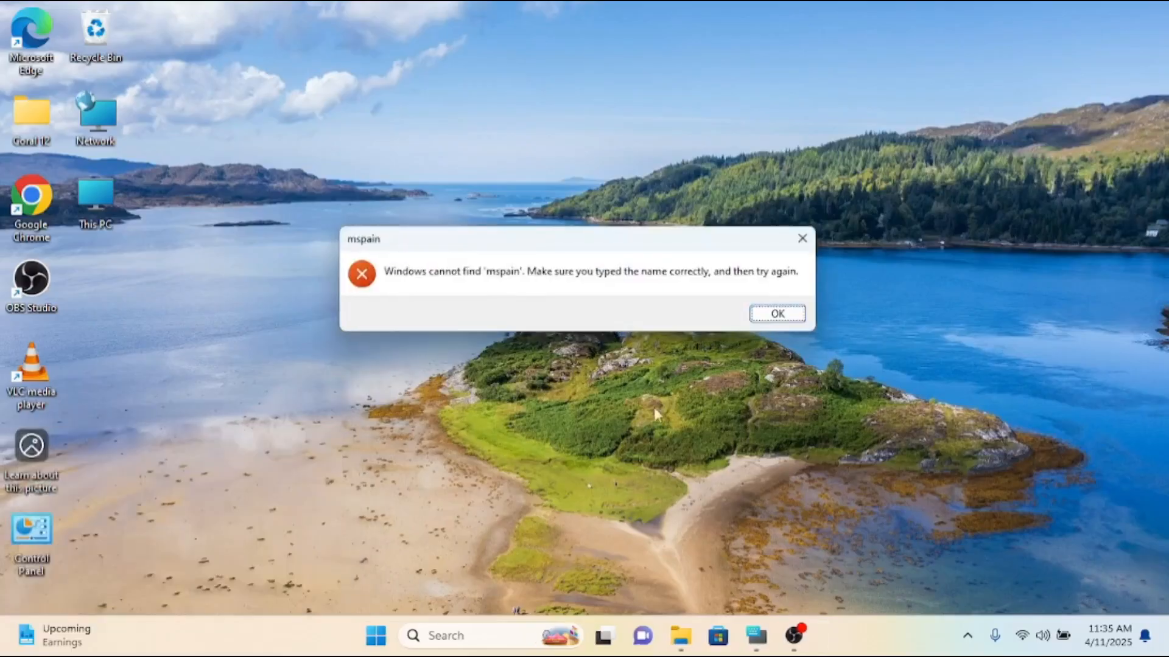
{"action": "left_click", "coordinate": [773, 316]}
{"action": "type", "text": "mspaint"}
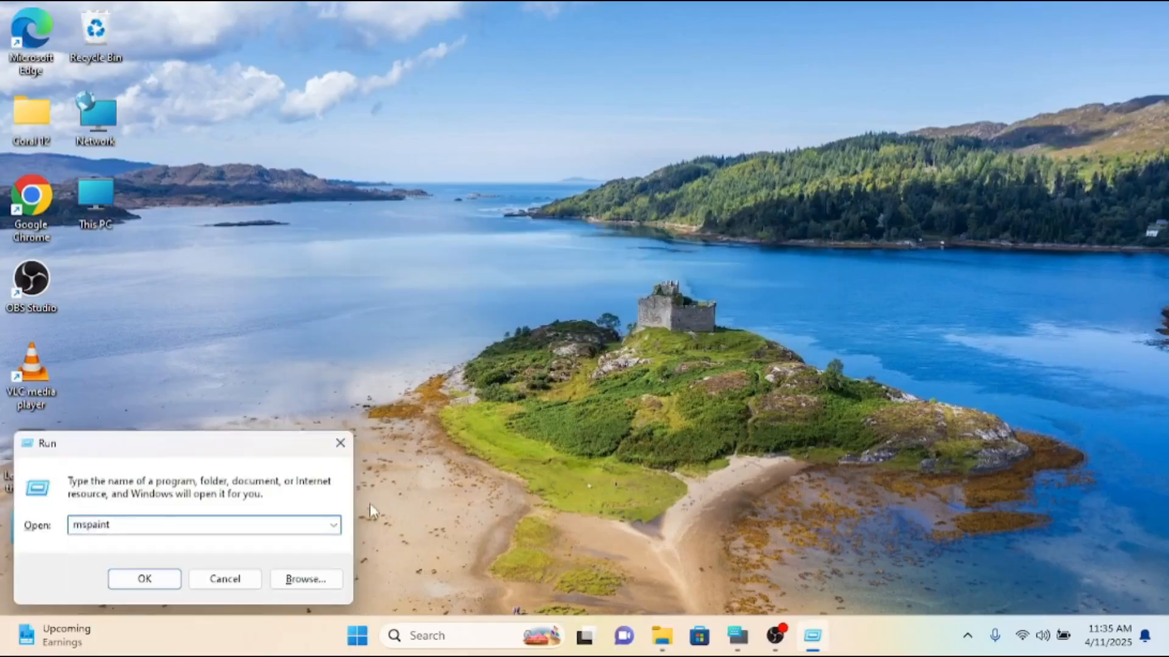
{"action": "key", "text": "Return"}
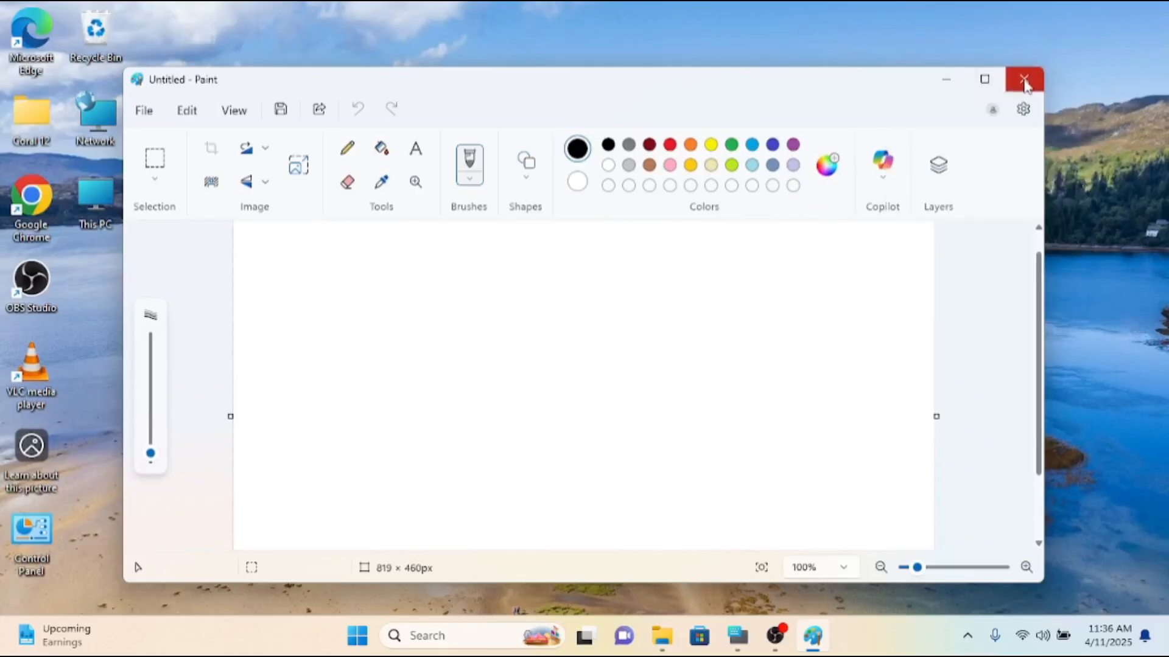
Minimize the Paint window, restore it and maximize it to fill the screen.
{"action": "left_click", "coordinate": [945, 79]}
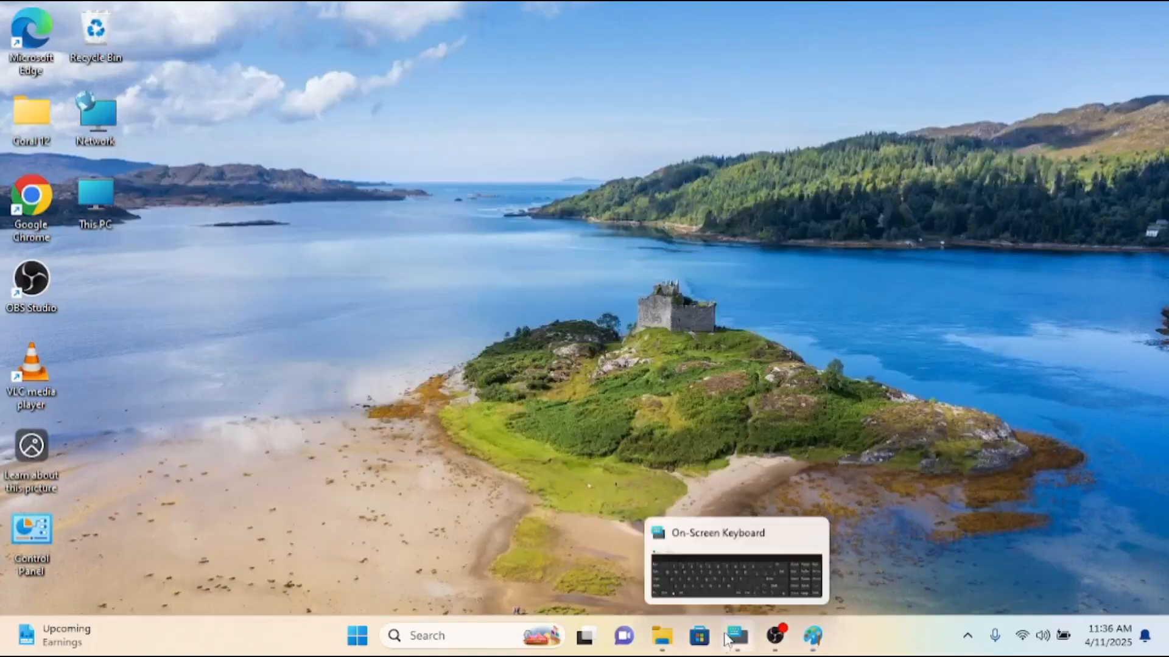
{"action": "mouse_move", "coordinate": [813, 646]}
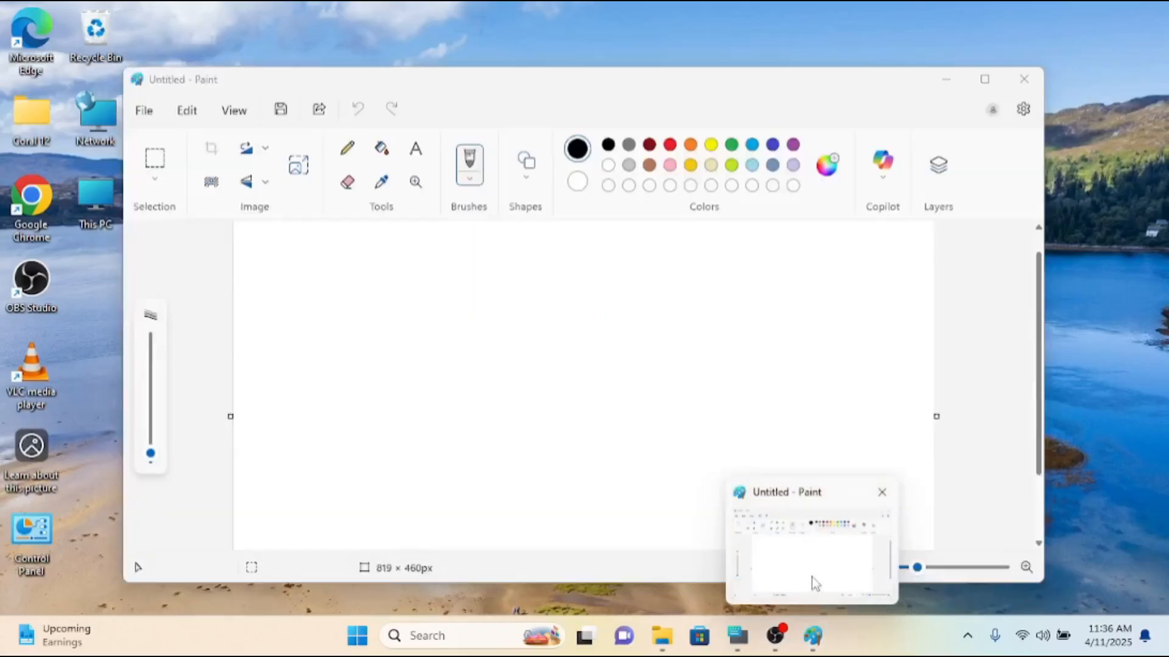
{"action": "left_click", "coordinate": [821, 575]}
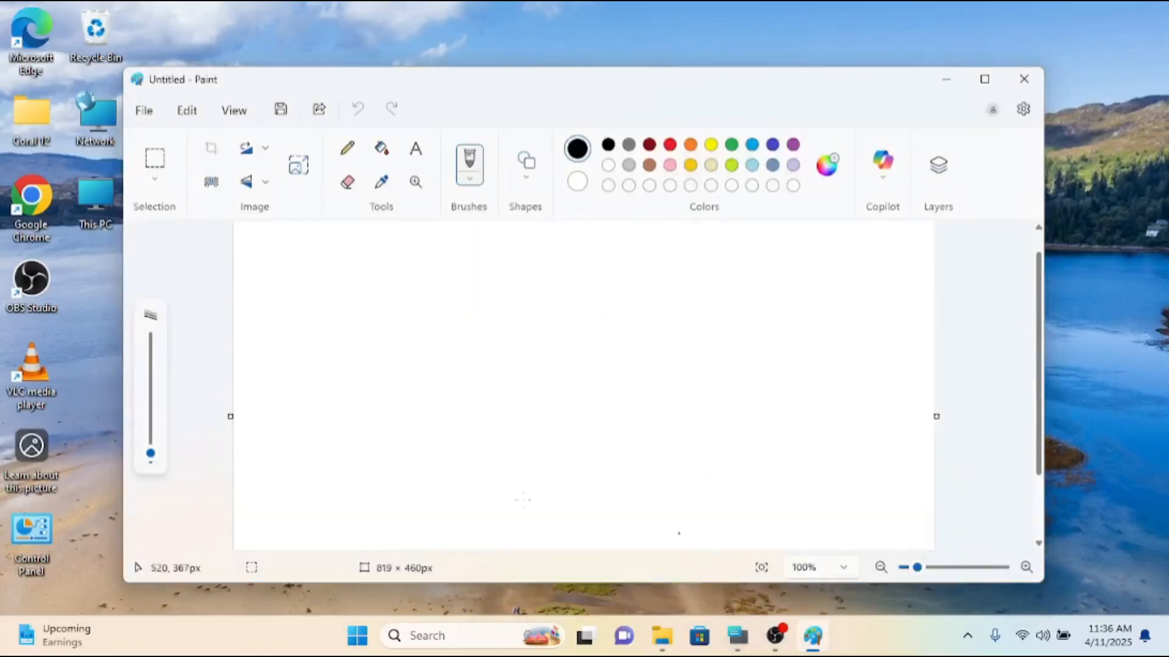
{"action": "left_click", "coordinate": [991, 86]}
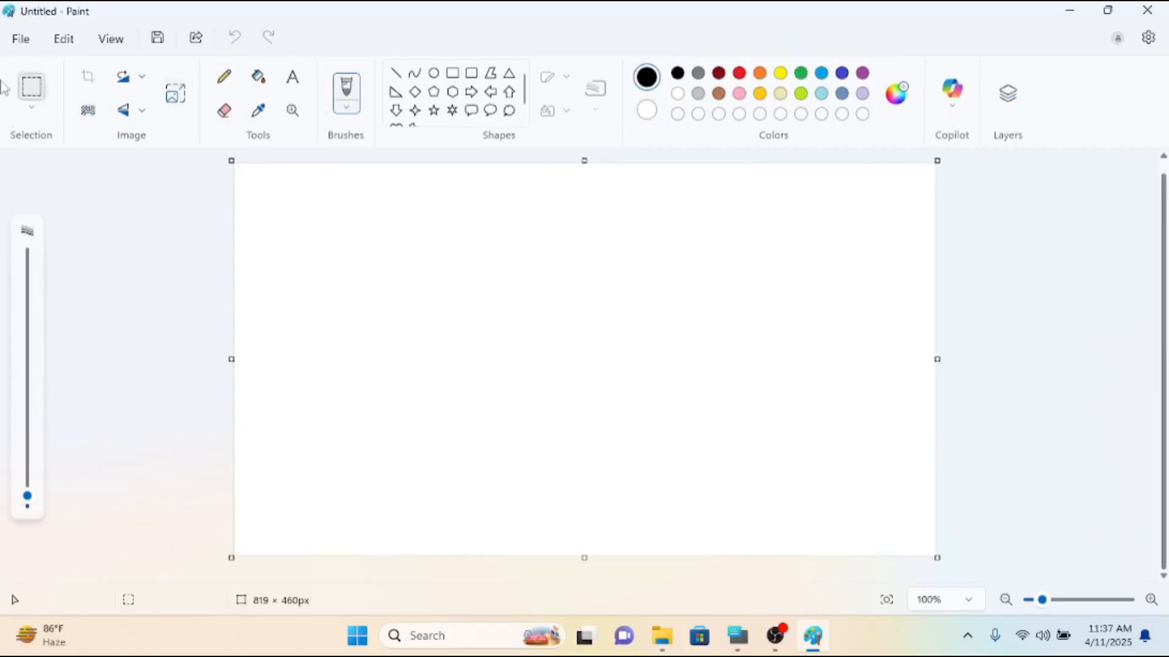
{"action": "left_click", "coordinate": [61, 42]}
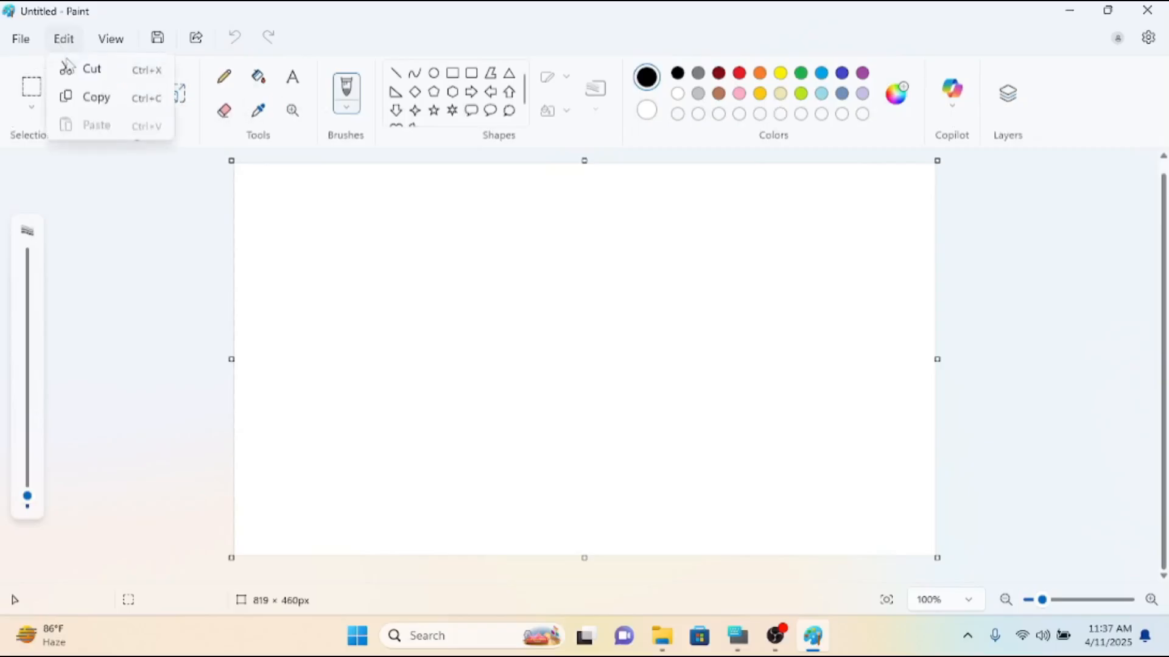
{"action": "left_click", "coordinate": [107, 40]}
{"action": "left_click", "coordinate": [108, 42]}
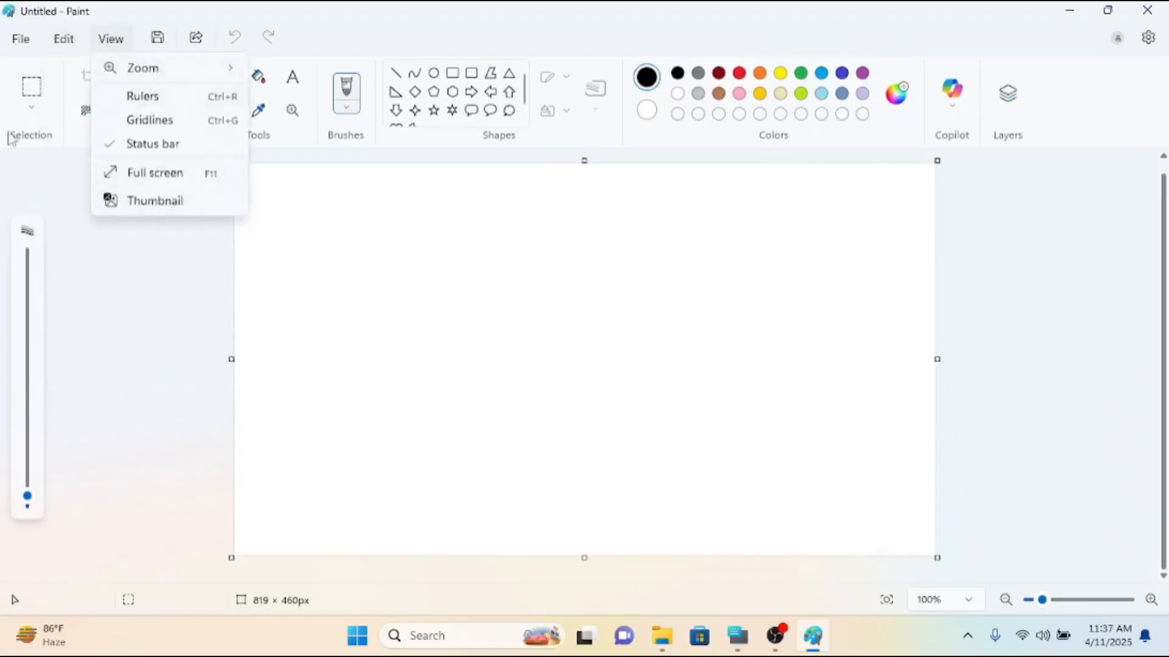
{"action": "left_click", "coordinate": [75, 226]}
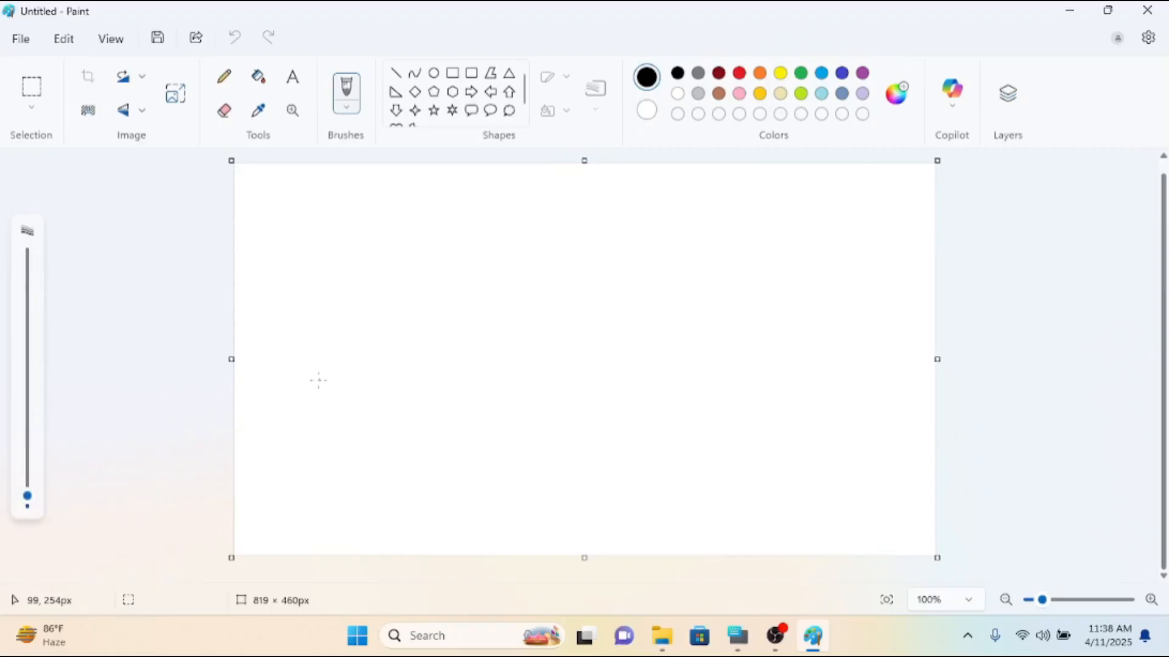
Draw a short thin black brush stroke, and thicker strokes near the canvas centre with an increased brush size.
{"action": "left_click_drag", "start_coordinate": [342, 359], "coordinate": [359, 386]}
{"action": "left_click_drag", "start_coordinate": [28, 498], "coordinate": [27, 438]}
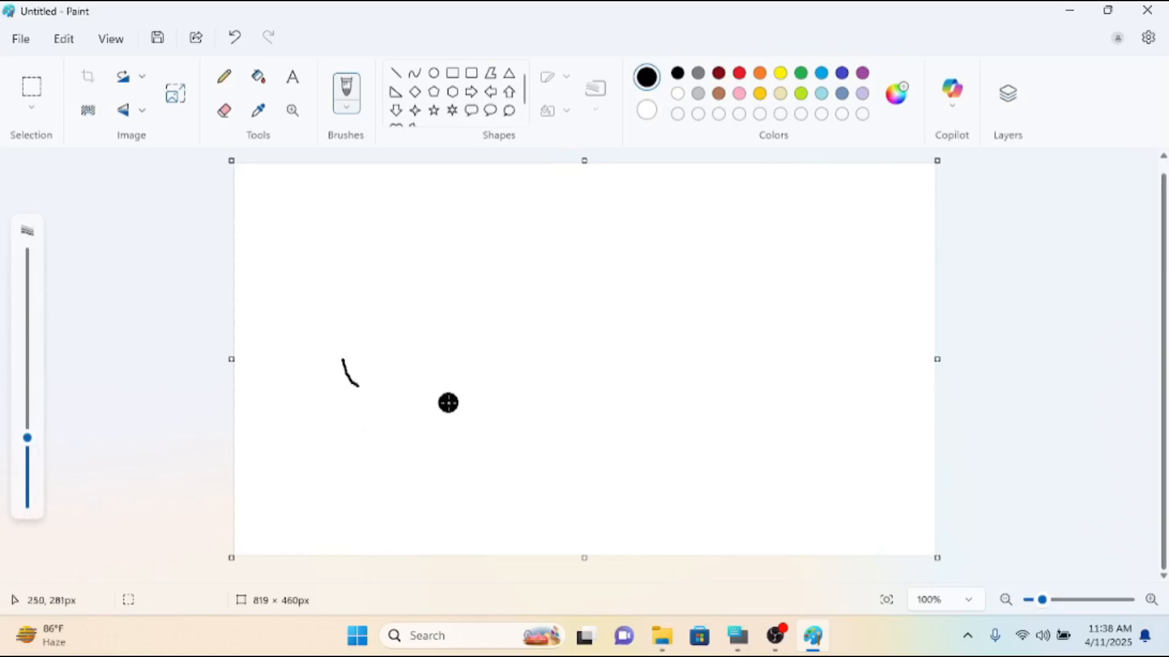
{"action": "mouse_move", "coordinate": [482, 393]}
{"action": "left_mouse_down"}
{"action": "mouse_move", "coordinate": [487, 424]}
{"action": "mouse_move", "coordinate": [618, 421]}
{"action": "mouse_move", "coordinate": [556, 369]}
{"action": "mouse_move", "coordinate": [539, 397]}
{"action": "left_mouse_up"}
{"action": "left_click", "coordinate": [481, 433]}
{"action": "key", "text": "ctrl+z"}
Paint a very thick black stroke across the upper canvas and a thinner curved line below it with a reduced brush size.
{"action": "left_click_drag", "start_coordinate": [35, 438], "coordinate": [53, 183]}
{"action": "left_click", "coordinate": [252, 251]}
{"action": "mouse_move", "coordinate": [251, 251]}
{"action": "left_mouse_down"}
{"action": "mouse_move", "coordinate": [392, 290]}
{"action": "mouse_move", "coordinate": [618, 305]}
{"action": "left_mouse_up"}
{"action": "mouse_move", "coordinate": [29, 258]}
{"action": "mouse_move", "coordinate": [28, 258]}
{"action": "left_mouse_down"}
{"action": "mouse_move", "coordinate": [51, 458]}
{"action": "mouse_move", "coordinate": [73, 481]}
{"action": "left_mouse_up"}
{"action": "left_click_drag", "start_coordinate": [376, 476], "coordinate": [587, 478]}
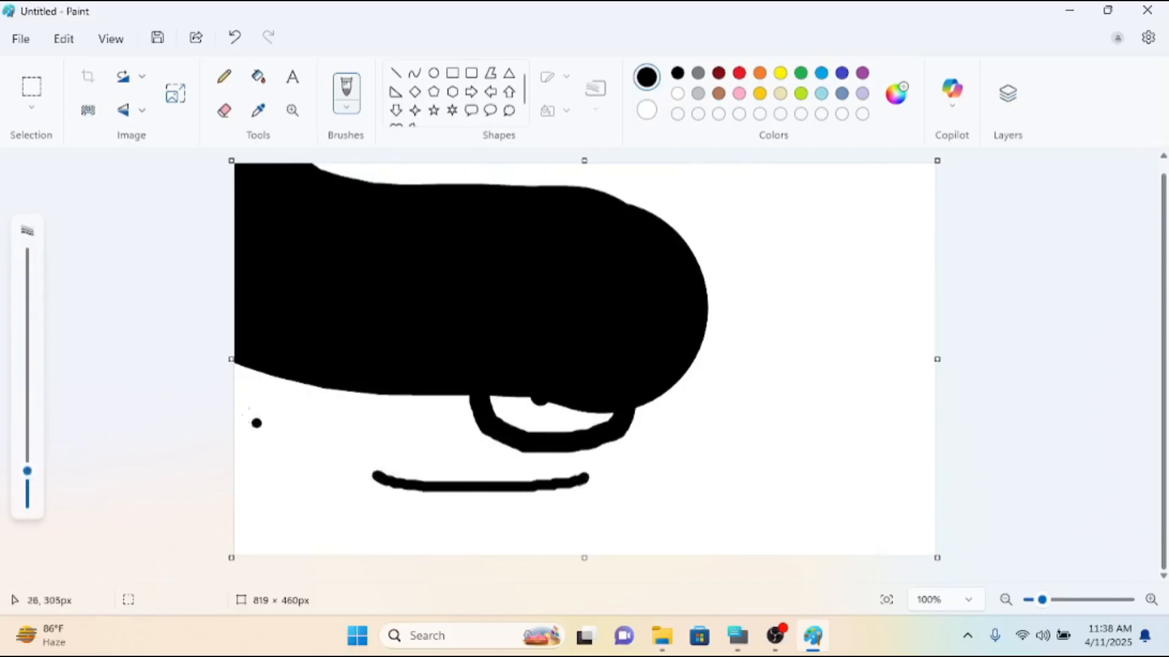
Select the entire canvas and delete all the brush strokes.
{"action": "key", "text": "ctrl+a"}
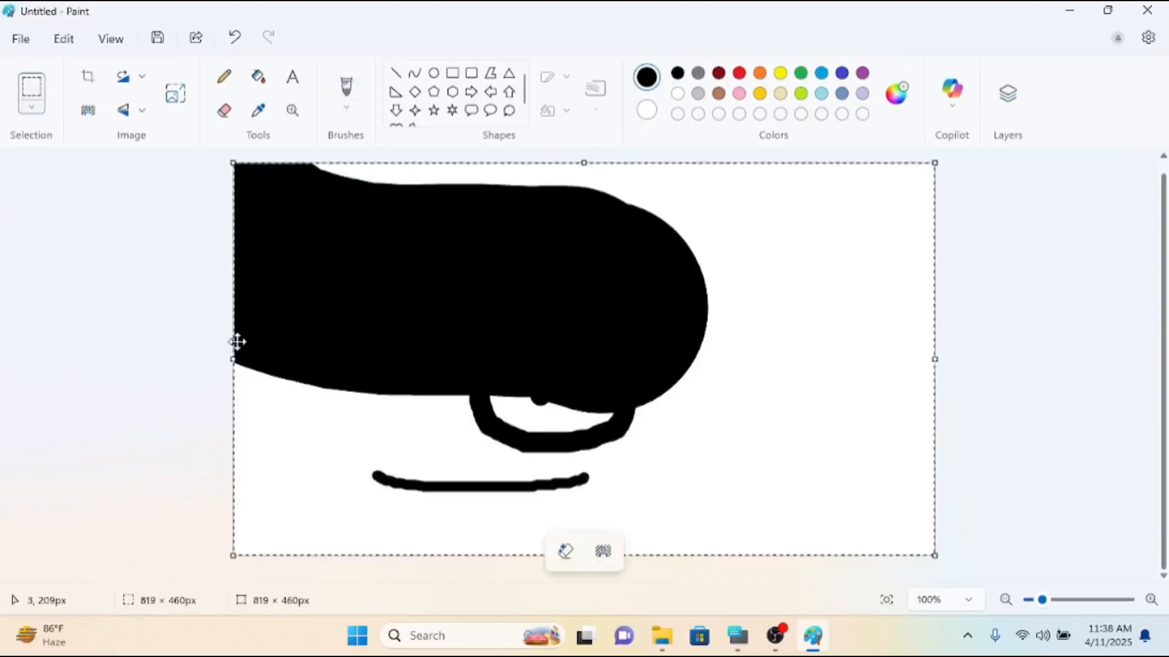
{"action": "key", "text": "Delete"}
{"action": "left_click", "coordinate": [373, 279]}
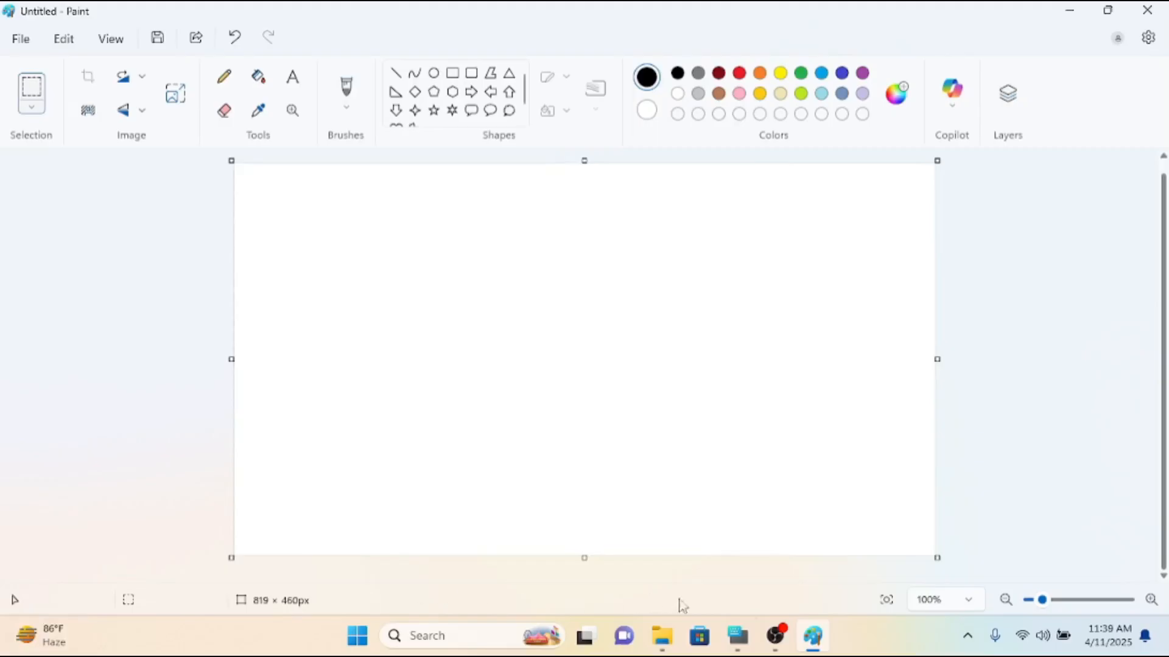
{"action": "left_click_drag", "start_coordinate": [681, 315], "coordinate": [652, 348]}
{"action": "left_click", "coordinate": [473, 272]}
Choose the Pencil tool and fit the canvas to the window.
{"action": "left_click", "coordinate": [224, 76]}
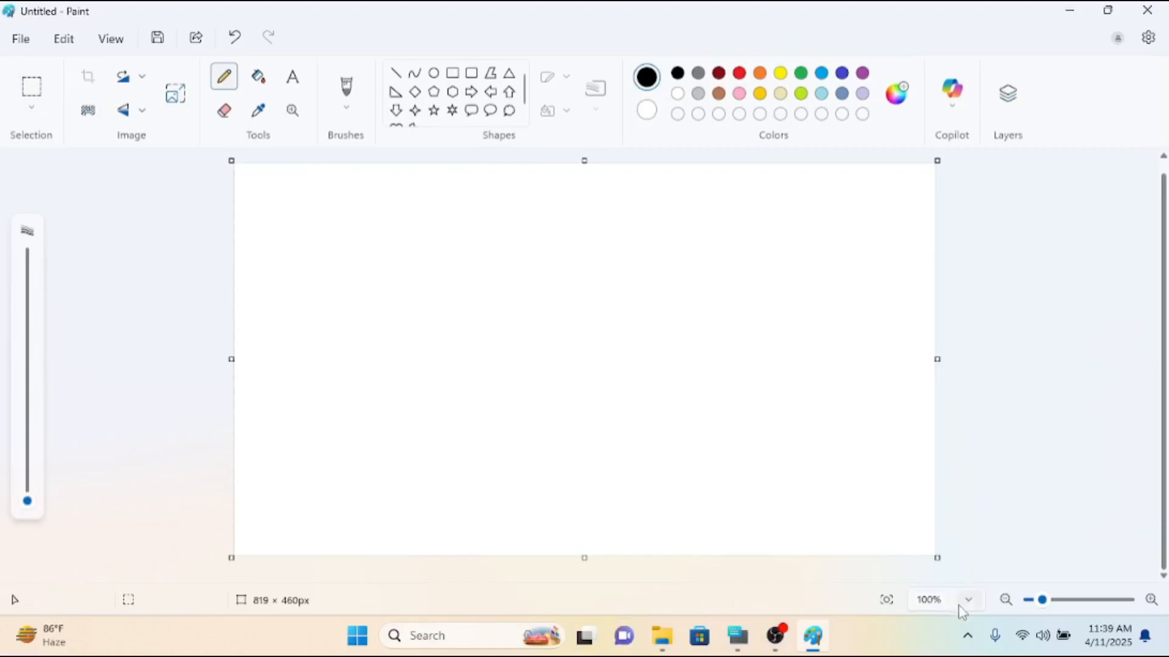
{"action": "left_click", "coordinate": [1005, 600]}
{"action": "left_click", "coordinate": [1006, 600]}
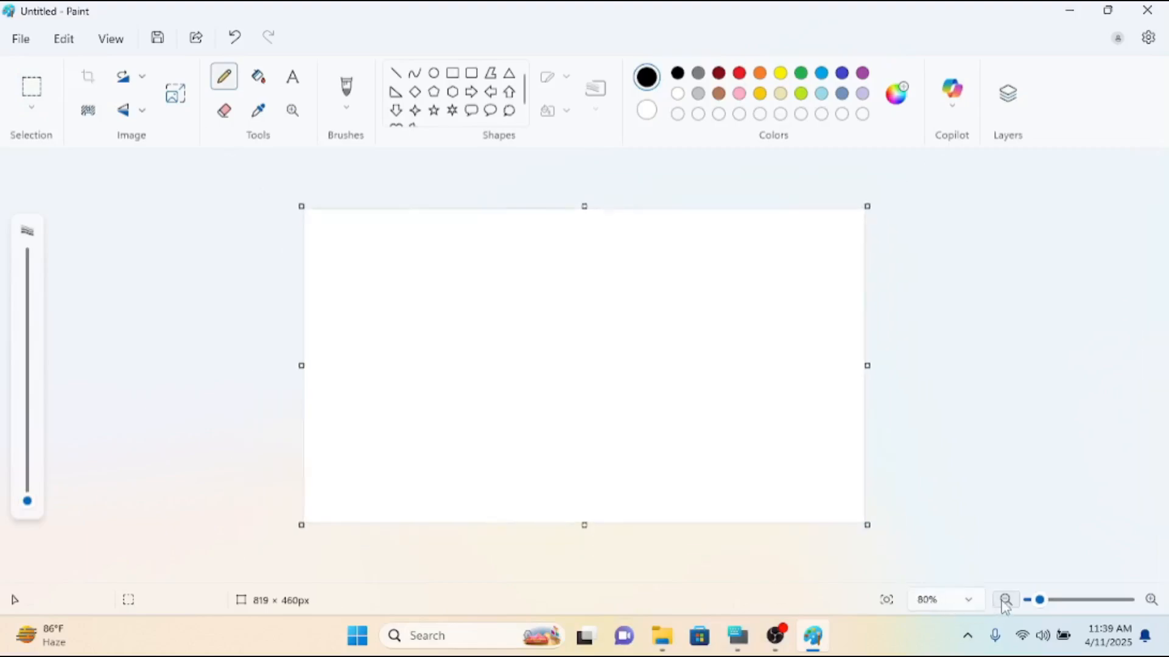
{"action": "left_click", "coordinate": [1005, 599]}
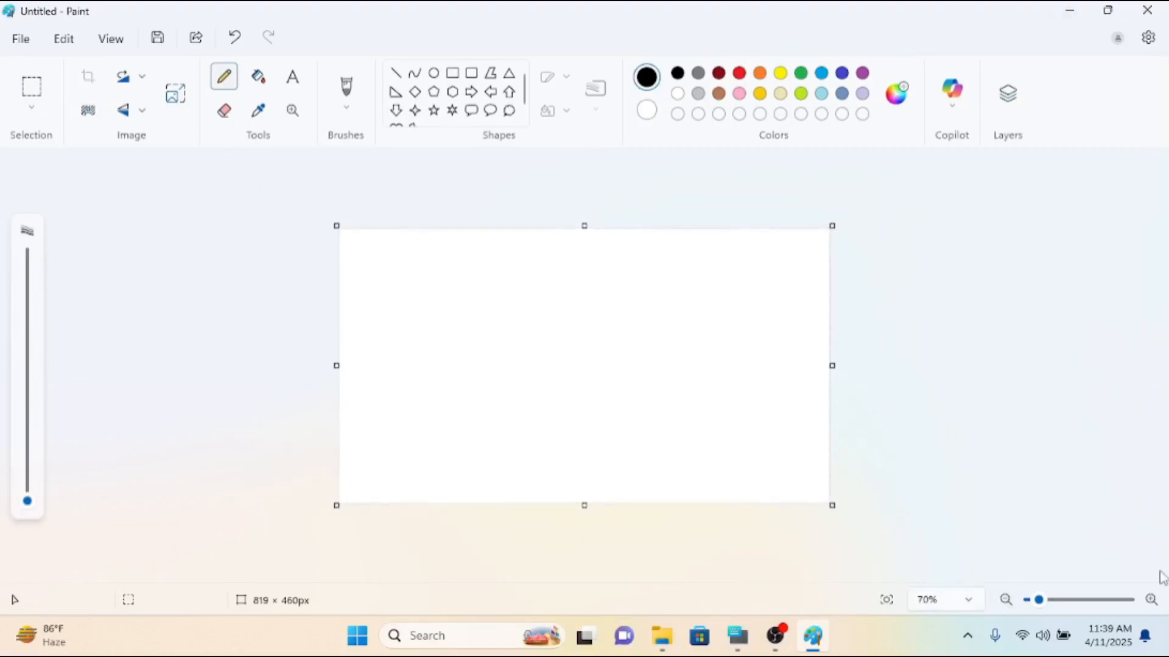
{"action": "left_click", "coordinate": [1151, 600]}
{"action": "left_click", "coordinate": [1150, 600]}
{"action": "left_click", "coordinate": [1151, 599]}
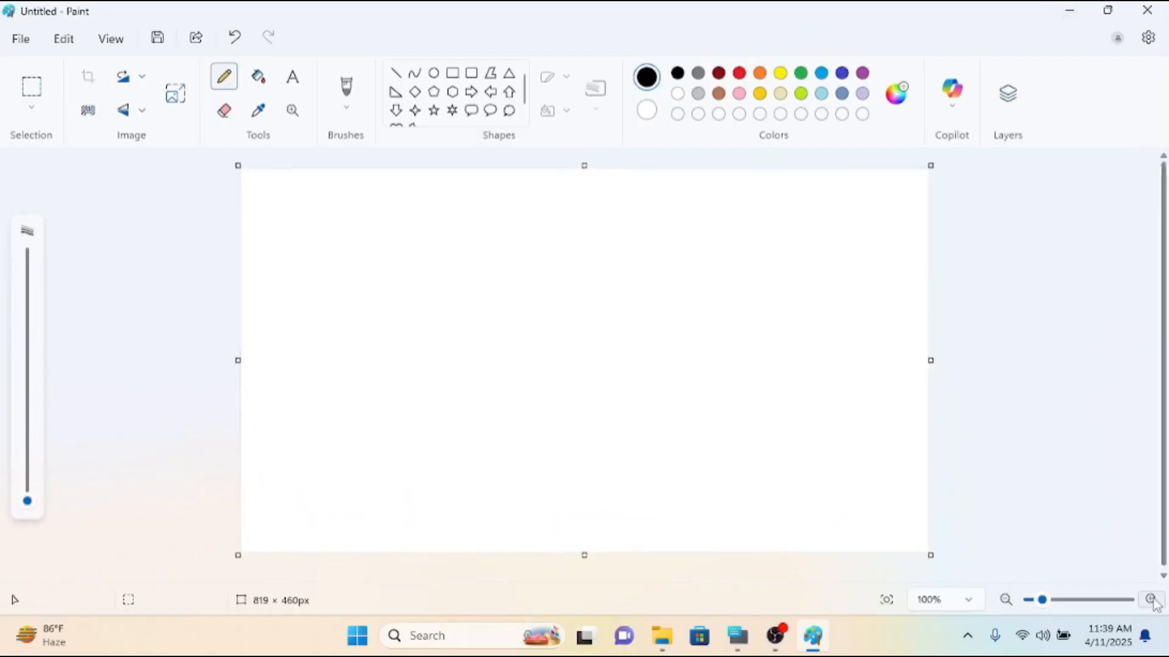
{"action": "left_click", "coordinate": [888, 604]}
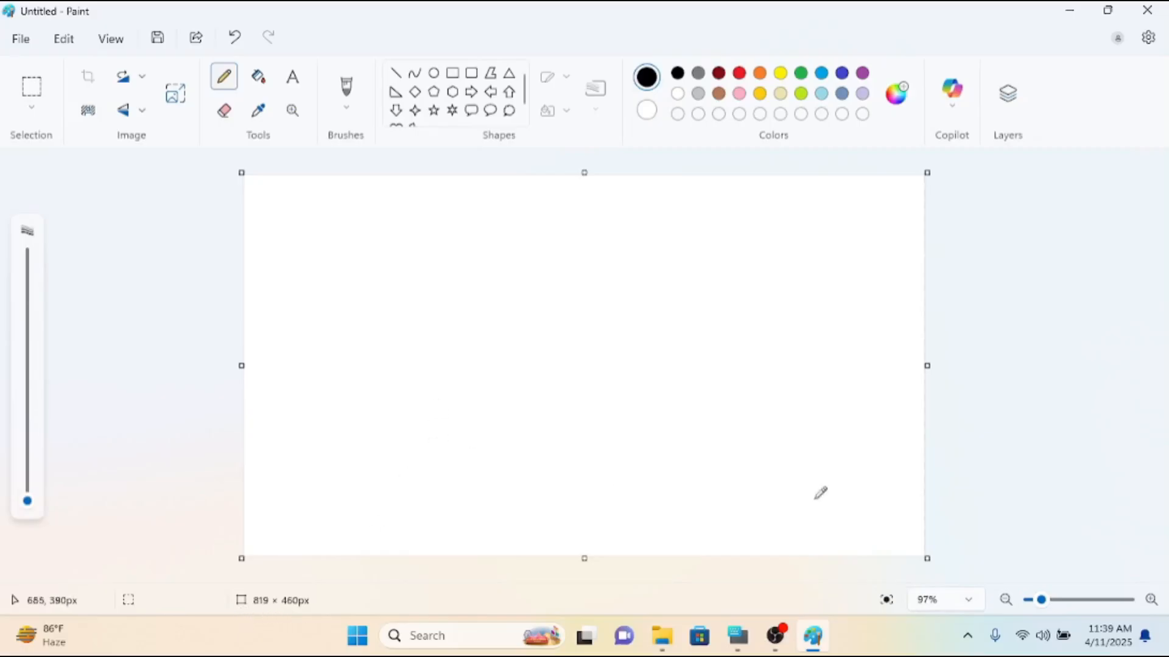
Resize the canvas to about 1119 × 481 px using its corner handles.
{"action": "left_click_drag", "start_coordinate": [927, 558], "coordinate": [1007, 569]}
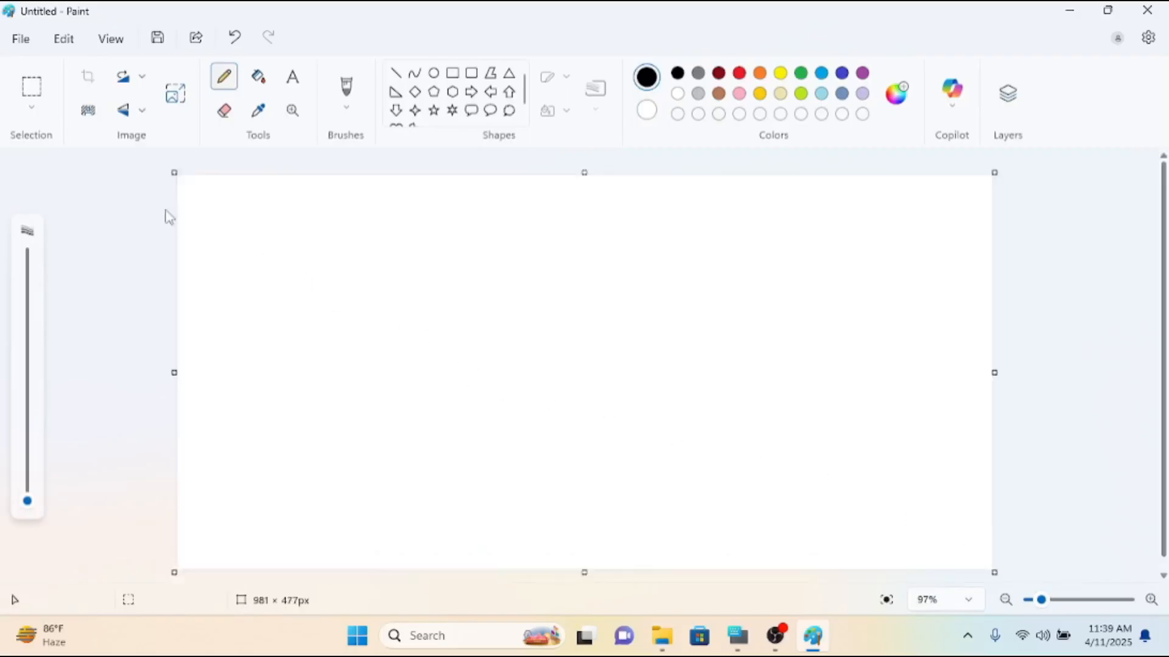
{"action": "left_click_drag", "start_coordinate": [174, 173], "coordinate": [72, 152]}
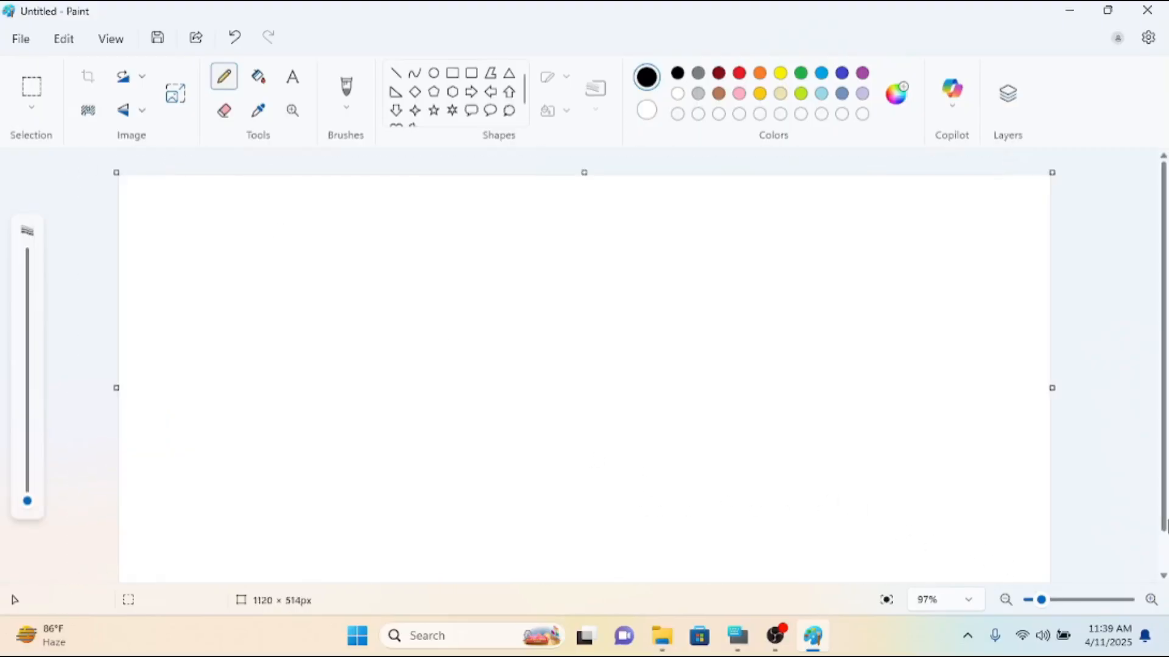
{"action": "left_click_drag", "start_coordinate": [1163, 524], "coordinate": [1166, 584]}
{"action": "left_click_drag", "start_coordinate": [1052, 559], "coordinate": [1050, 531]}
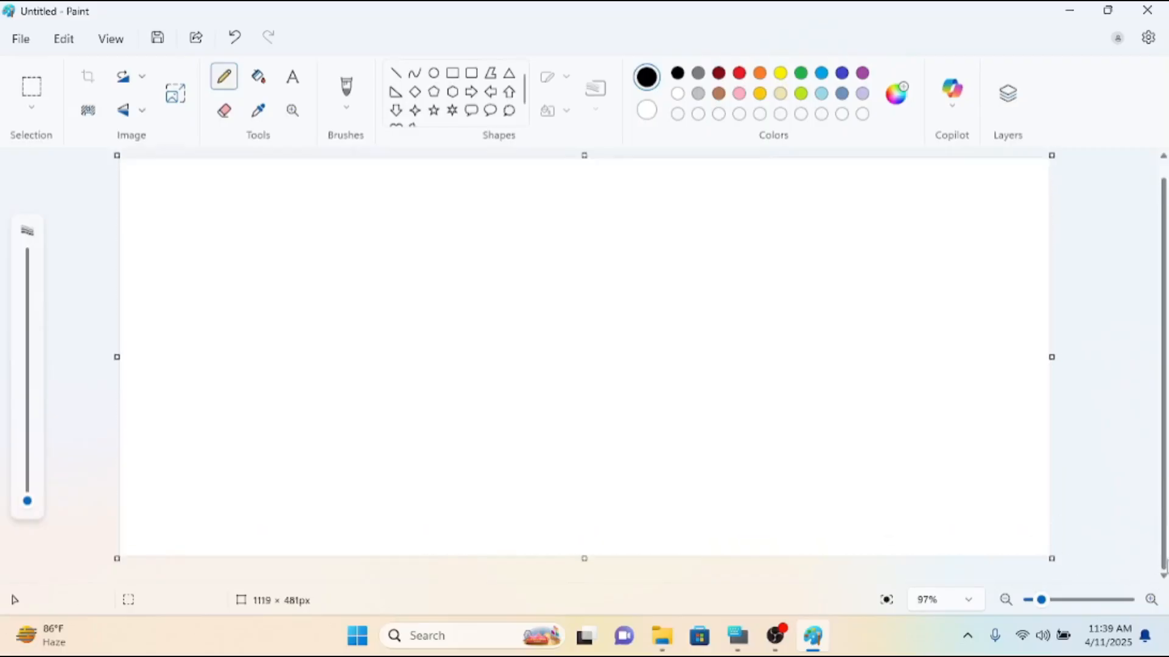
{"action": "left_click_drag", "start_coordinate": [1165, 559], "coordinate": [1165, 509]}
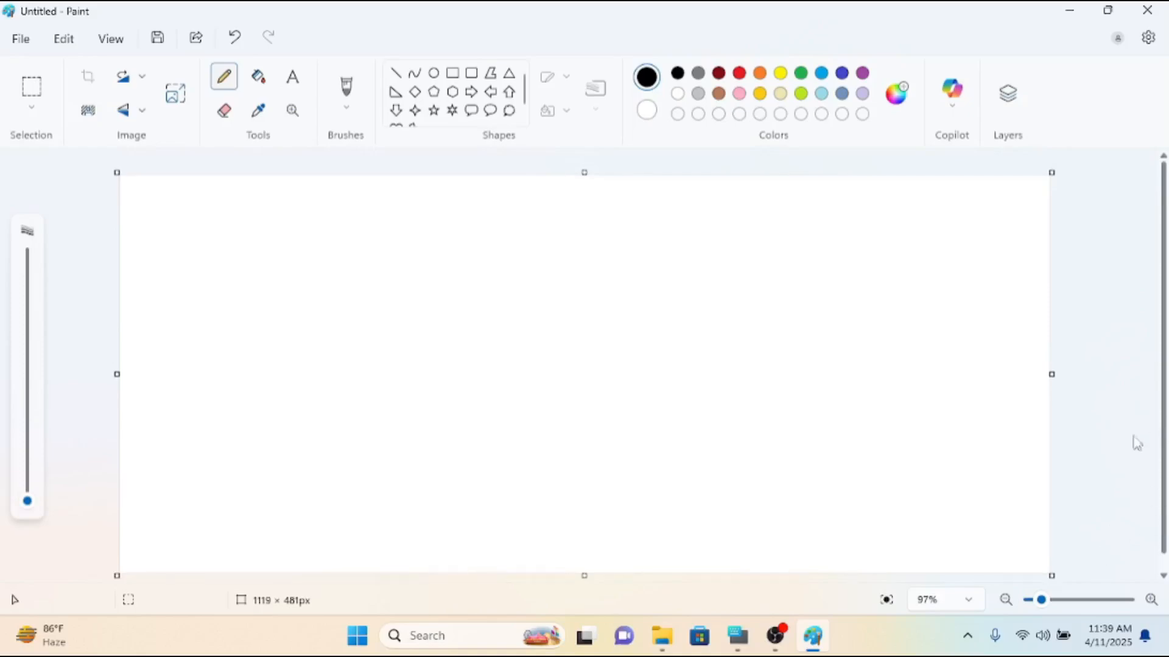
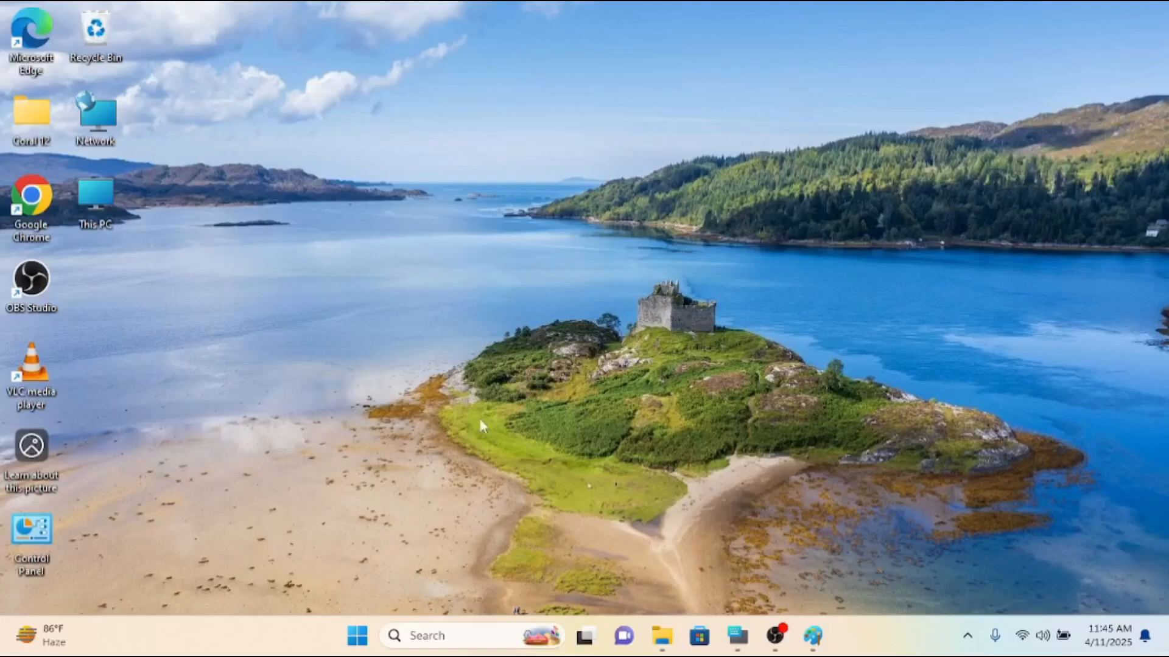
Switch to the Paint window, draw a black-outlined circle near the canvas centre and fill it with bright blue.
{"action": "left_click", "coordinate": [816, 639]}
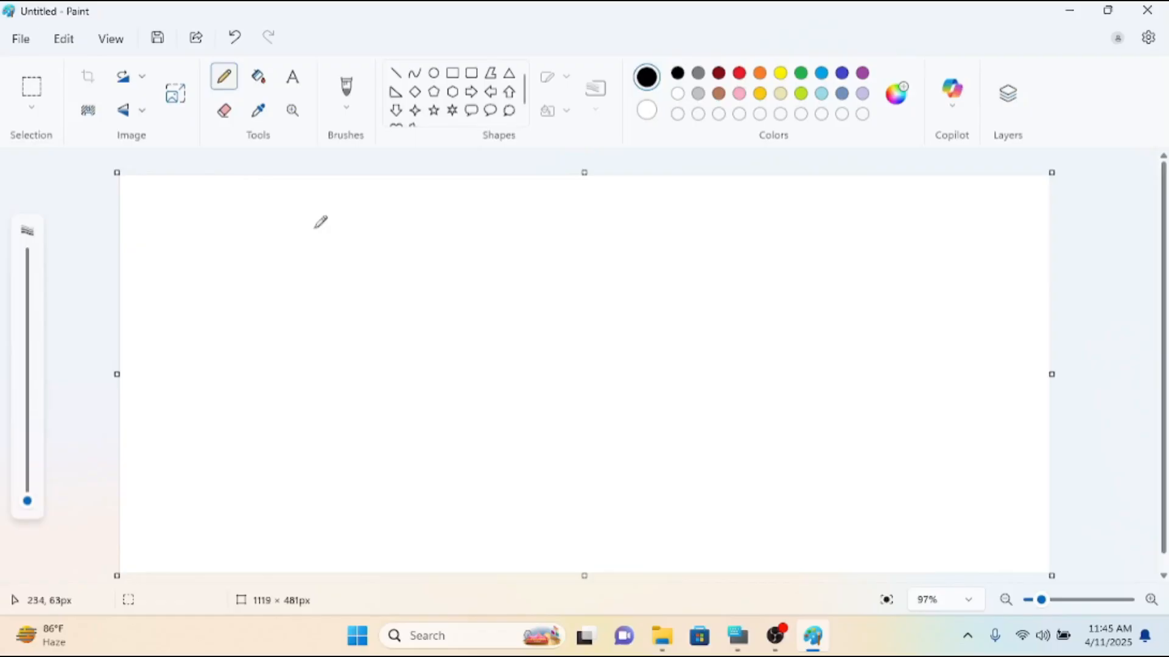
{"action": "left_click", "coordinate": [434, 73]}
{"action": "left_click_drag", "start_coordinate": [453, 238], "coordinate": [611, 388]}
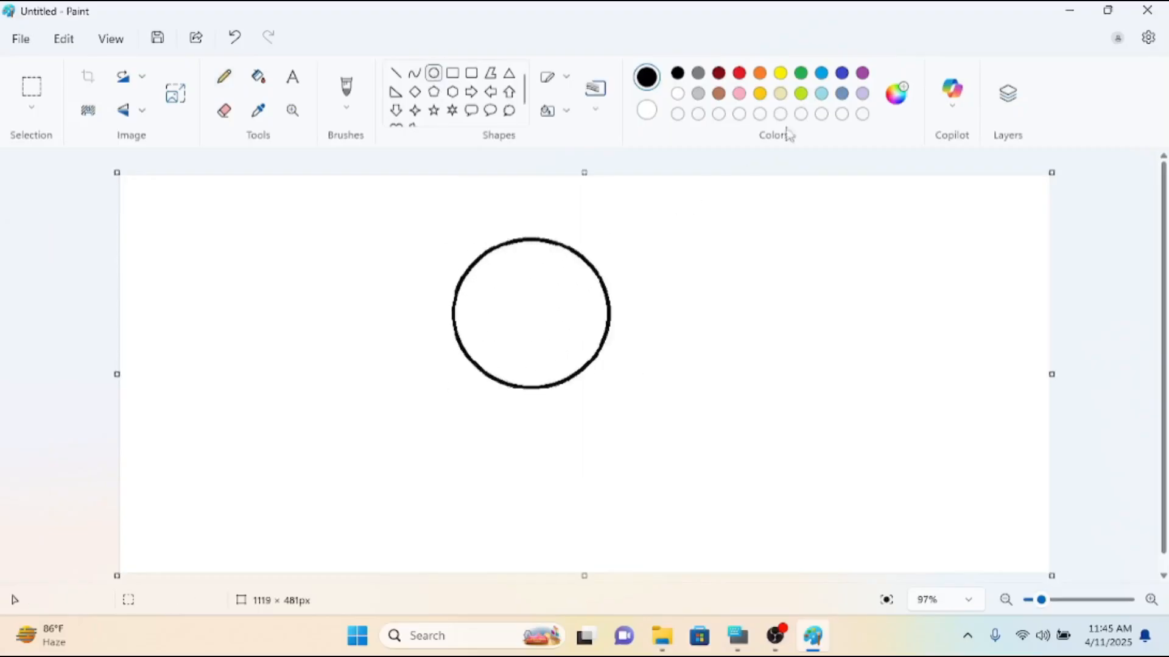
{"action": "left_click", "coordinate": [821, 74]}
{"action": "left_click", "coordinate": [258, 76]}
{"action": "left_click", "coordinate": [508, 293]}
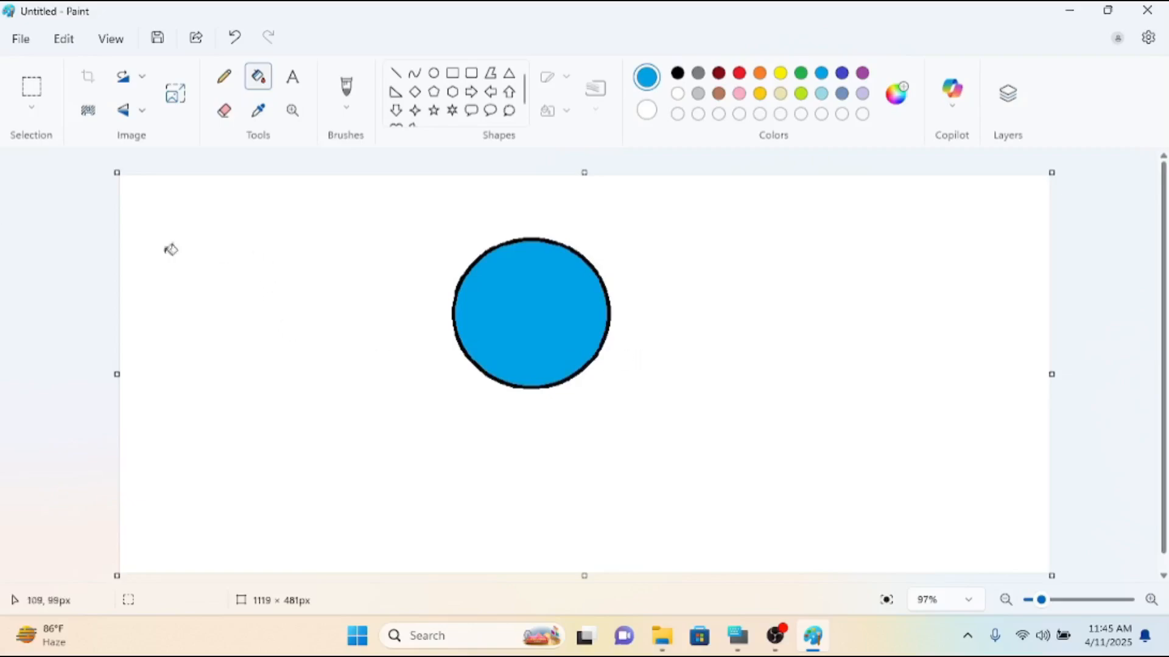
Select a rectangular area of about 349 × 307 px around the blue circle and delete it.
{"action": "left_click", "coordinate": [34, 87]}
{"action": "left_click_drag", "start_coordinate": [374, 214], "coordinate": [665, 468]}
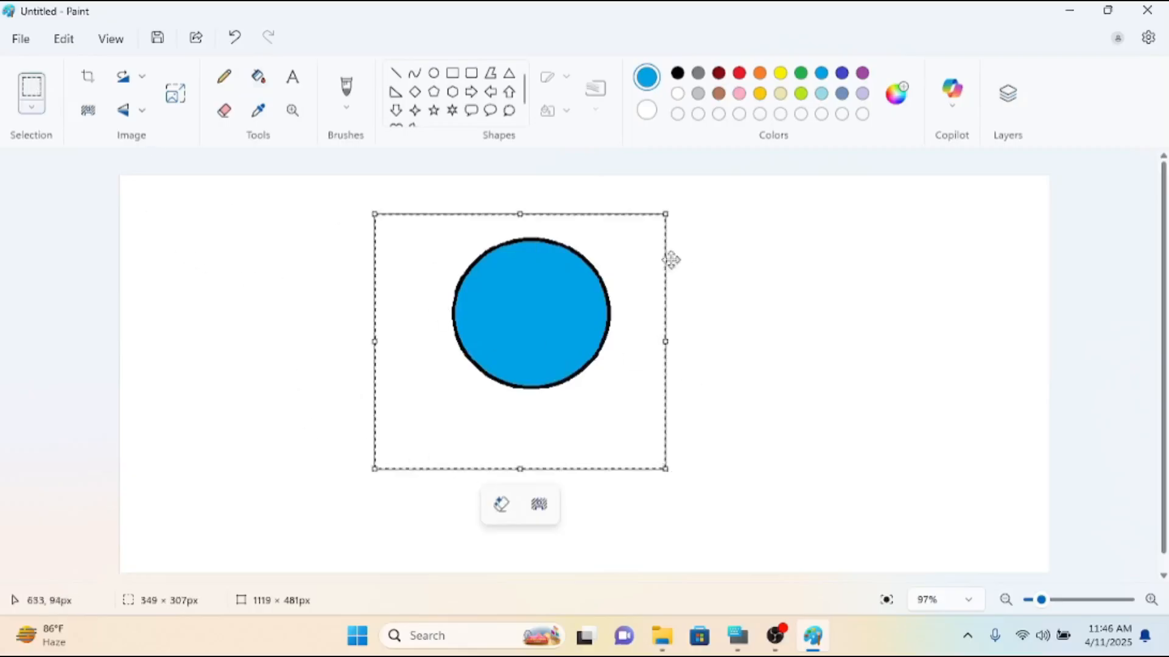
{"action": "key", "text": "Delete"}
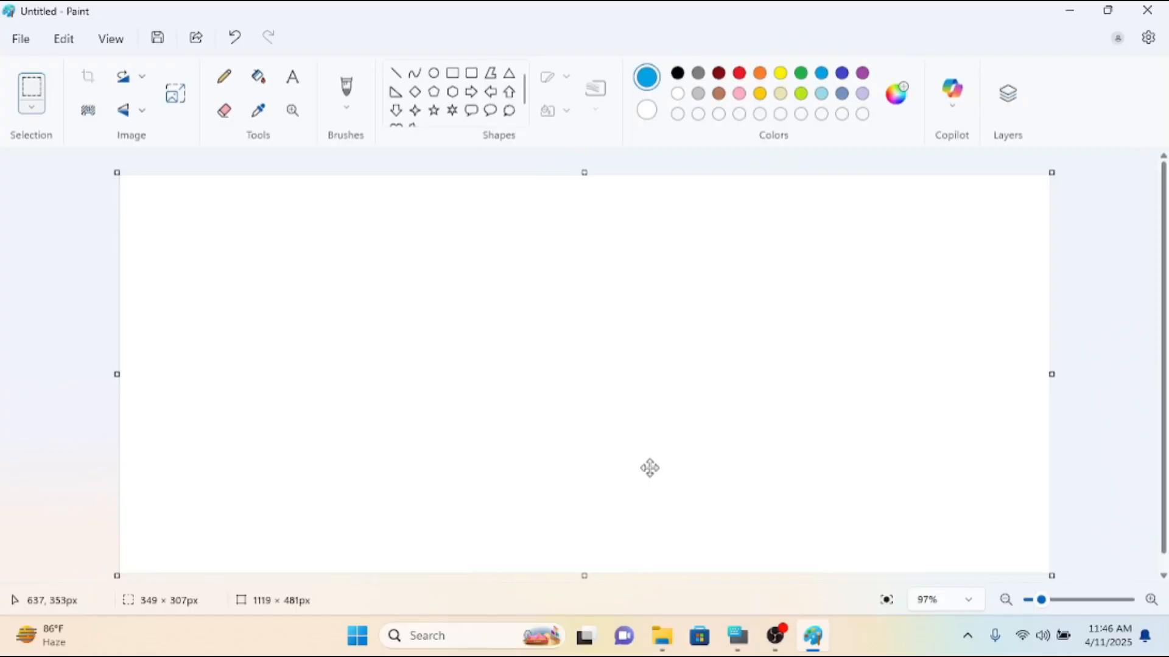
Zoom to 100% and resize the canvas to about 1106 × 477 px.
{"action": "left_click", "coordinate": [1151, 600]}
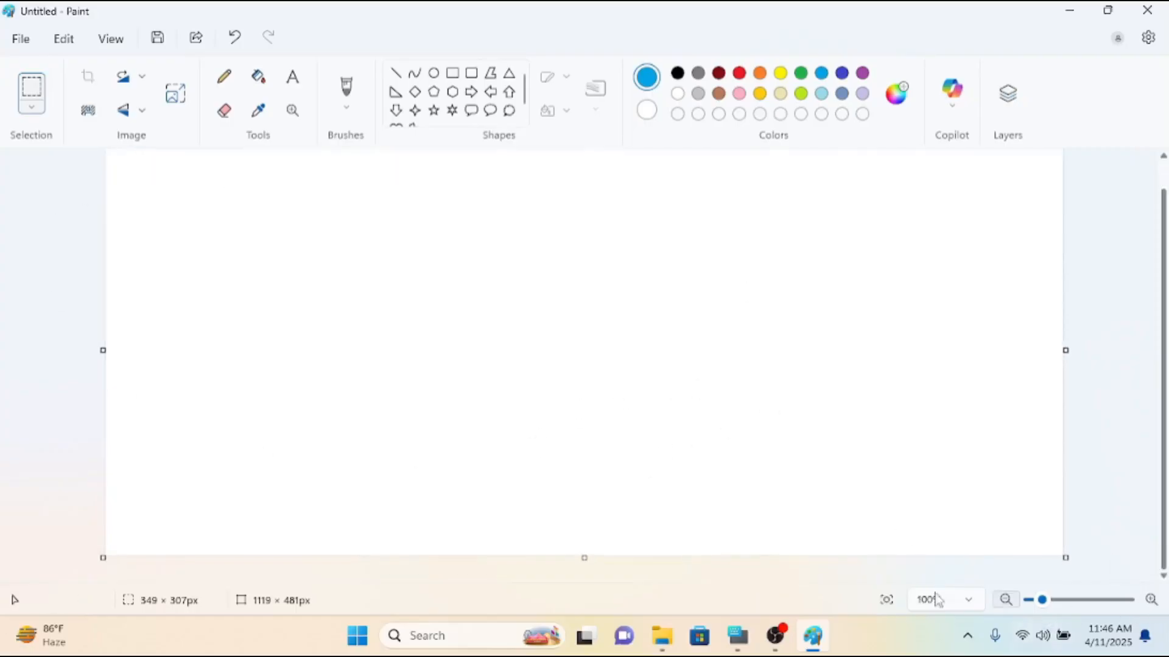
{"action": "left_click_drag", "start_coordinate": [1166, 334], "coordinate": [1167, 313]}
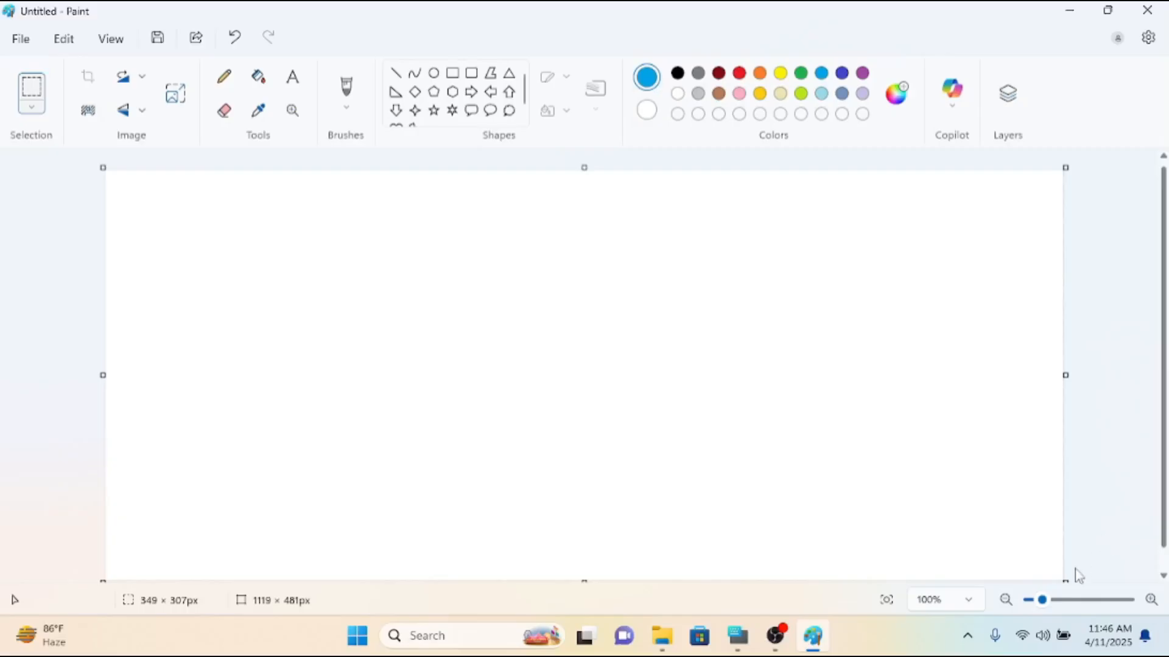
{"action": "left_click_drag", "start_coordinate": [1062, 580], "coordinate": [1053, 568]}
{"action": "left_click", "coordinate": [1004, 506]}
{"action": "left_click_drag", "start_coordinate": [1166, 535], "coordinate": [1166, 547]}
{"action": "left_click_drag", "start_coordinate": [1066, 574], "coordinate": [1055, 570]}
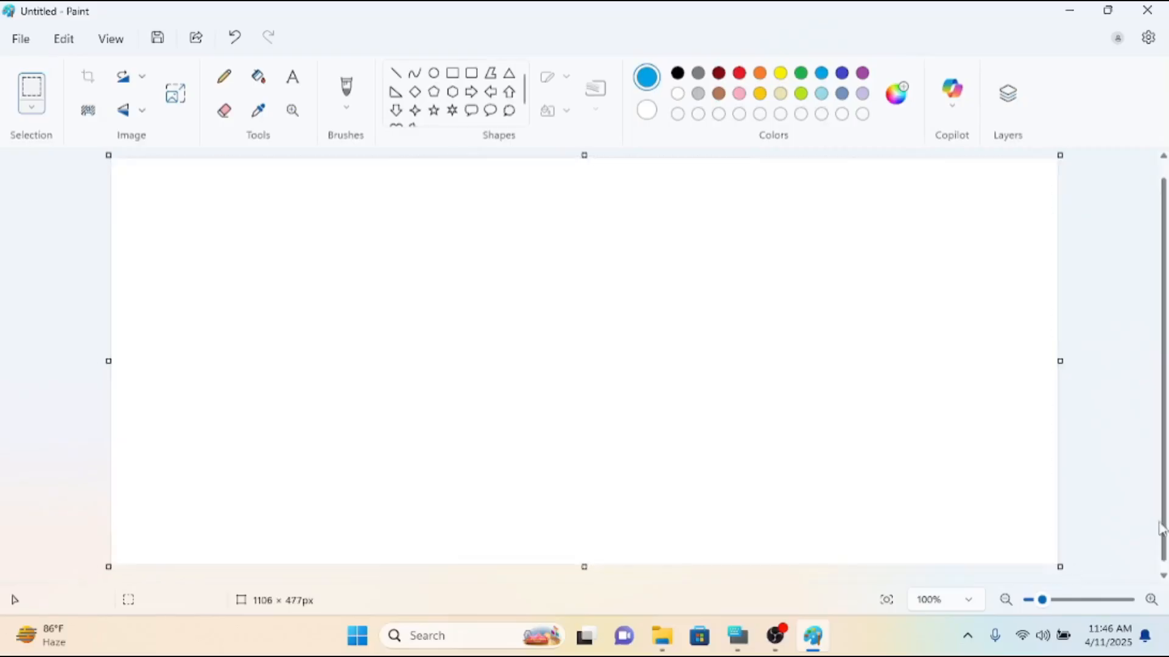
{"action": "left_click_drag", "start_coordinate": [1164, 515], "coordinate": [1164, 504]}
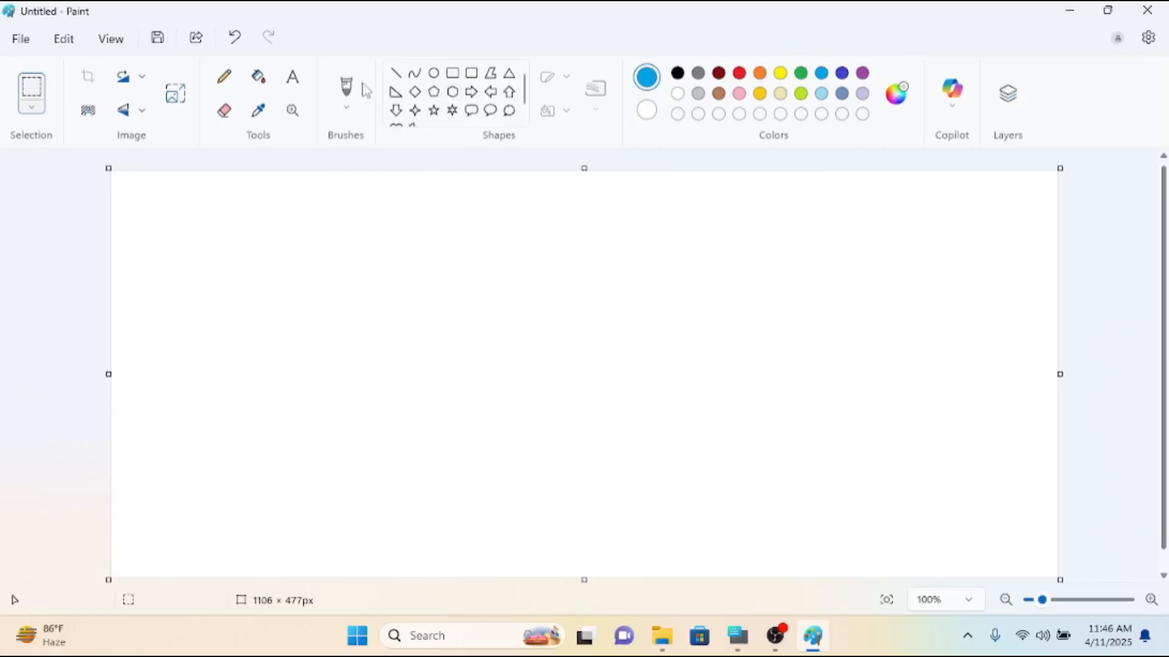
Choose the Line shape and darken the drawing colour to the custom dark blue #003B54.
{"action": "left_click", "coordinate": [396, 74]}
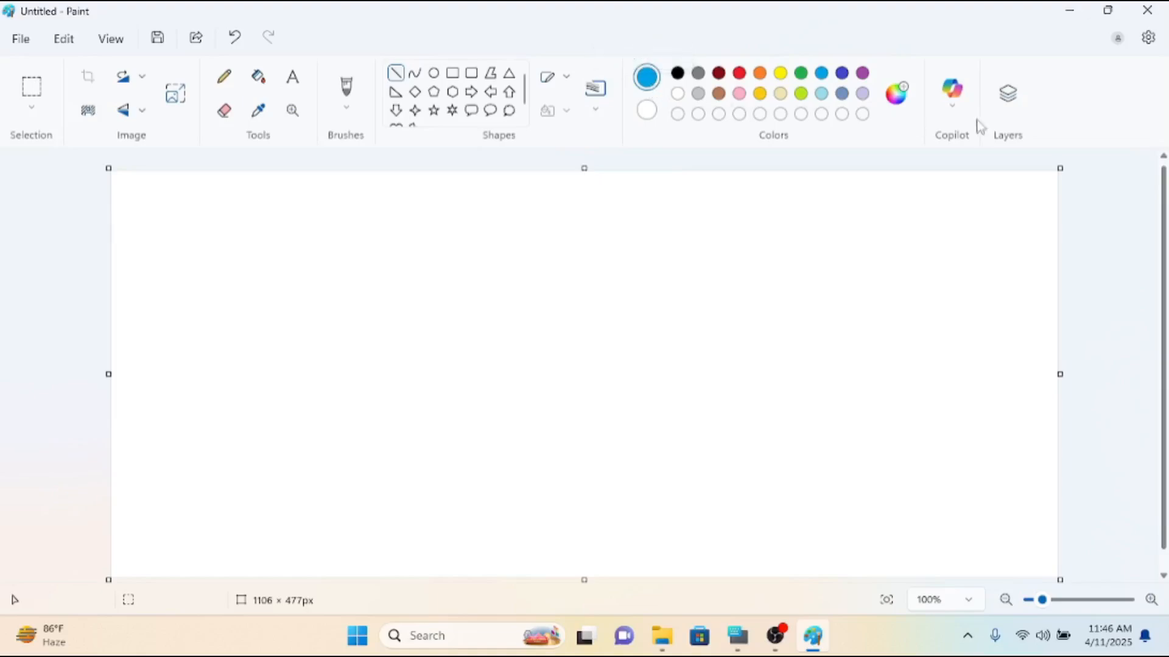
{"action": "left_click", "coordinate": [896, 98]}
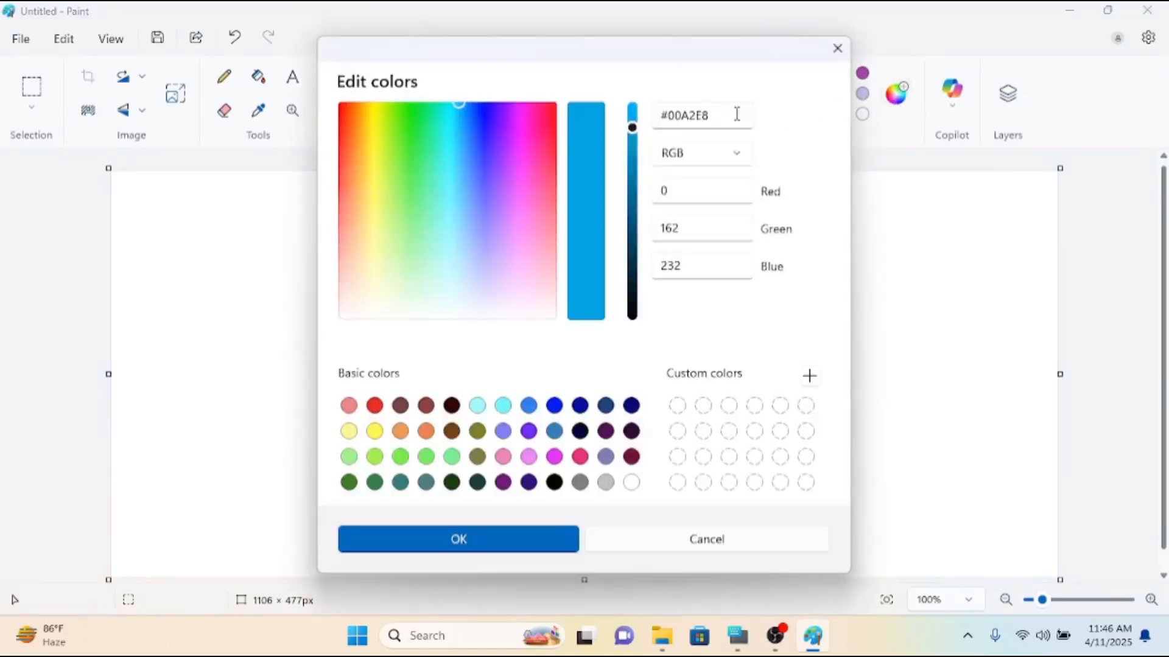
{"action": "left_click_drag", "start_coordinate": [634, 133], "coordinate": [639, 251]}
{"action": "left_click", "coordinate": [544, 540]}
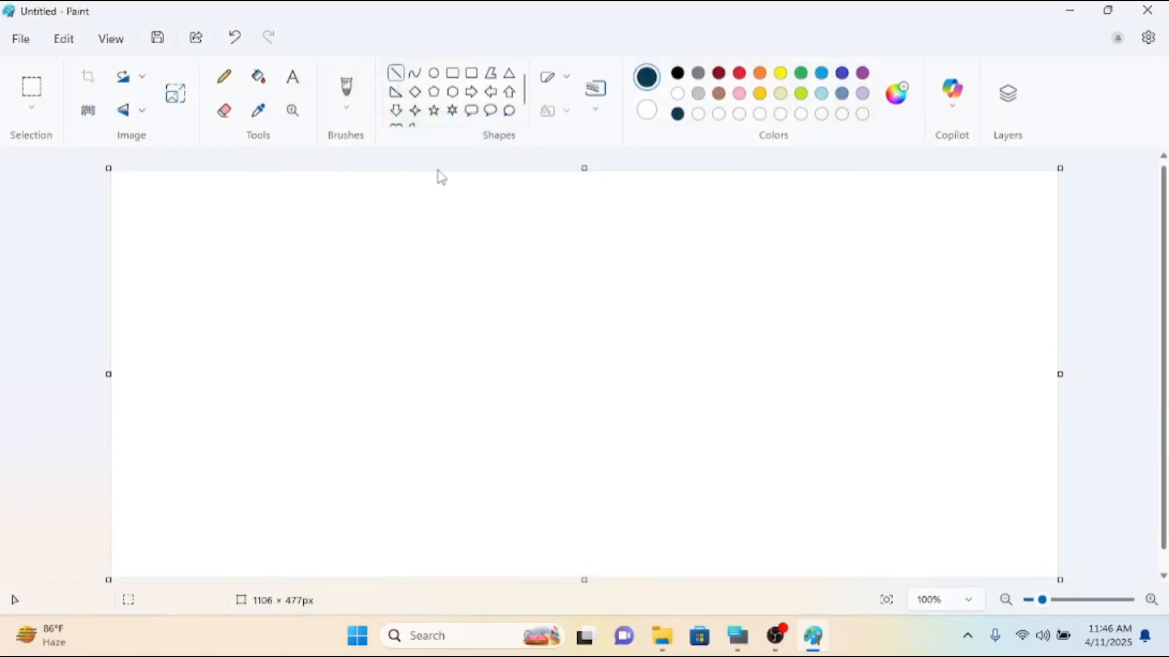
Draw a full-height slanted line about 206 × 494 px across the canvas and fill the area right of it with dark blue.
{"action": "left_click_drag", "start_coordinate": [426, 173], "coordinate": [261, 579]}
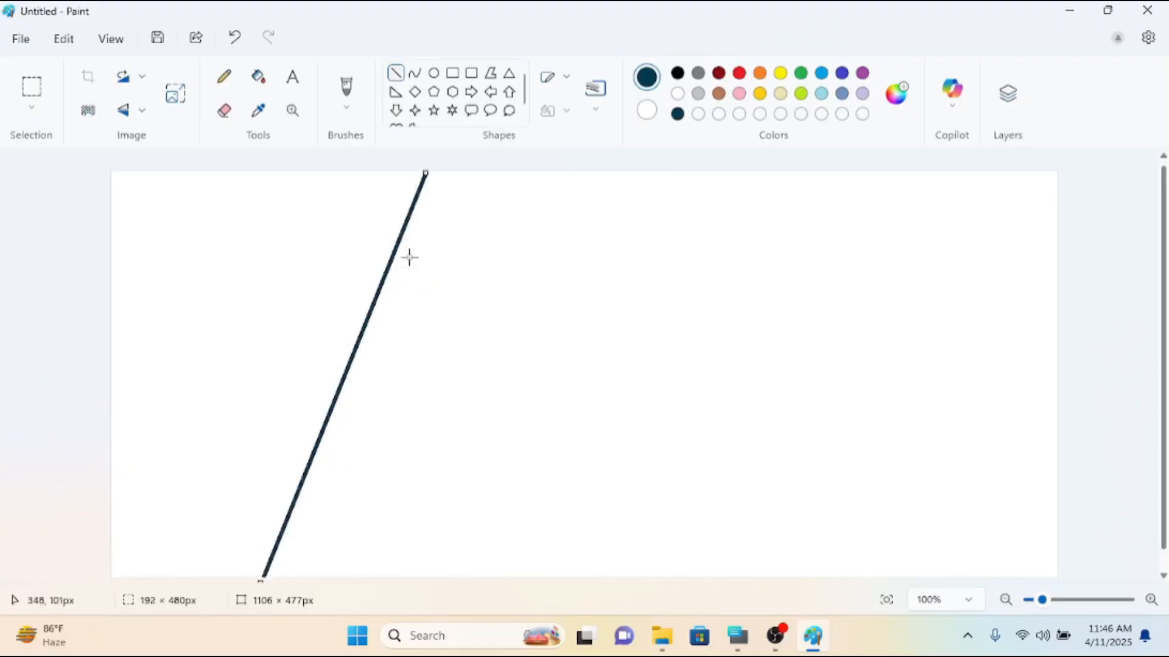
{"action": "left_click_drag", "start_coordinate": [428, 176], "coordinate": [437, 161]}
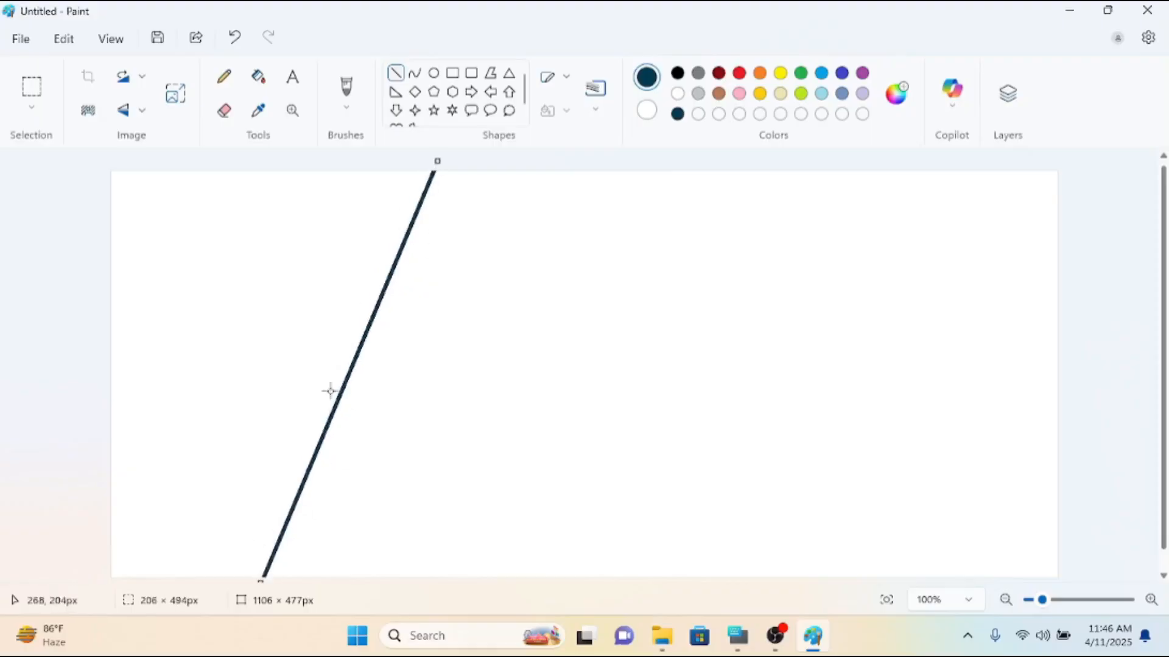
{"action": "left_click", "coordinate": [258, 77]}
{"action": "left_click", "coordinate": [567, 327]}
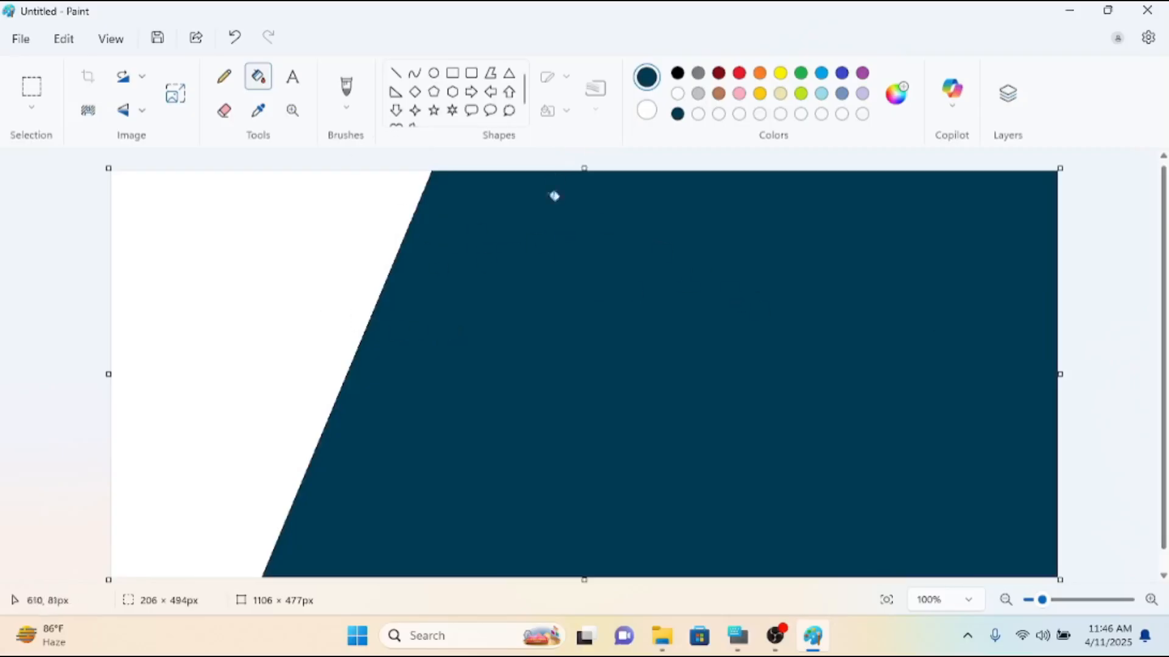
Choose the Line shape again and lighten the drawing colour to custom #00567A.
{"action": "left_click", "coordinate": [396, 73]}
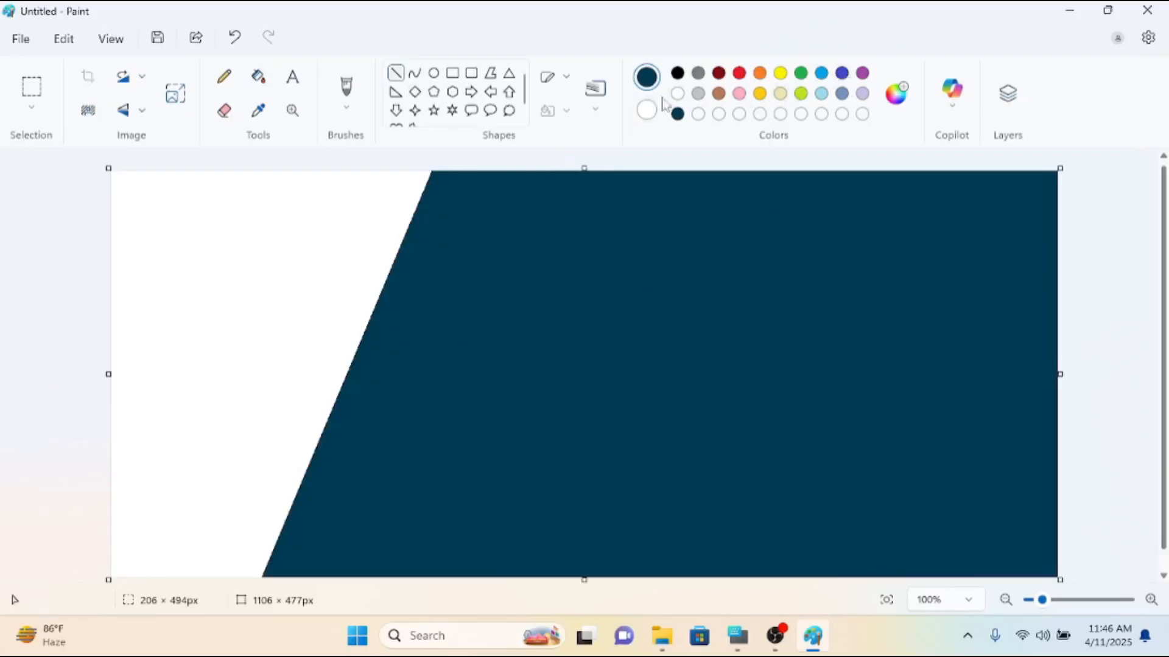
{"action": "left_click", "coordinate": [896, 93]}
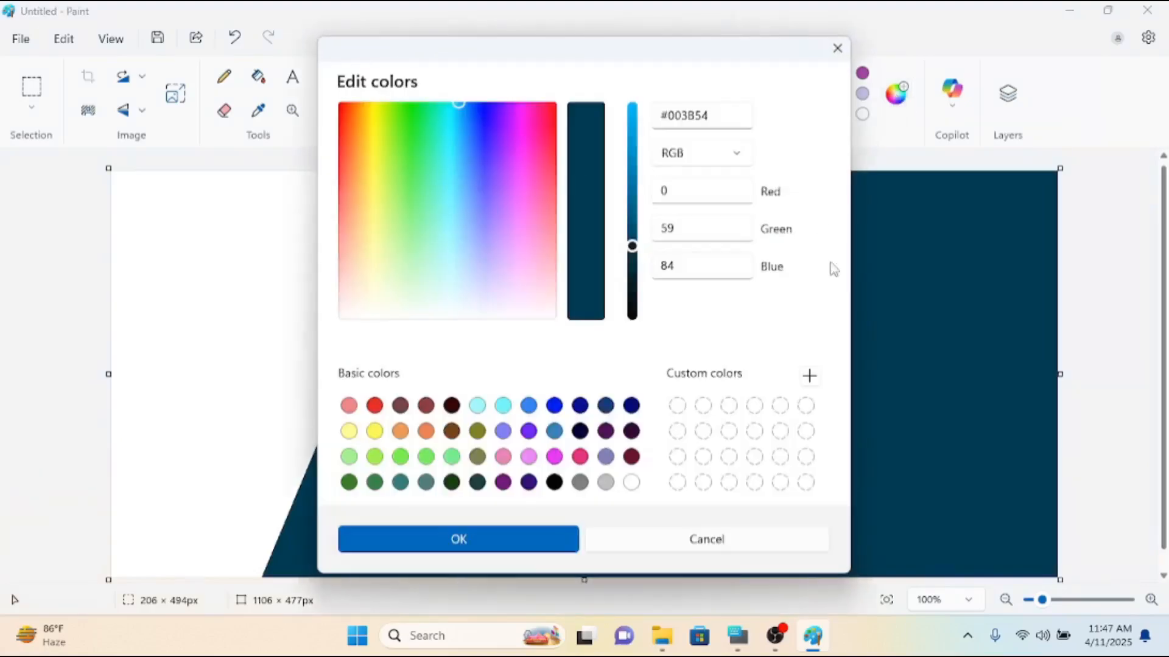
{"action": "left_click_drag", "start_coordinate": [636, 251], "coordinate": [635, 232]}
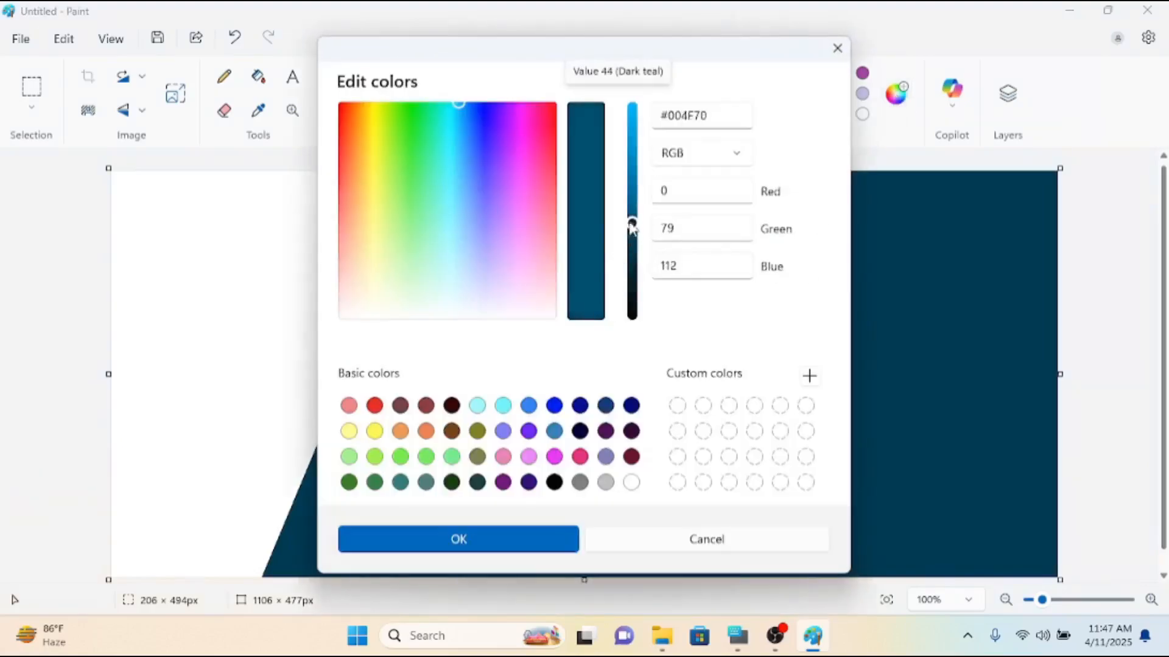
{"action": "left_click_drag", "start_coordinate": [633, 224], "coordinate": [633, 216]}
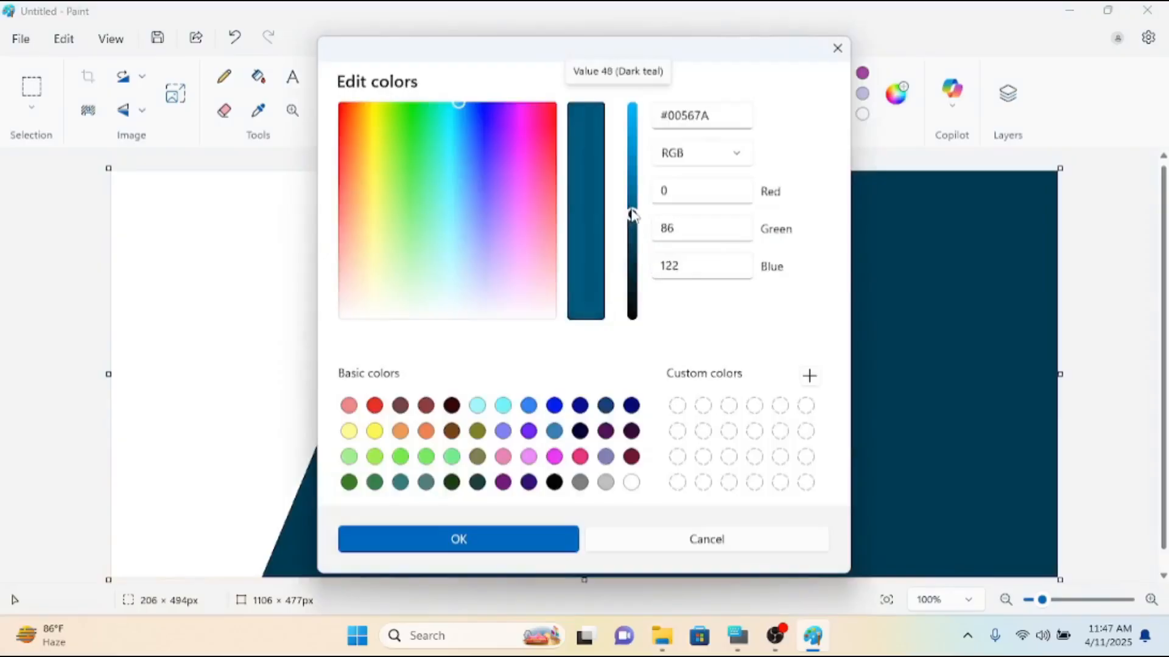
{"action": "left_click", "coordinate": [540, 539]}
Draw a second full-height slanted line about 174 × 509 px inside the dark blue area and fill its right side with #00567A.
{"action": "mouse_move", "coordinate": [566, 172]}
{"action": "left_mouse_down"}
{"action": "mouse_move", "coordinate": [490, 458]}
{"action": "mouse_move", "coordinate": [421, 600]}
{"action": "left_mouse_up"}
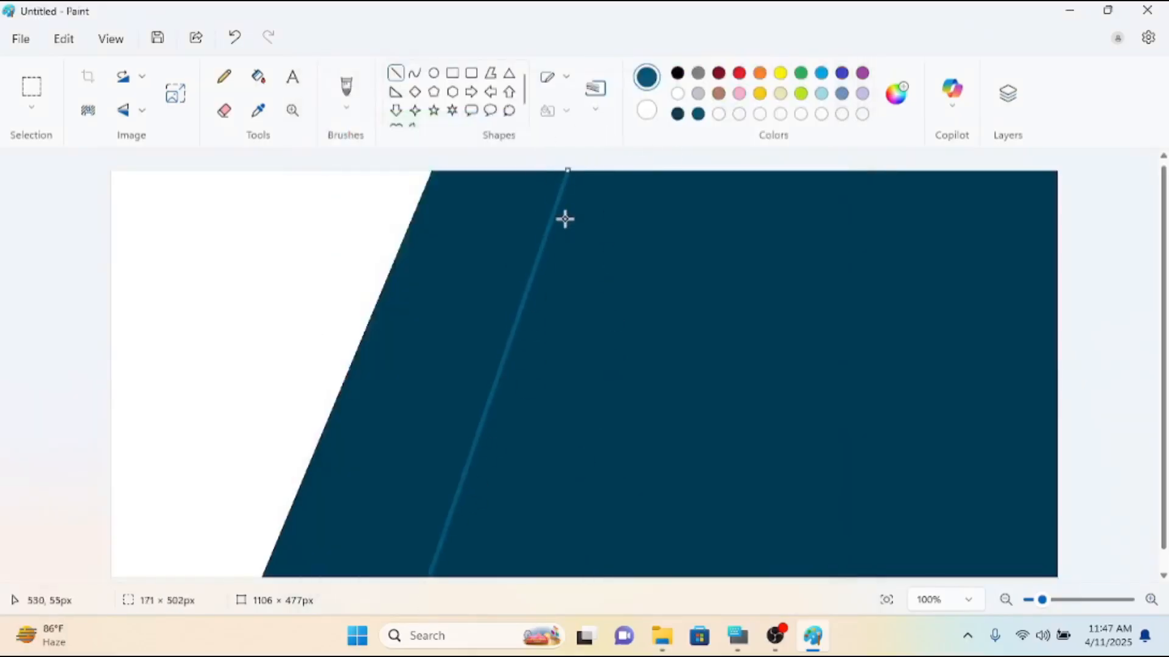
{"action": "left_click_drag", "start_coordinate": [565, 181], "coordinate": [567, 174]}
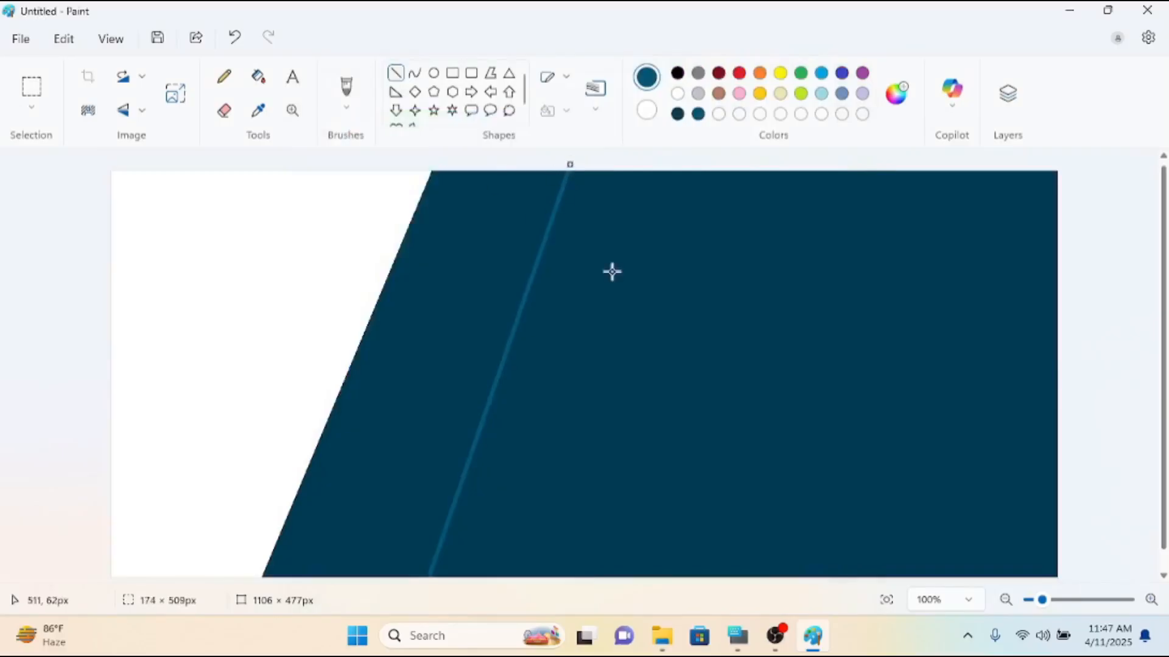
{"action": "left_click", "coordinate": [258, 76]}
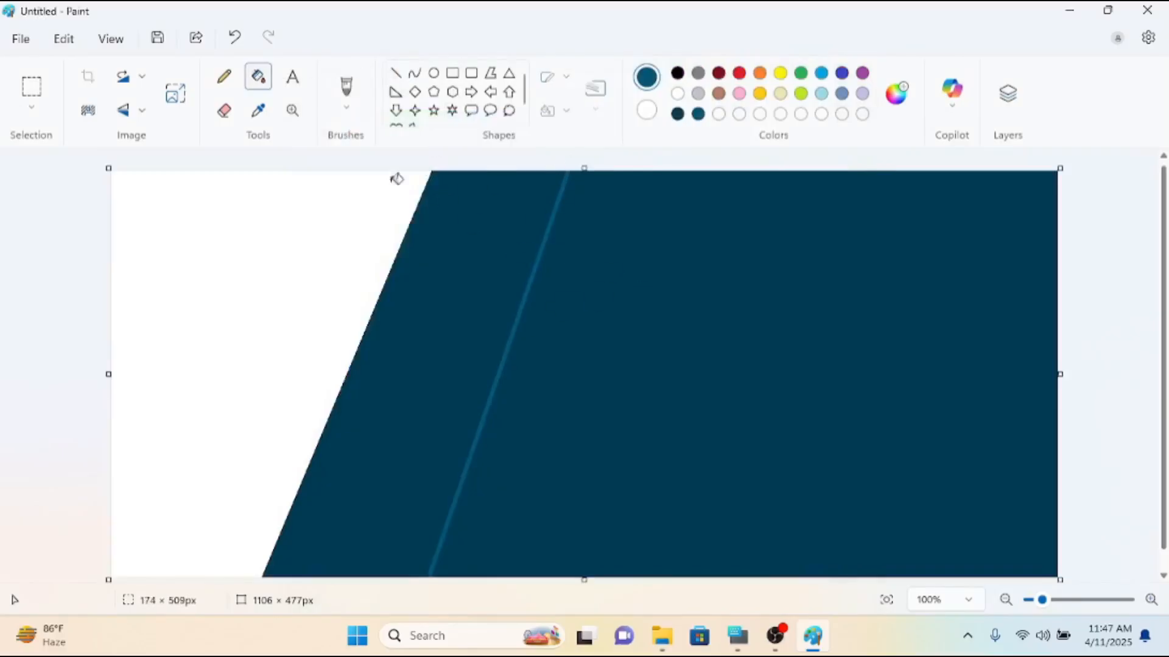
{"action": "left_click", "coordinate": [606, 294]}
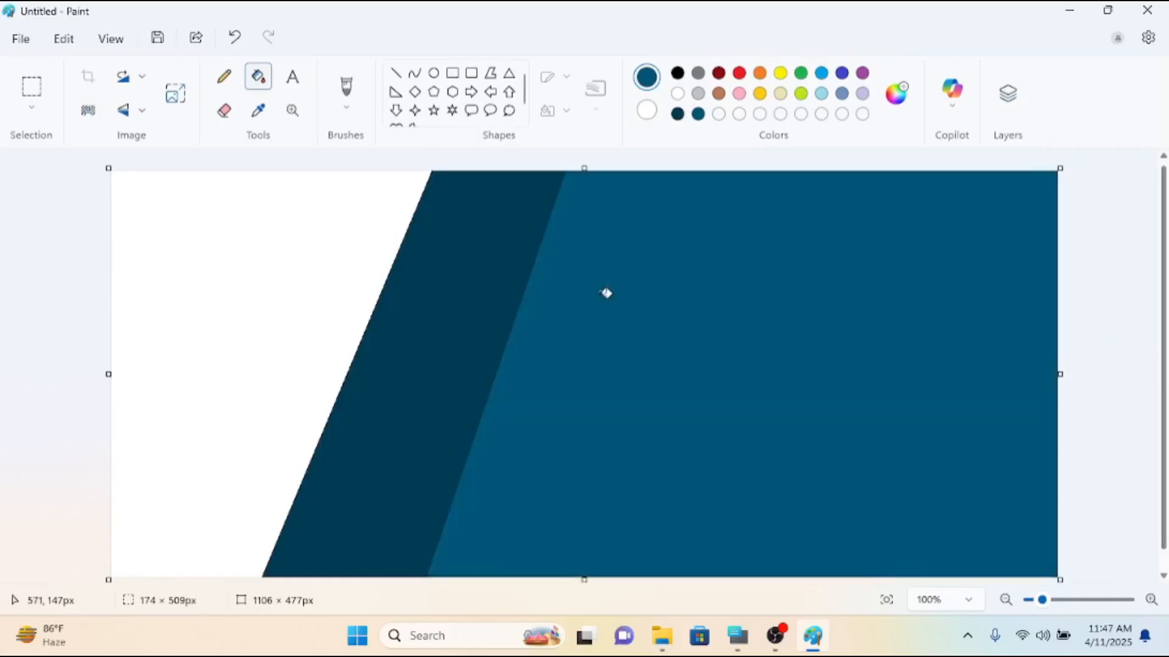
Lighten the drawing colour to the custom blue #006F9E.
{"action": "left_click", "coordinate": [896, 94]}
{"action": "left_click_drag", "start_coordinate": [632, 215], "coordinate": [633, 186]}
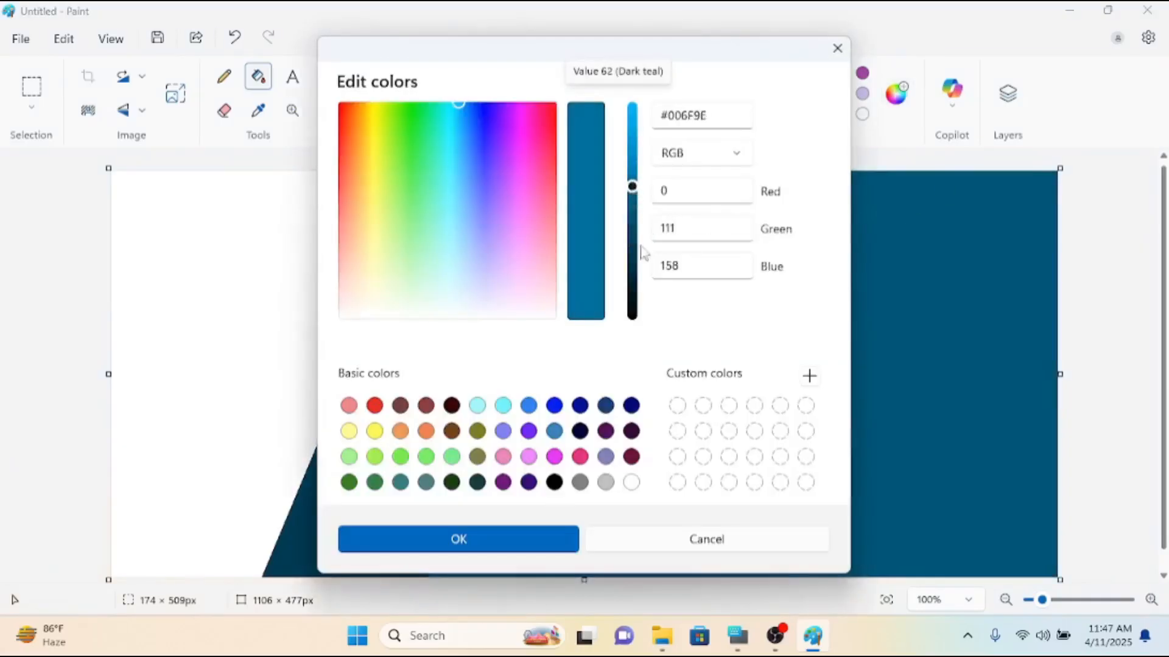
{"action": "left_click", "coordinate": [513, 539]}
Draw a third full-height slanted line about 102 × 523 px and fill the area right of it with #006F9E.
{"action": "left_click", "coordinate": [396, 73]}
{"action": "mouse_move", "coordinate": [674, 176]}
{"action": "left_mouse_down"}
{"action": "mouse_move", "coordinate": [623, 569]}
{"action": "mouse_move", "coordinate": [601, 577]}
{"action": "left_mouse_up"}
{"action": "left_click_drag", "start_coordinate": [675, 177], "coordinate": [682, 148]}
{"action": "left_click", "coordinate": [256, 79]}
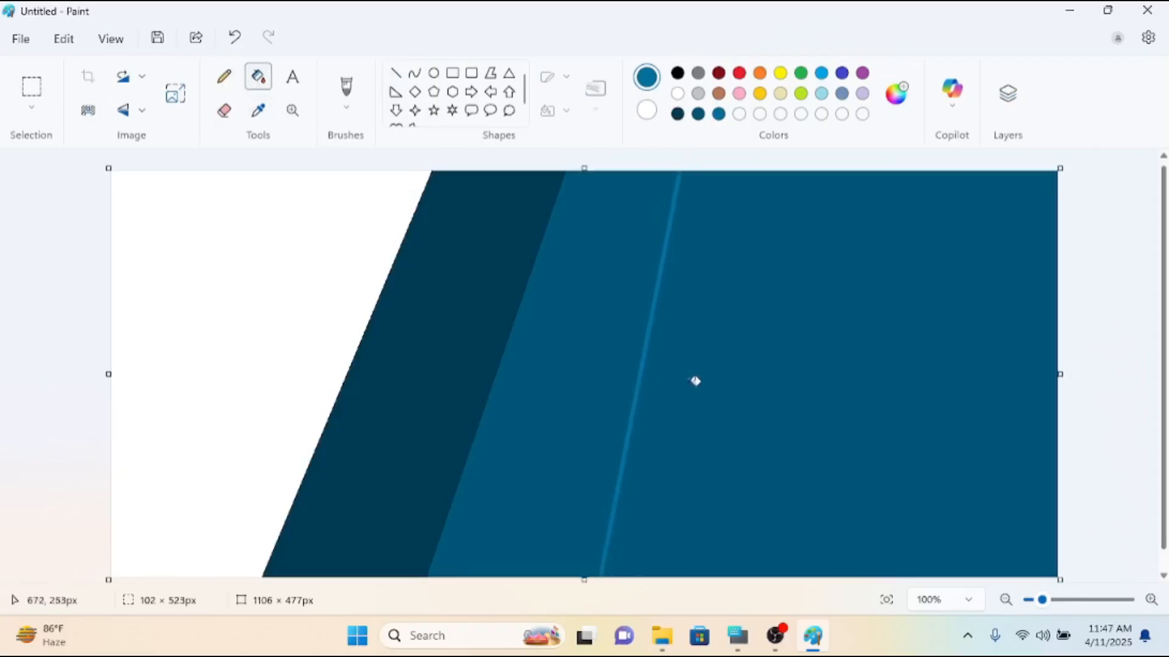
{"action": "left_click", "coordinate": [697, 374]}
Brighten the drawing colour to the custom blue #0093D1.
{"action": "left_click", "coordinate": [890, 106]}
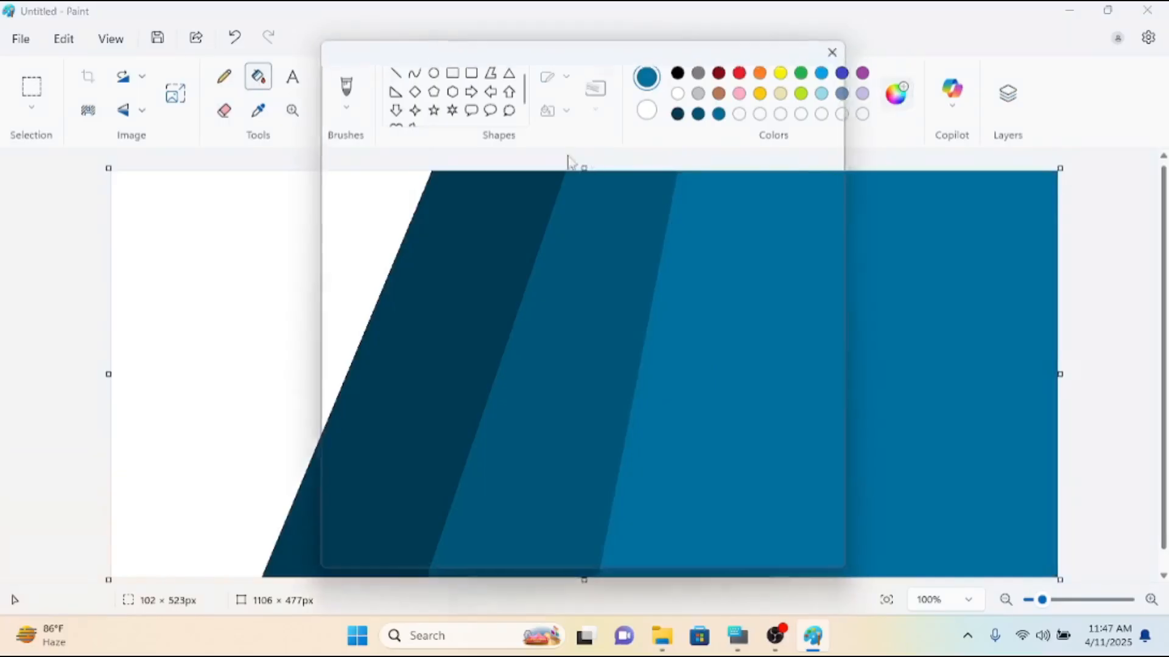
{"action": "left_click_drag", "start_coordinate": [637, 191], "coordinate": [633, 146]}
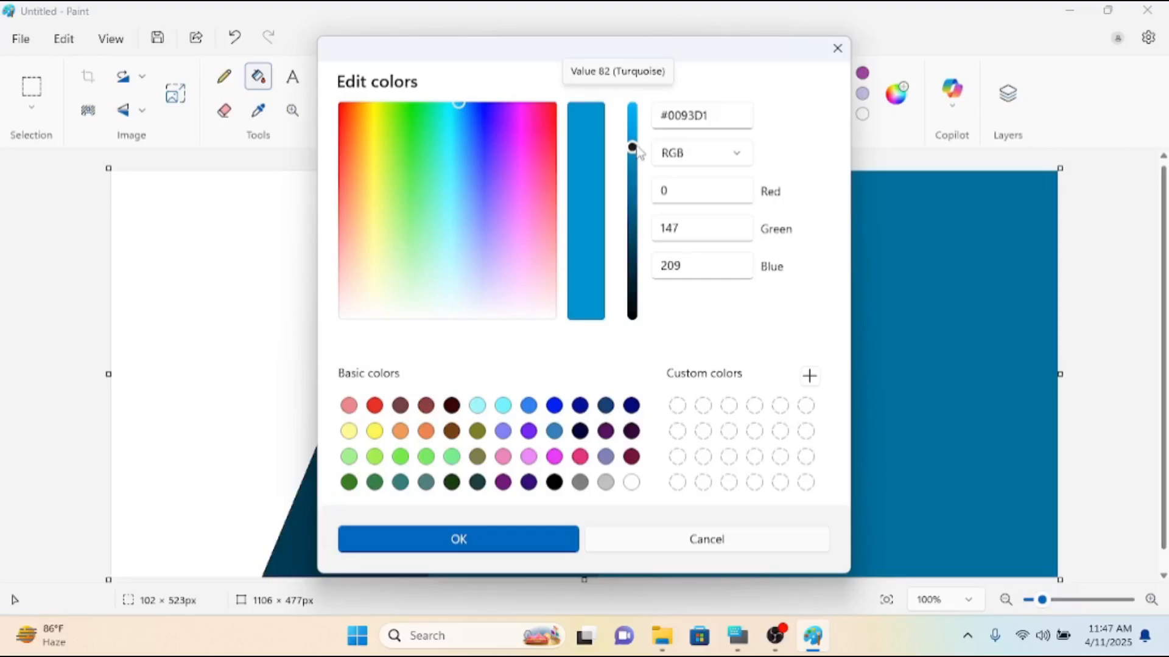
{"action": "left_click", "coordinate": [472, 539]}
Draw a fourth full-height slanted line about 111 × 544 px and fill the area right of it with #0093D1.
{"action": "left_click", "coordinate": [395, 73]}
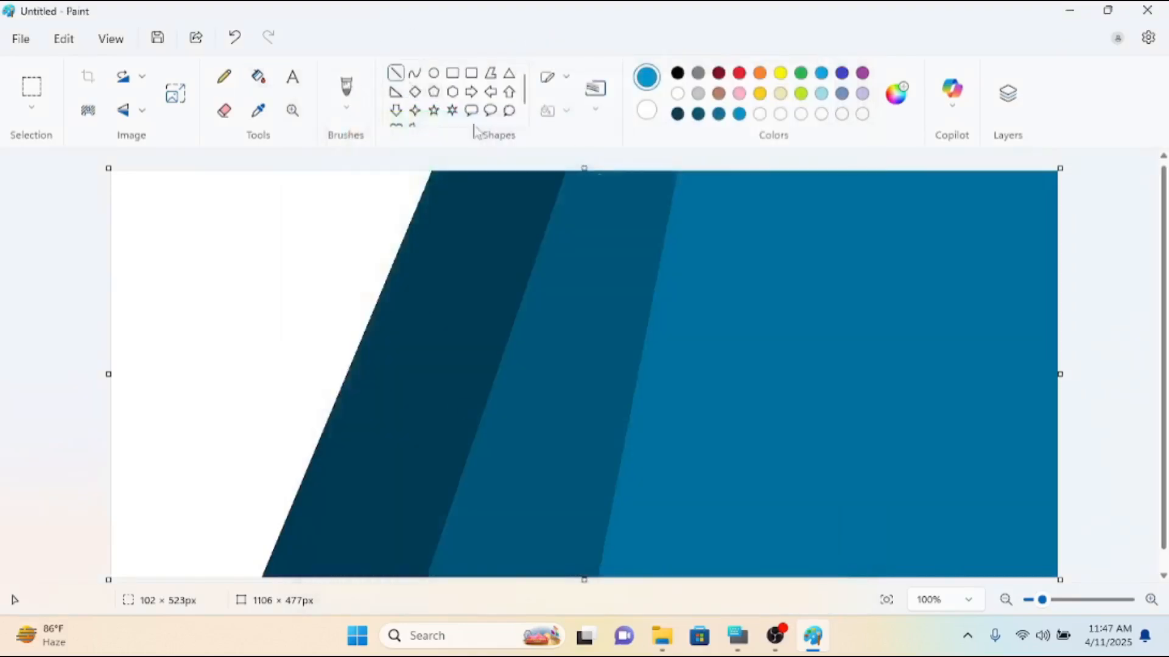
{"action": "left_click_drag", "start_coordinate": [810, 174], "coordinate": [722, 590]}
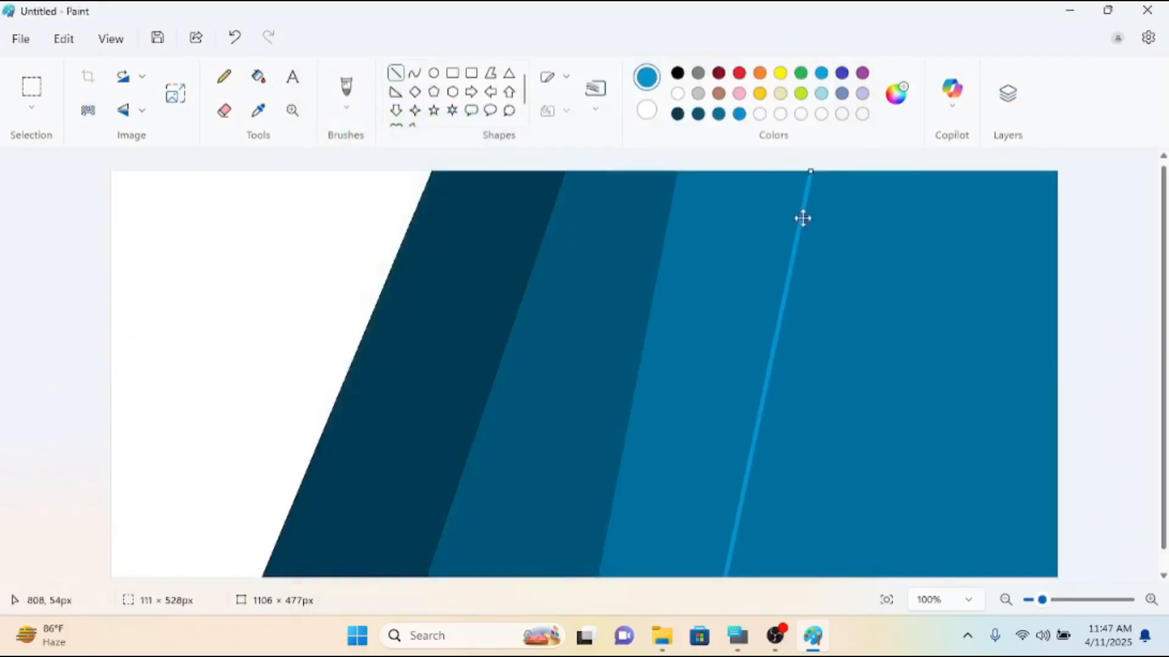
{"action": "left_click", "coordinate": [821, 93]}
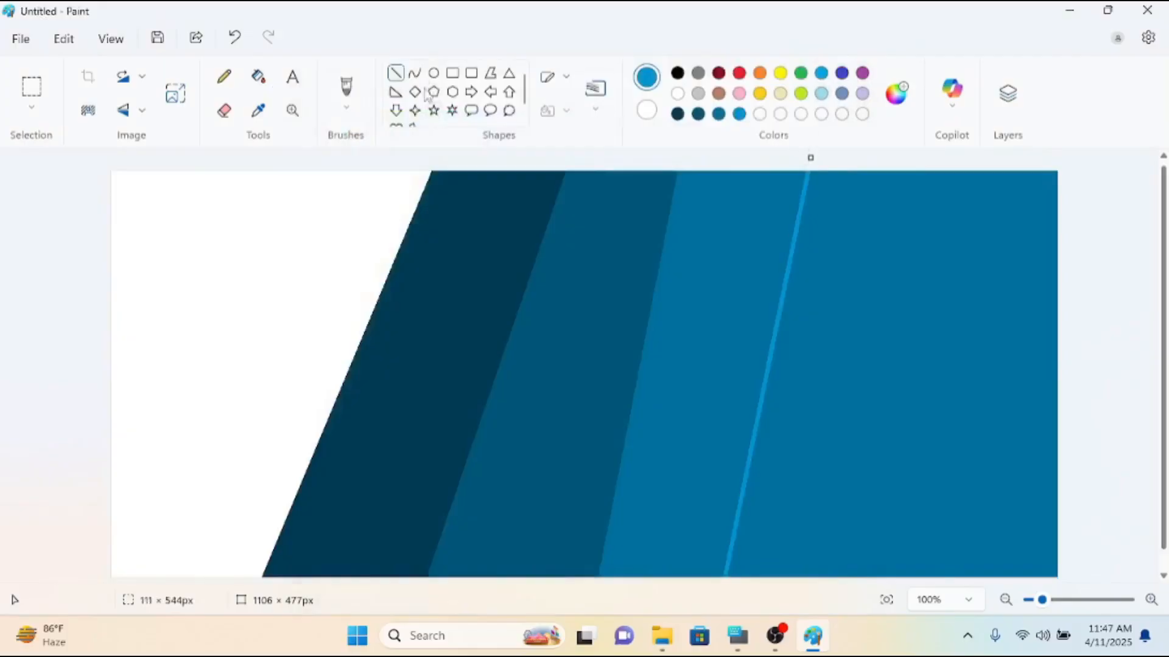
{"action": "left_click", "coordinate": [258, 77]}
{"action": "left_click", "coordinate": [855, 415]}
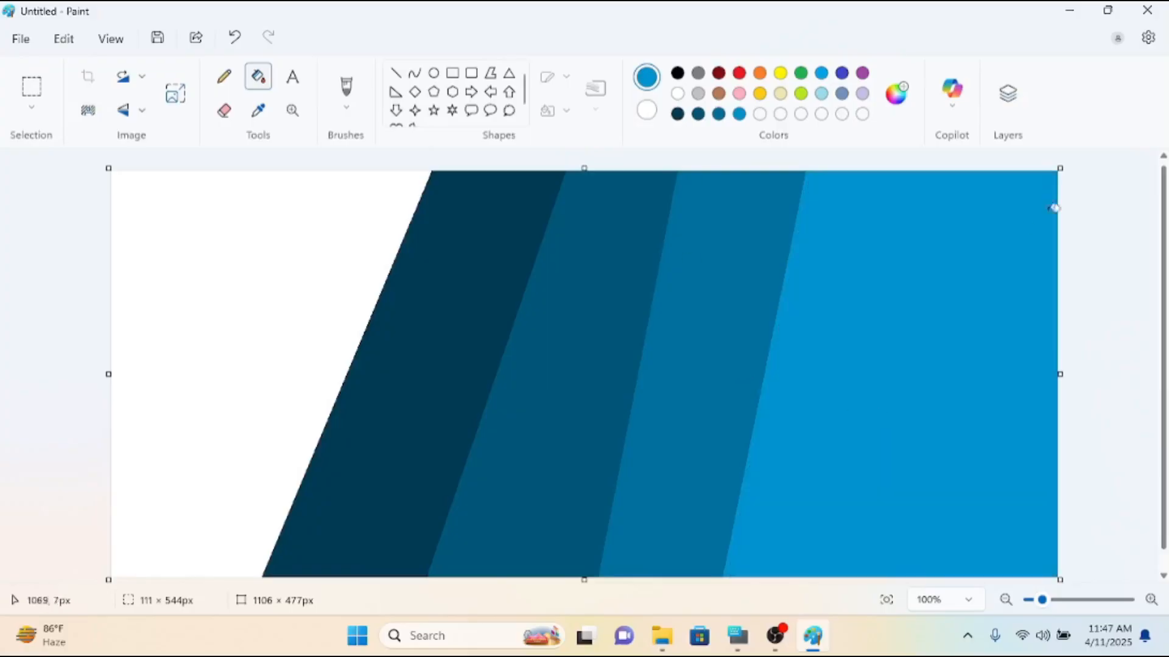
Draw a fifth full-height slanted line about 88 × 538 px in the palette's pale blue and fill the area right of it.
{"action": "left_click", "coordinate": [821, 93]}
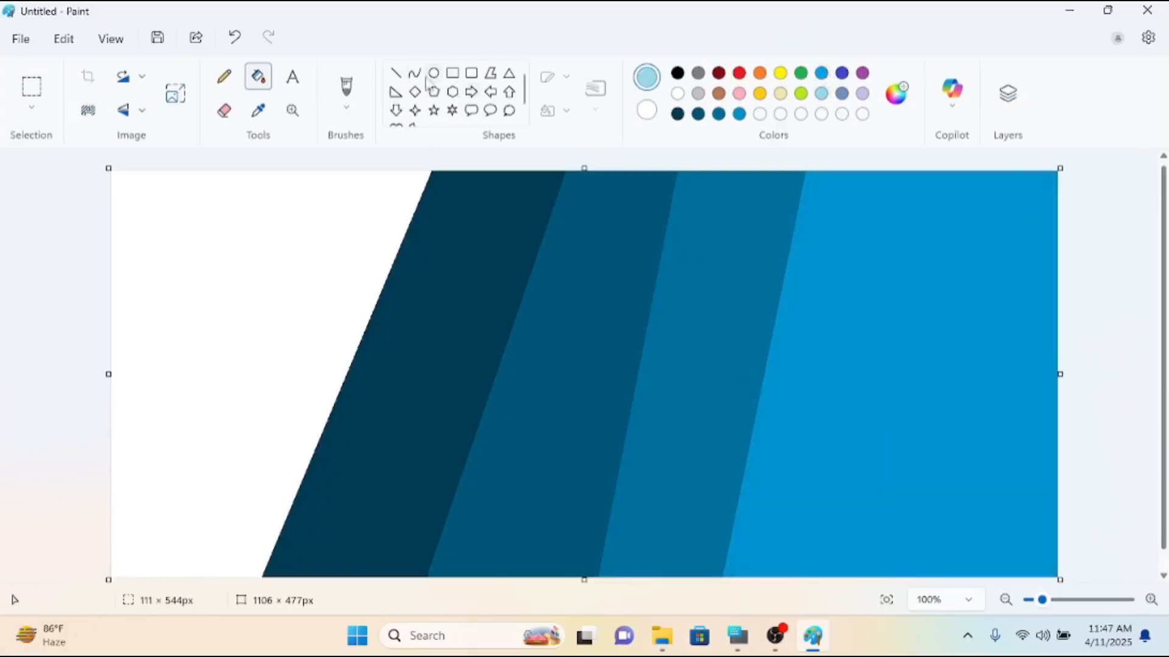
{"action": "left_click", "coordinate": [395, 73]}
{"action": "left_click_drag", "start_coordinate": [903, 177], "coordinate": [837, 578]}
{"action": "left_click_drag", "start_coordinate": [903, 178], "coordinate": [907, 155]}
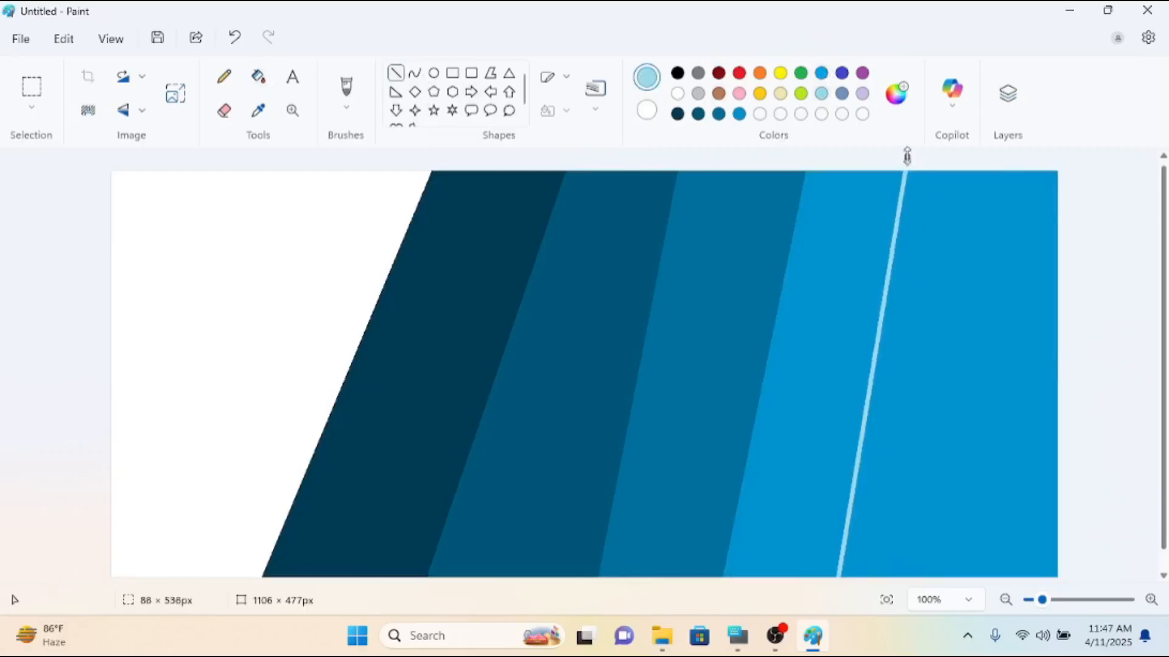
{"action": "left_click", "coordinate": [259, 77]}
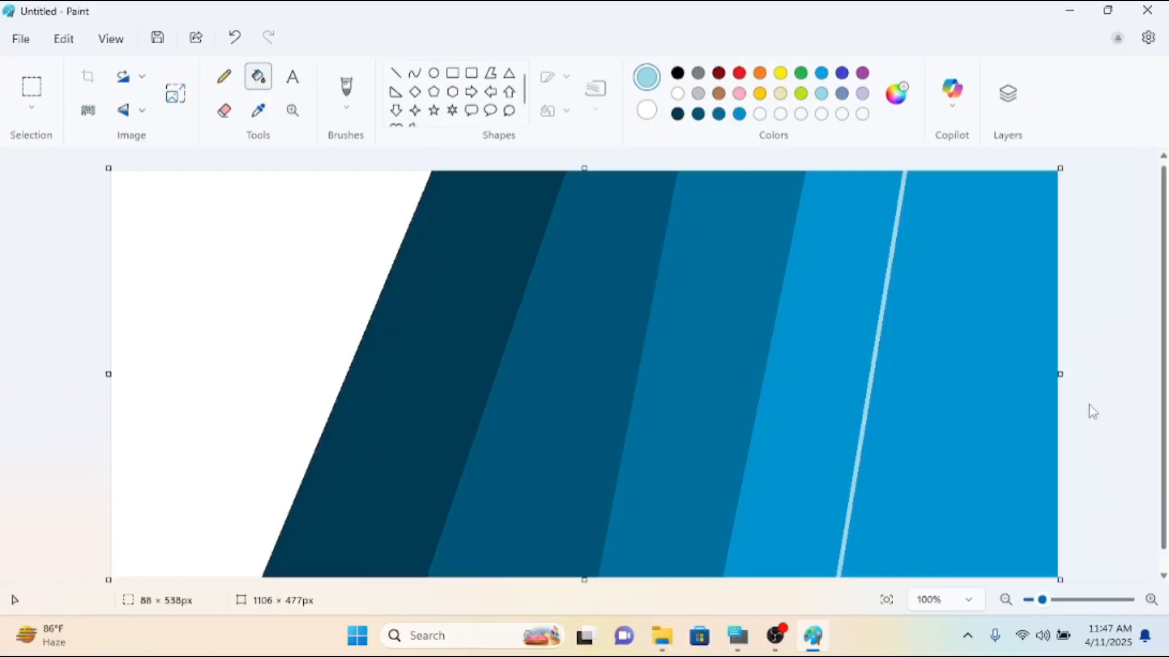
{"action": "left_click", "coordinate": [996, 396]}
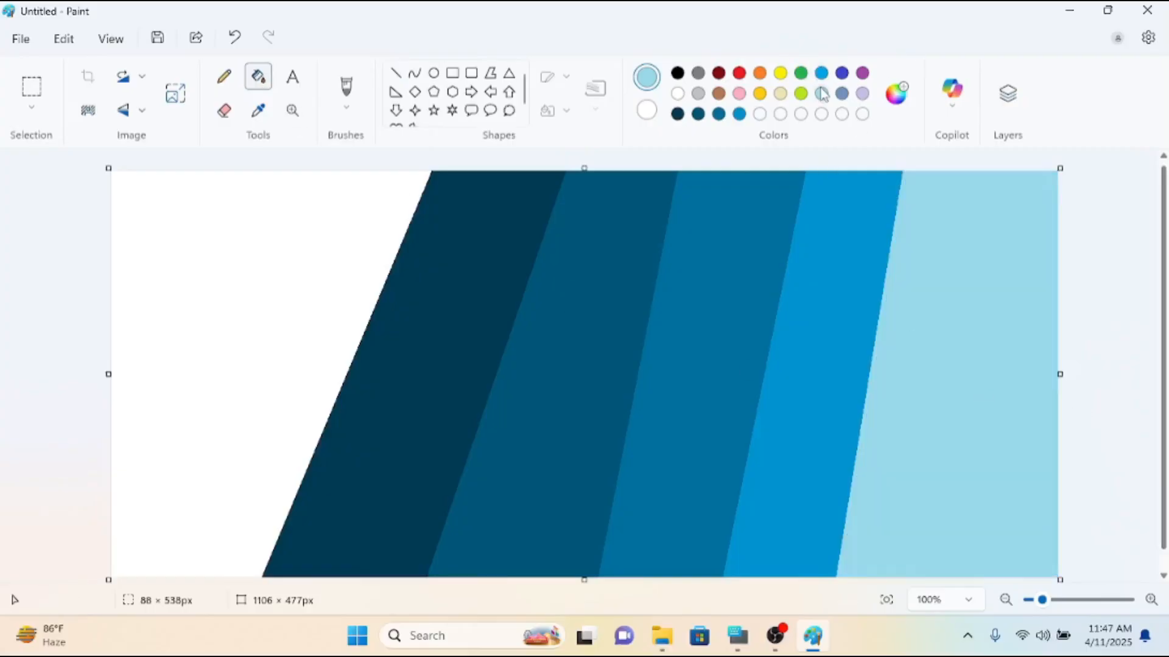
Brighten the drawing colour to the custom light blue #A7ECFF.
{"action": "left_click", "coordinate": [897, 97]}
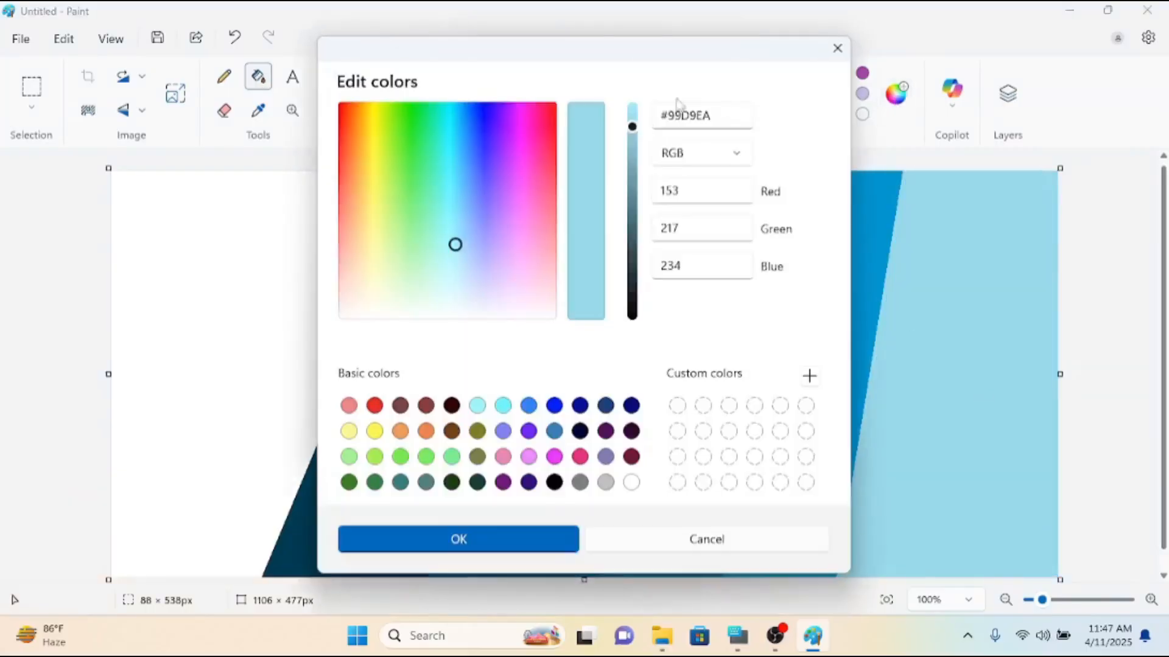
{"action": "left_click_drag", "start_coordinate": [631, 126], "coordinate": [529, 91]}
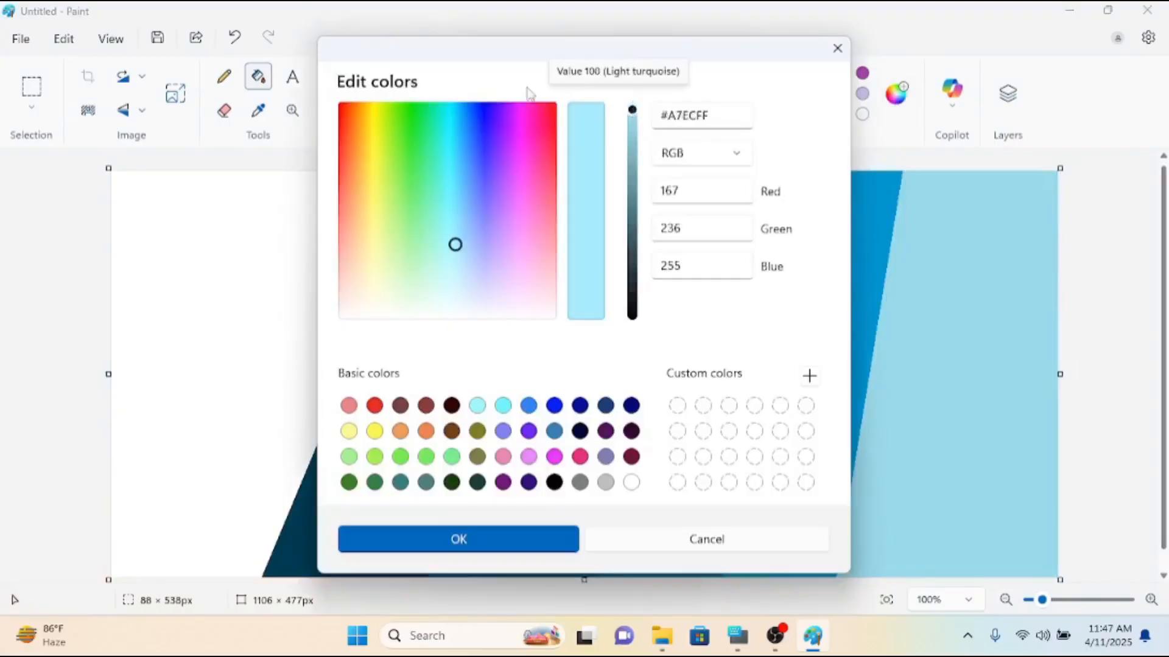
{"action": "left_click", "coordinate": [410, 546]}
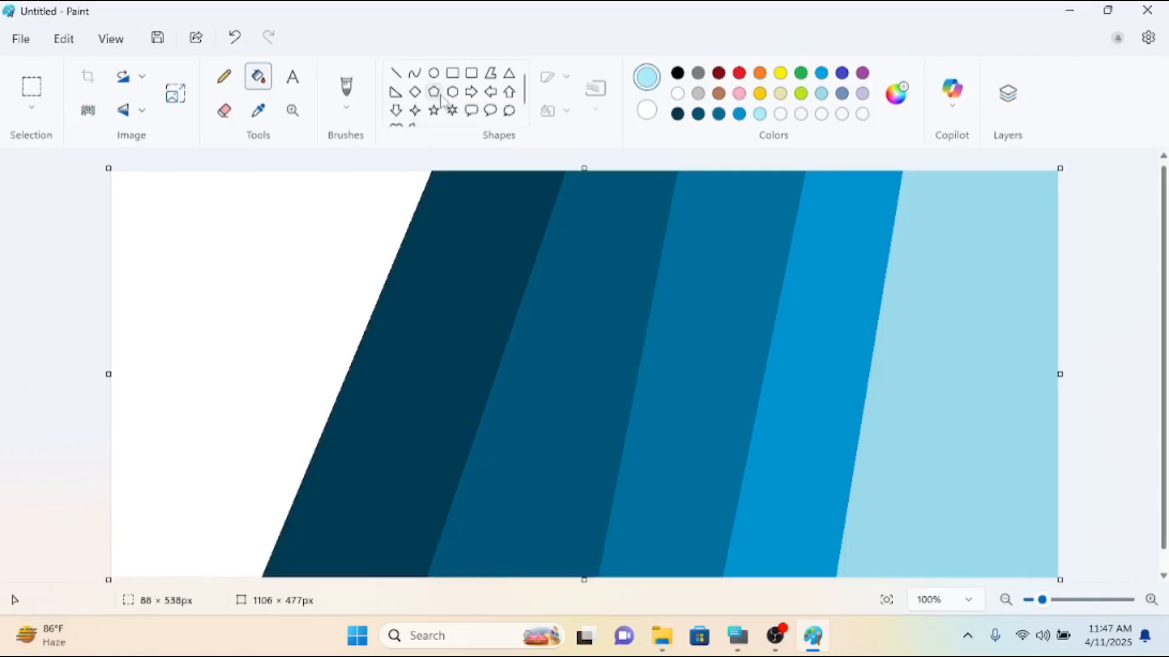
Draw a sixth full-height slanted line about 88 × 567 px through the pale blue area and fill the area right of it with #A7ECFF.
{"action": "left_click", "coordinate": [396, 77]}
{"action": "left_click_drag", "start_coordinate": [1015, 171], "coordinate": [939, 651]}
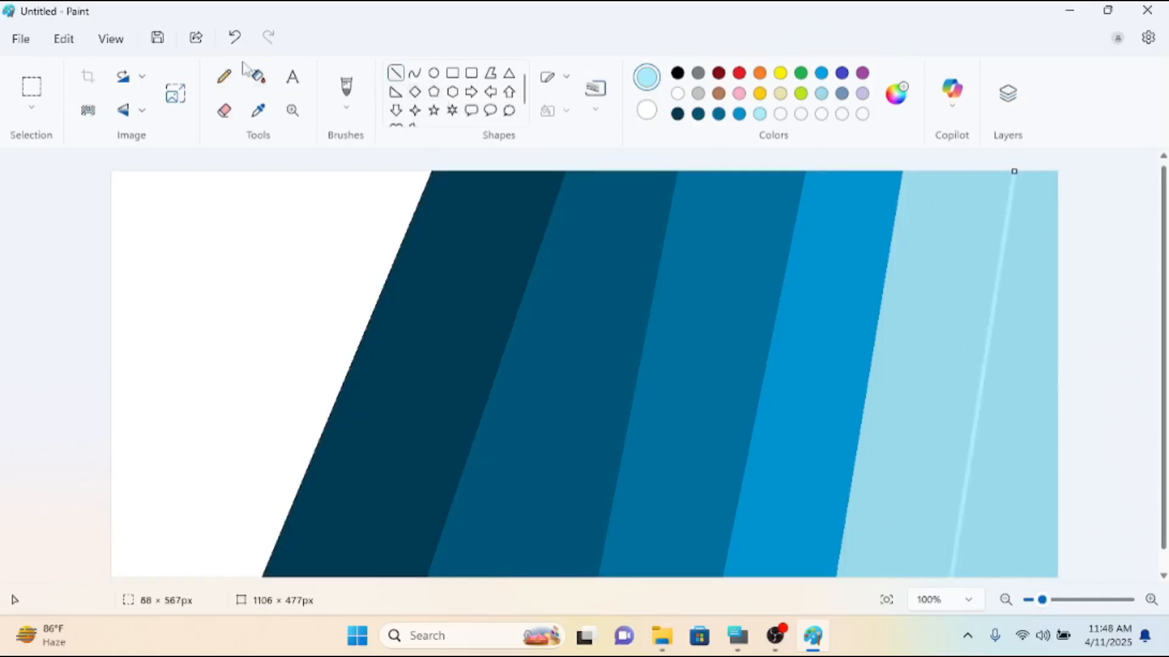
{"action": "left_click", "coordinate": [265, 76]}
{"action": "left_click", "coordinate": [1013, 423]}
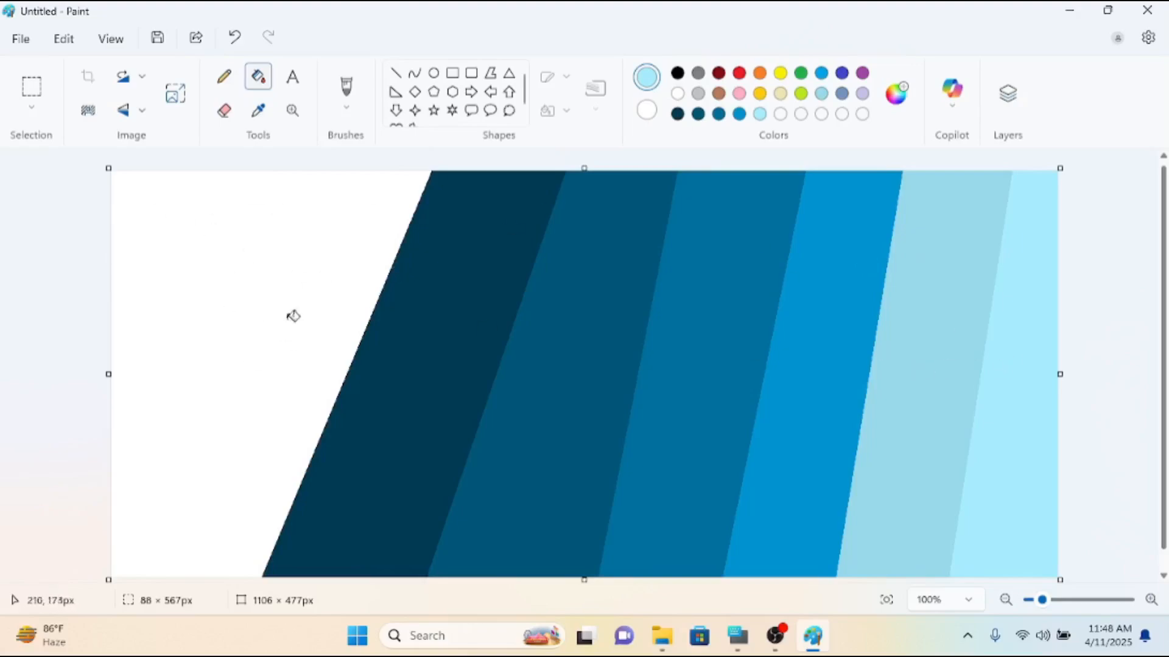
Create a custom mid-grey drawing colour by raising the brightness of black to about halfway.
{"action": "left_click", "coordinate": [678, 73]}
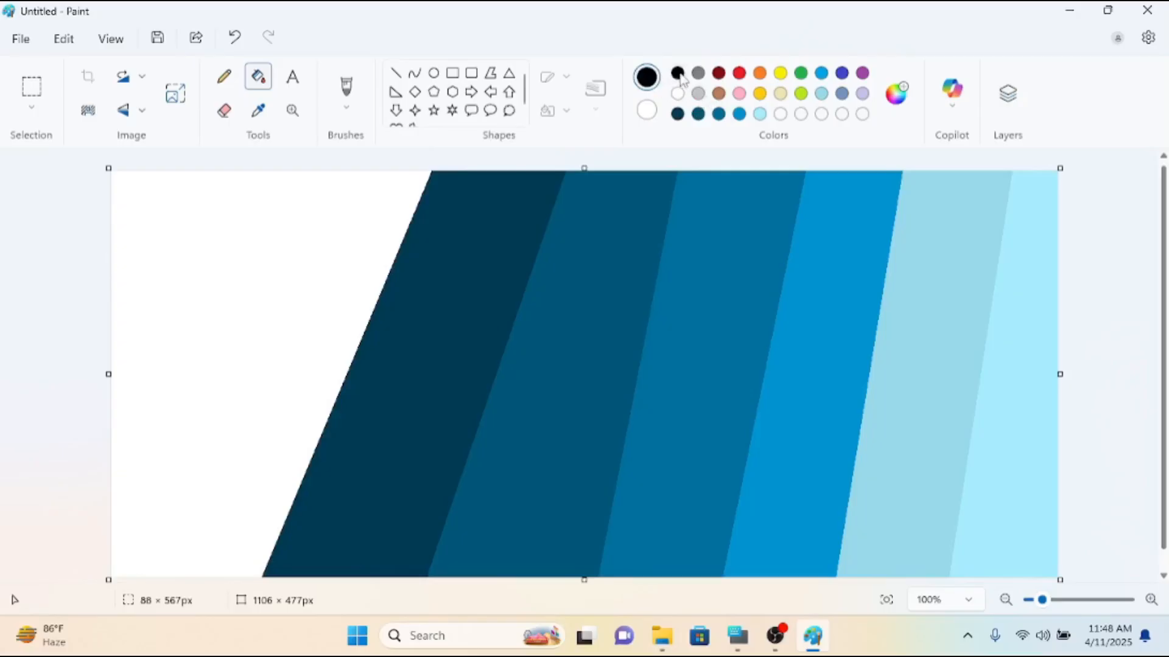
{"action": "left_click", "coordinate": [897, 93]}
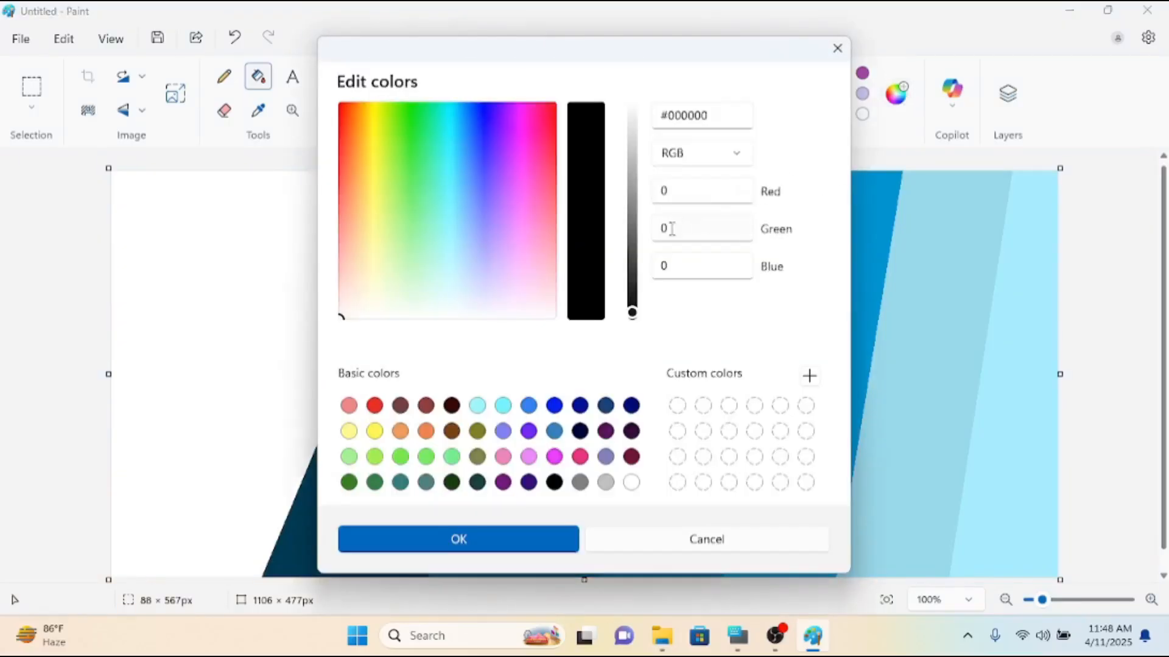
{"action": "left_click_drag", "start_coordinate": [631, 313], "coordinate": [631, 213]}
{"action": "left_click", "coordinate": [515, 539]}
Split the white area with a grey slanted line about 250 × 534 px, filling its right side grey and its left side black.
{"action": "left_click", "coordinate": [397, 74]}
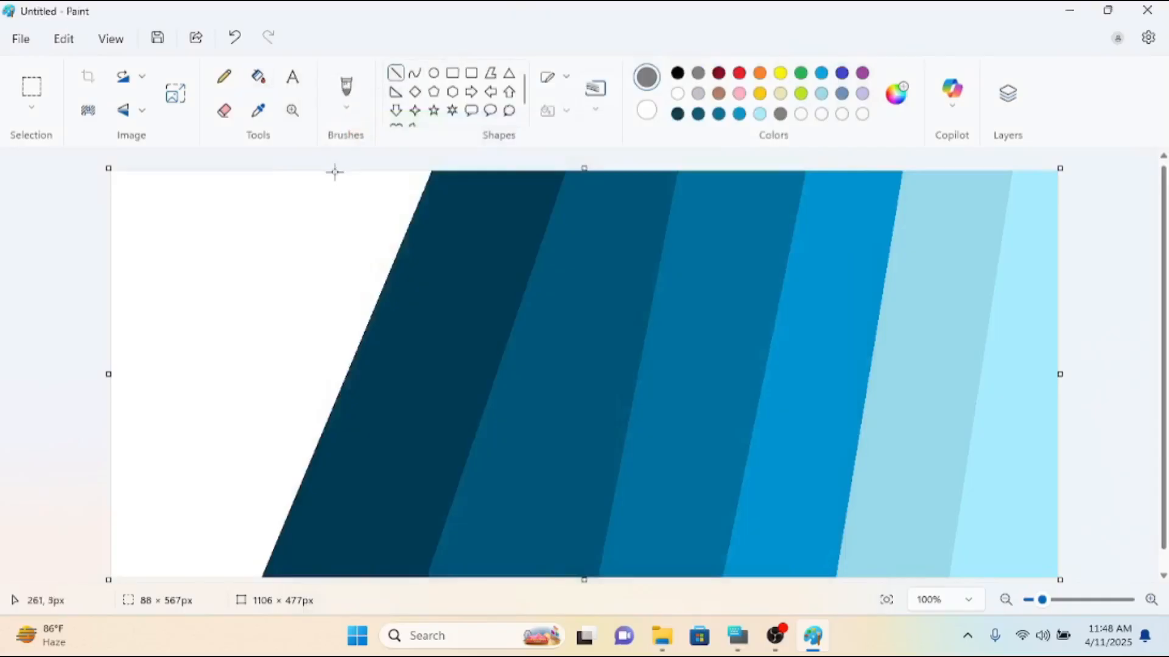
{"action": "left_click_drag", "start_coordinate": [329, 172], "coordinate": [126, 616]}
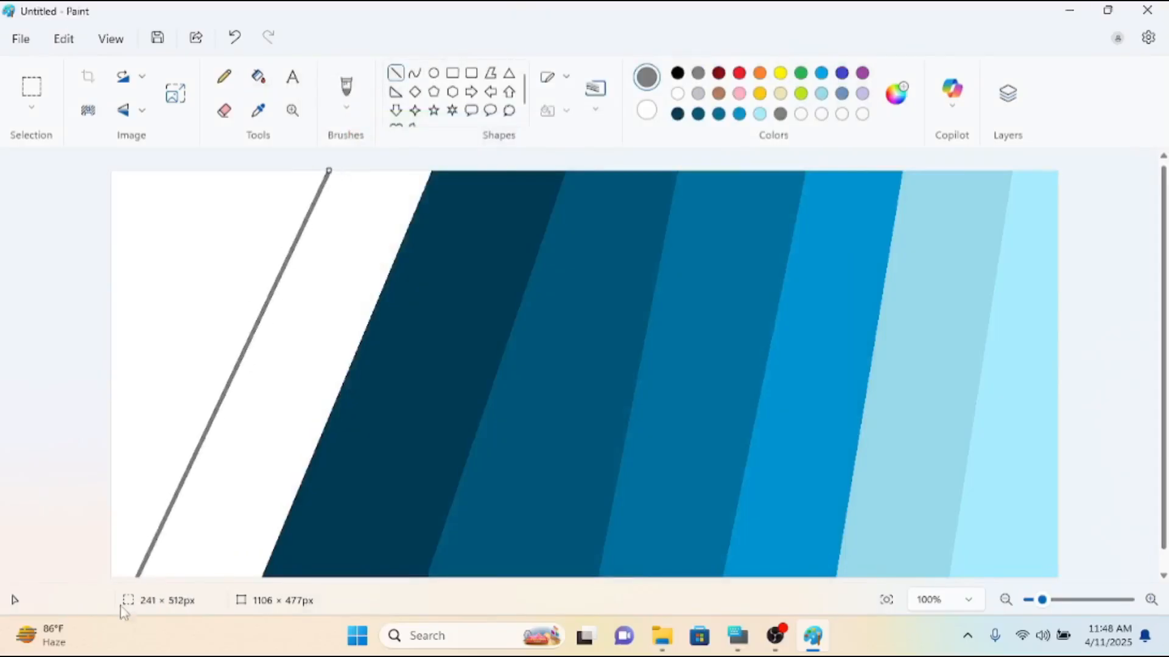
{"action": "left_click", "coordinate": [258, 77]}
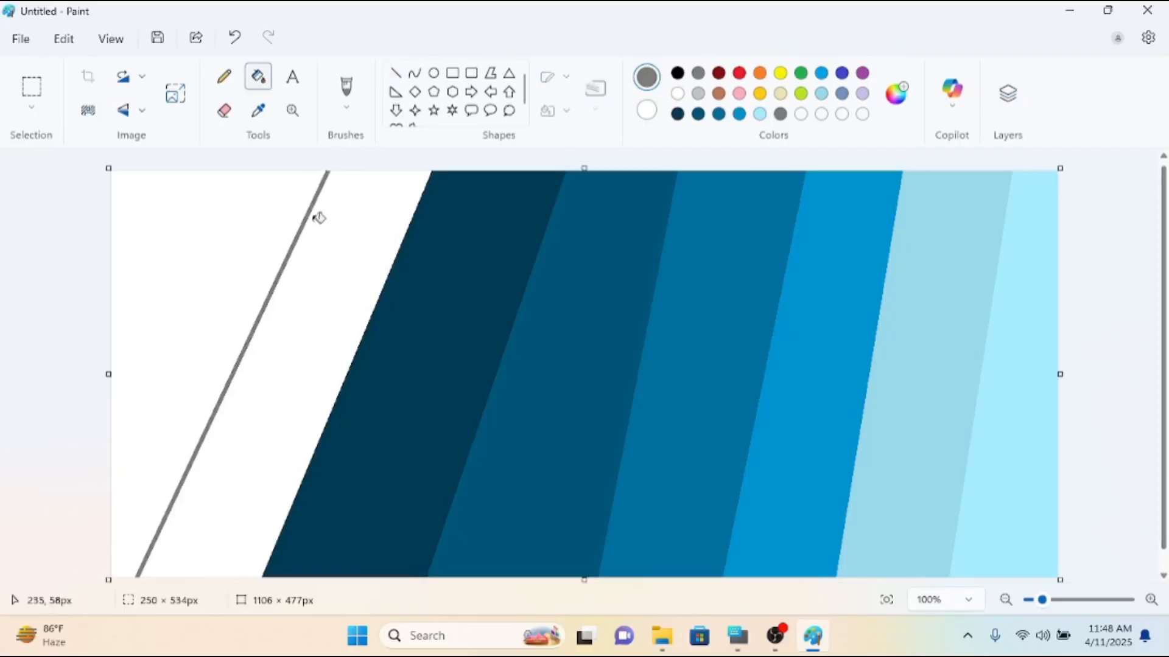
{"action": "left_click", "coordinate": [316, 217]}
{"action": "left_click", "coordinate": [677, 73]}
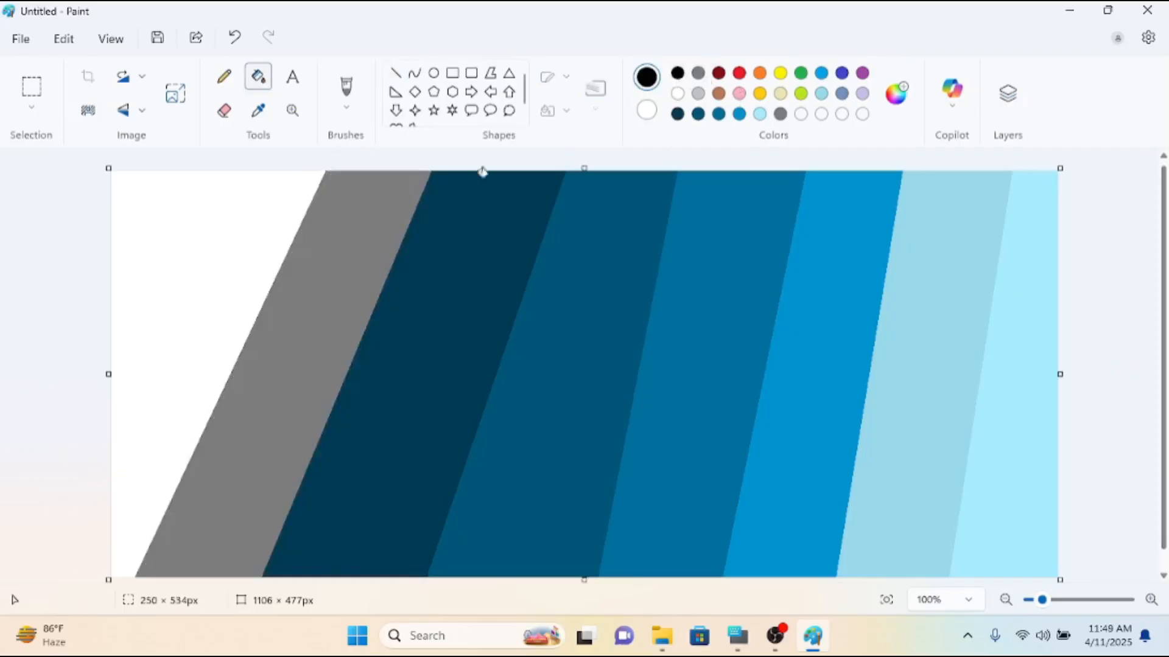
{"action": "left_click", "coordinate": [226, 227]}
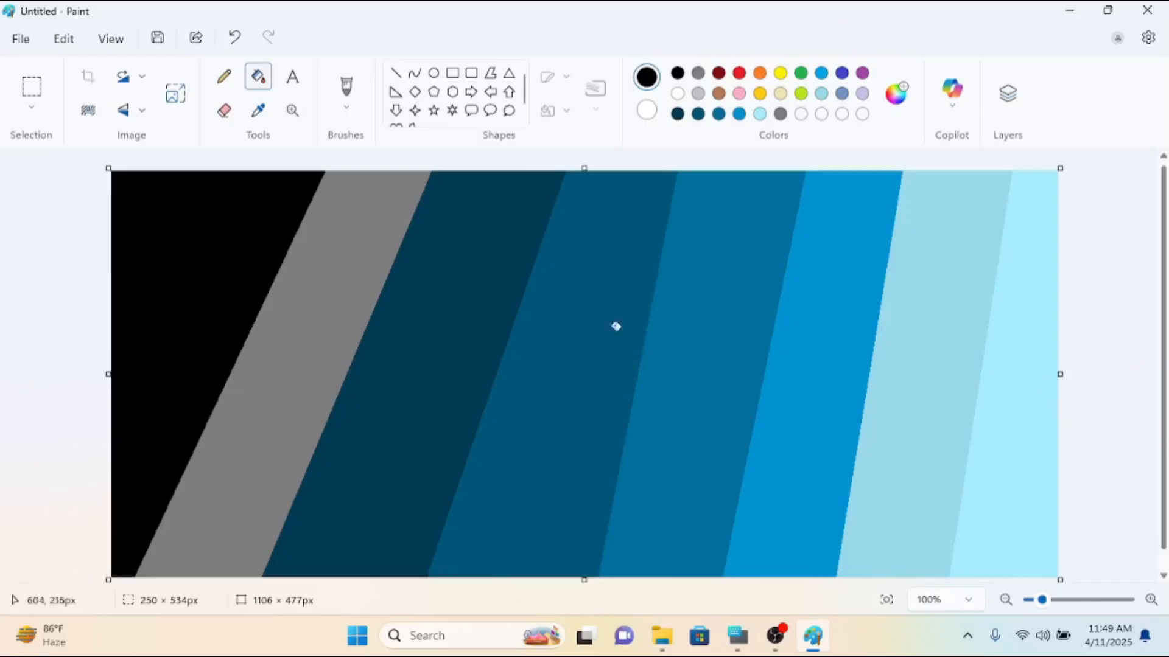
{"action": "left_click", "coordinate": [177, 96]}
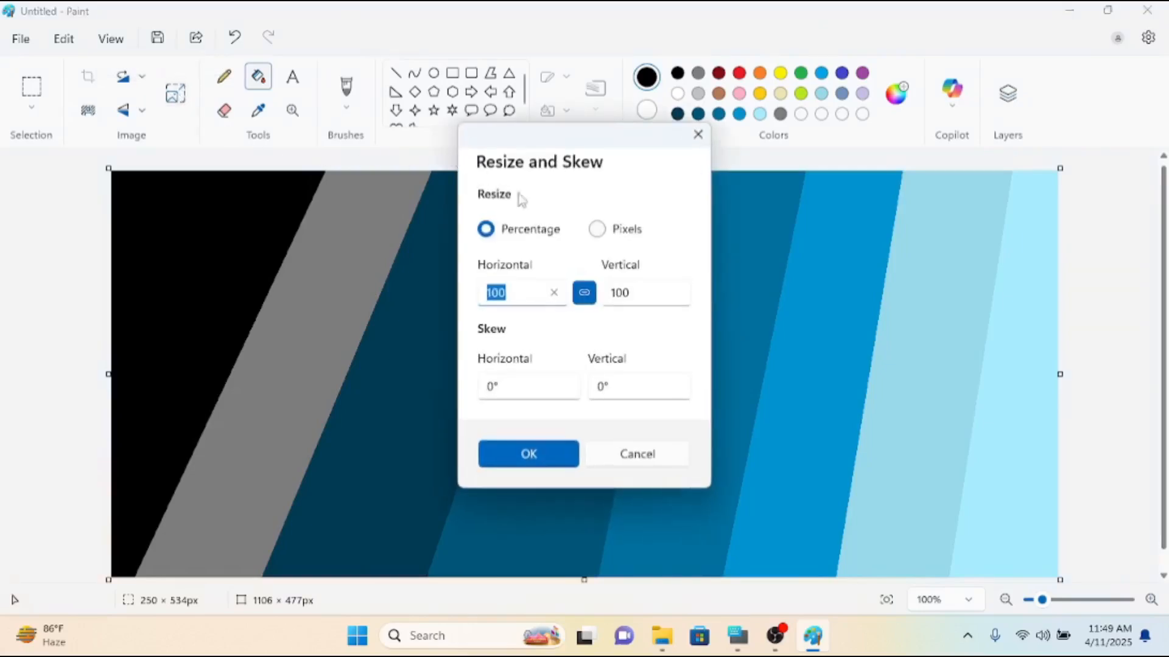
{"action": "left_click", "coordinate": [603, 234]}
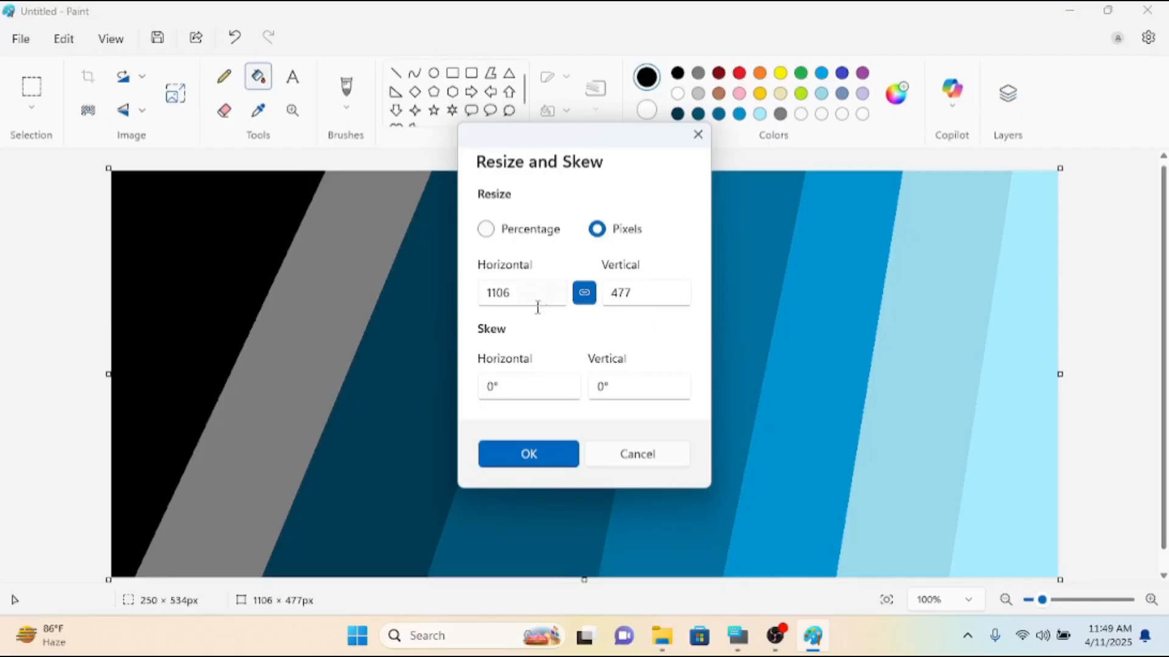
{"action": "mouse_move", "coordinate": [524, 294]}
{"action": "left_mouse_down"}
{"action": "mouse_move", "coordinate": [455, 298]}
{"action": "mouse_move", "coordinate": [518, 298]}
{"action": "left_mouse_up"}
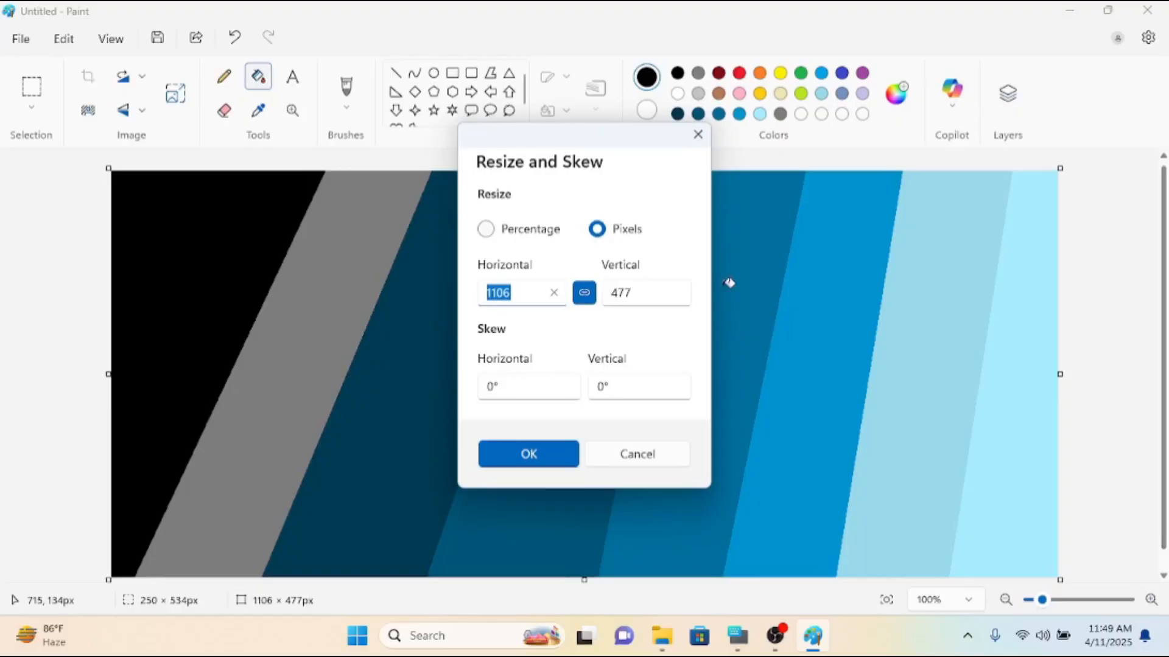
{"action": "key", "text": "BackSpace"}
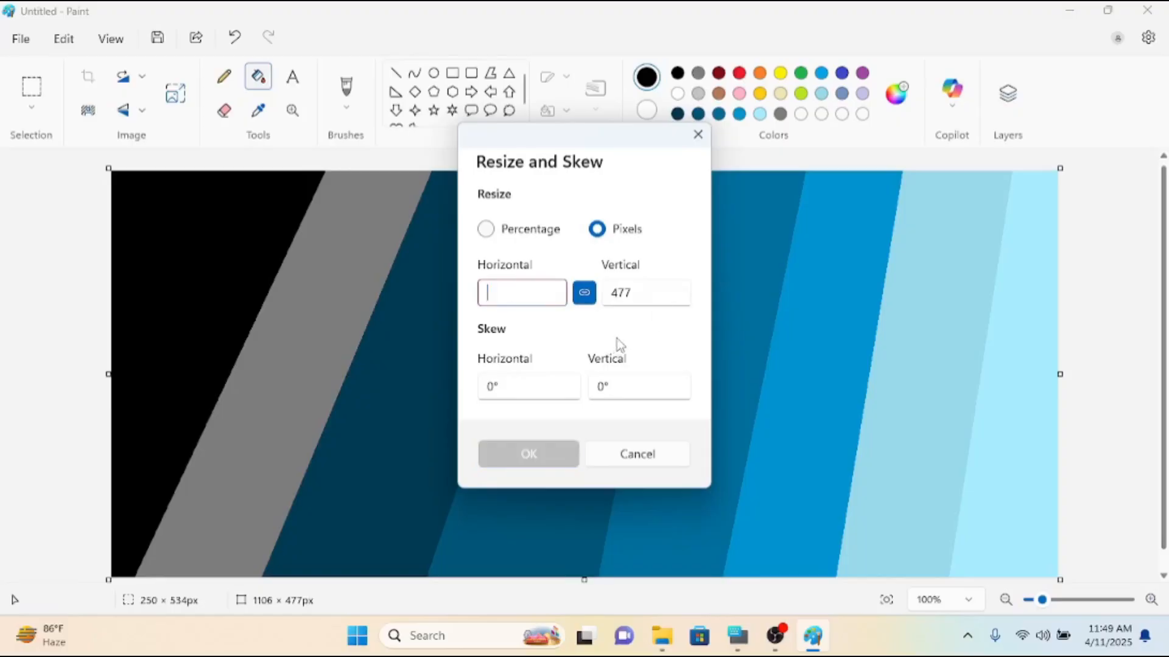
{"action": "type", "text": "1"}
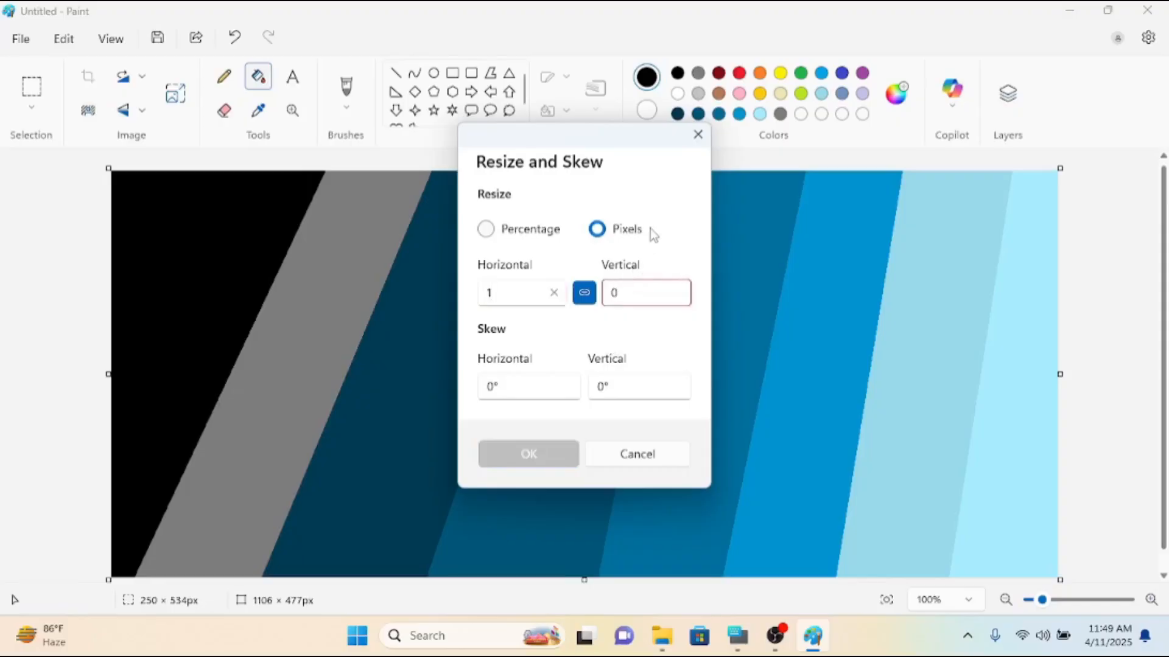
{"action": "left_click", "coordinate": [582, 295]}
{"action": "left_click", "coordinate": [698, 135]}
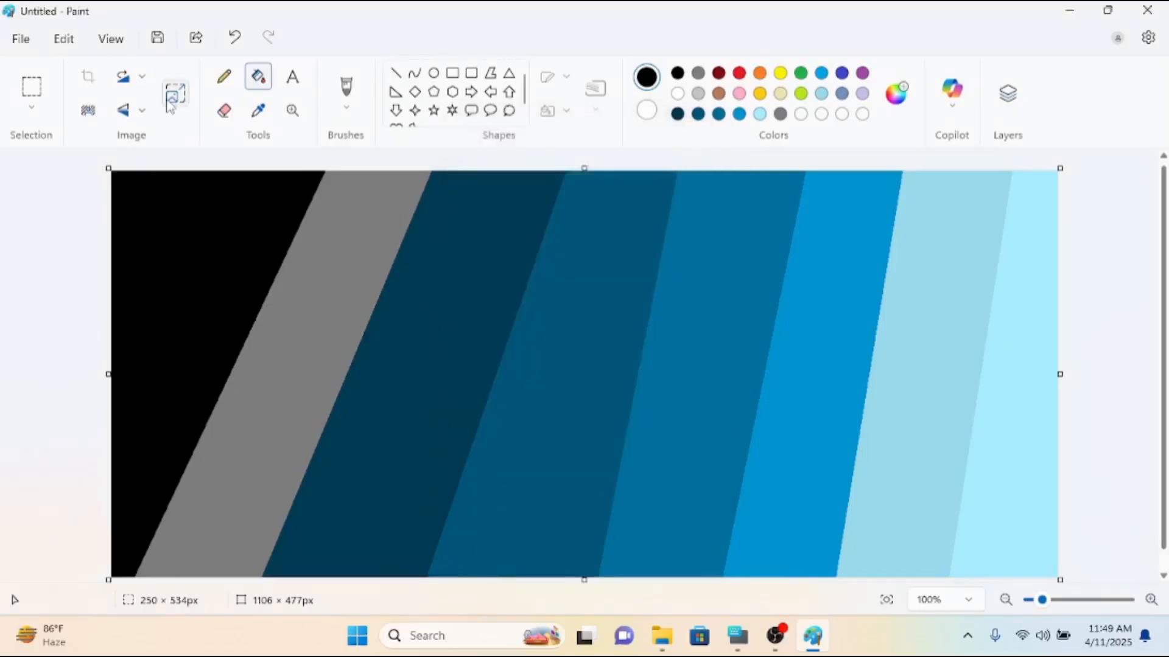
Resize the image in pixels to a horizontal size of 1 with the aspect ratio unlocked.
{"action": "left_click", "coordinate": [173, 97]}
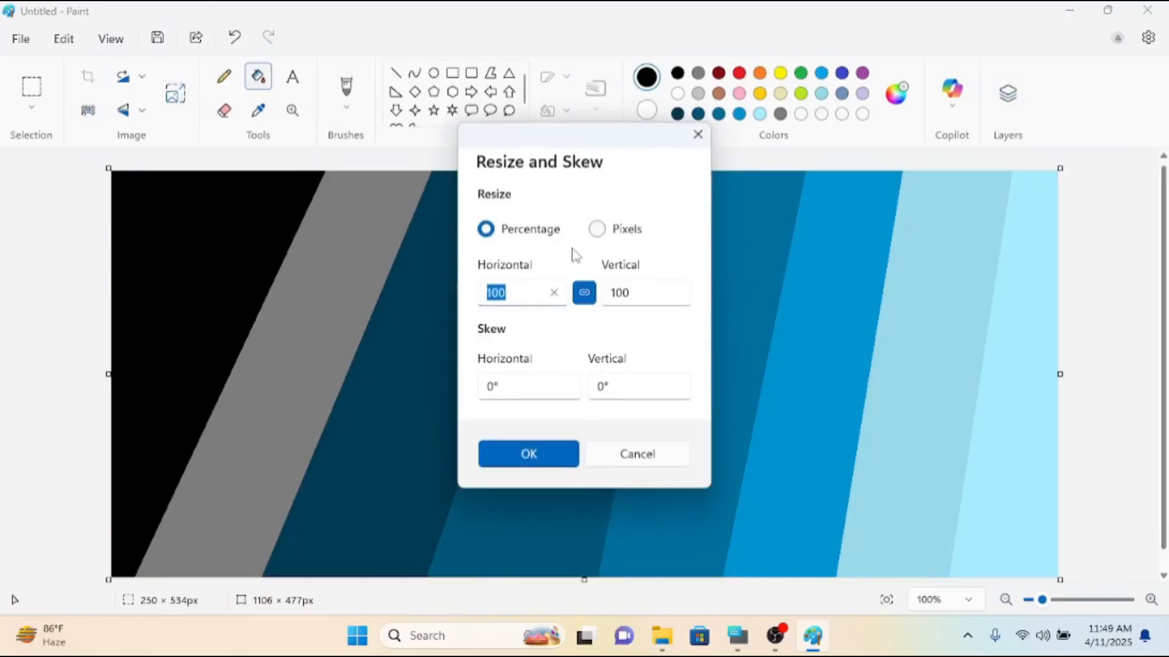
{"action": "left_click", "coordinate": [619, 235]}
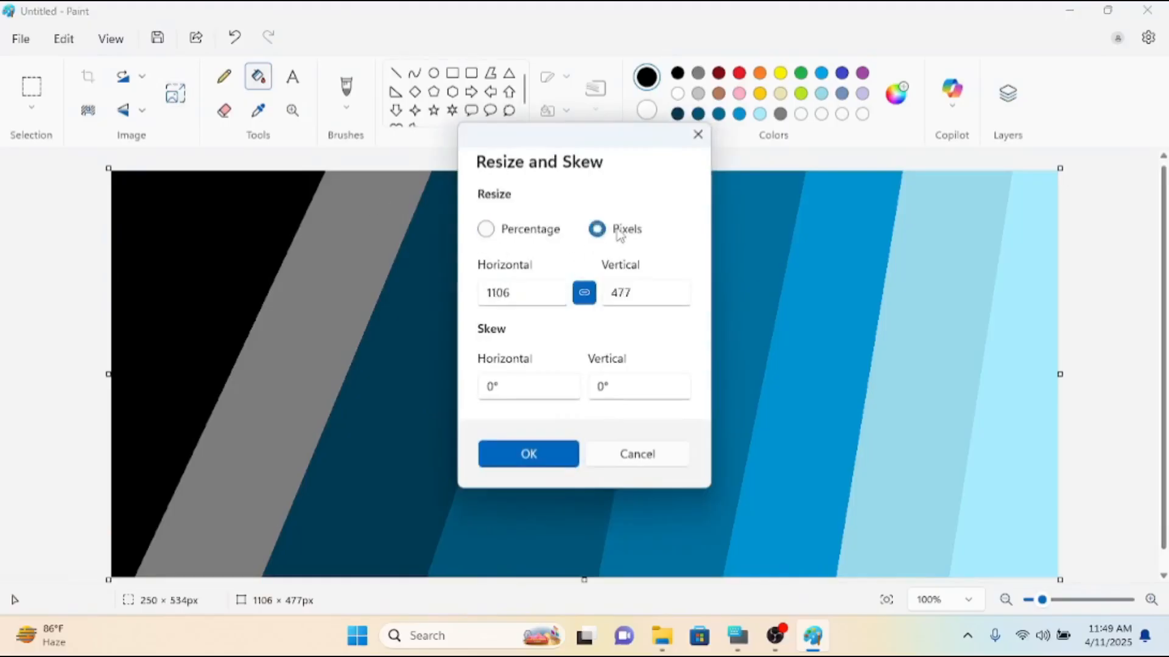
{"action": "left_click", "coordinate": [585, 295]}
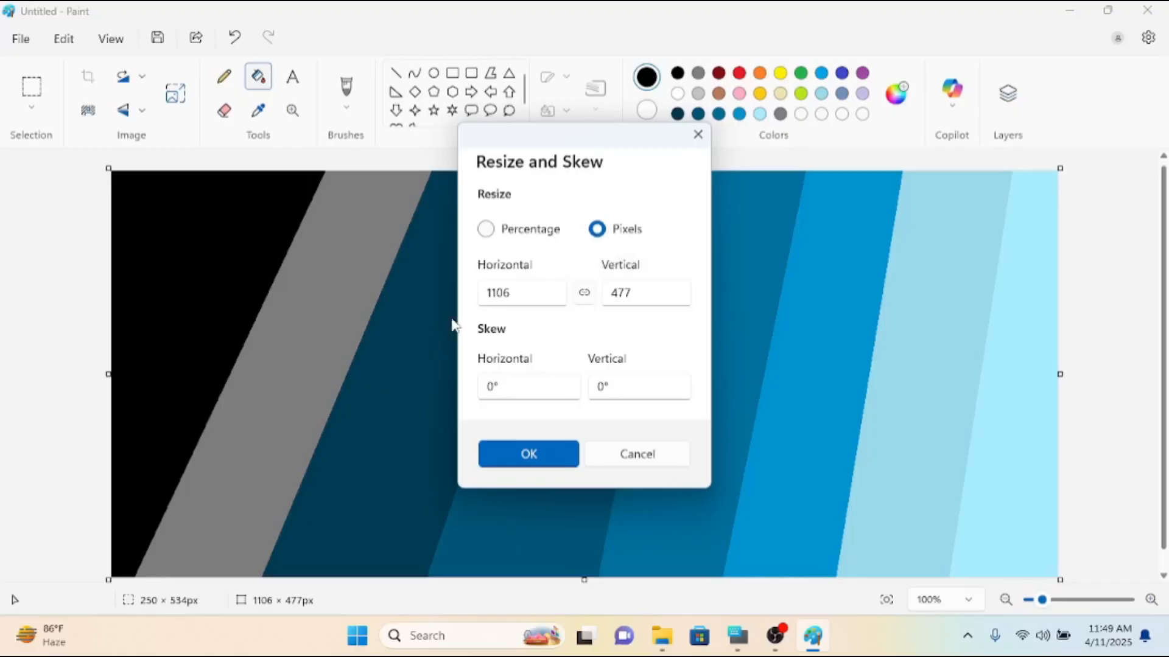
{"action": "left_click", "coordinate": [520, 290]}
{"action": "left_click_drag", "start_coordinate": [487, 291], "coordinate": [516, 296]}
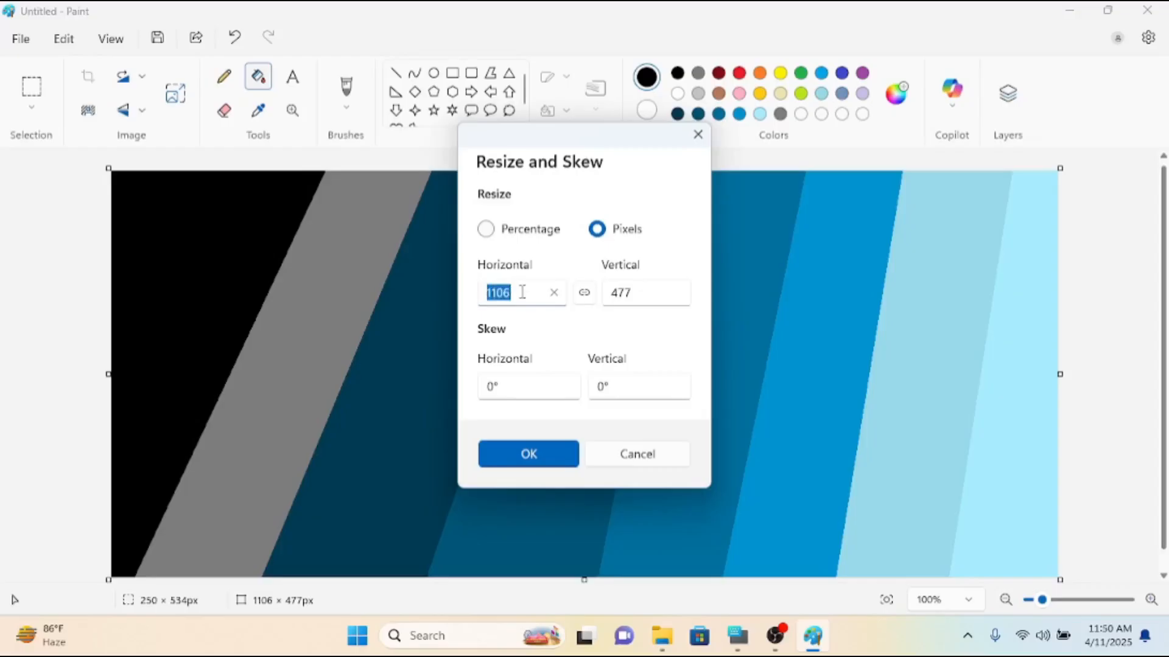
{"action": "type", "text": "1"}
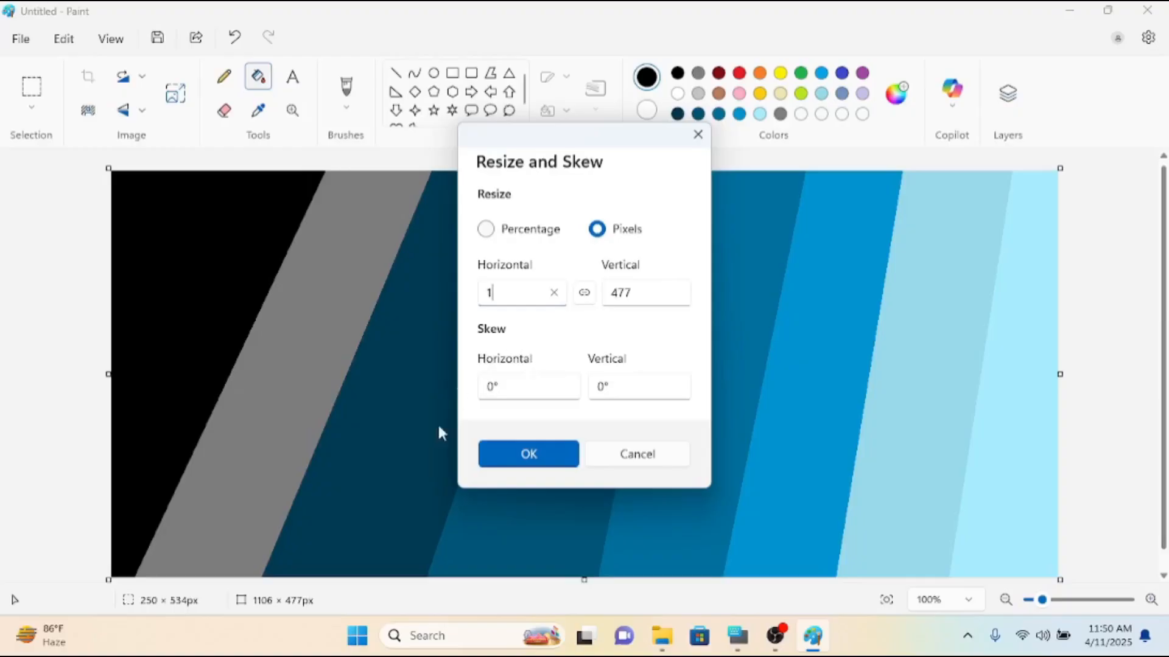
{"action": "left_click", "coordinate": [529, 456]}
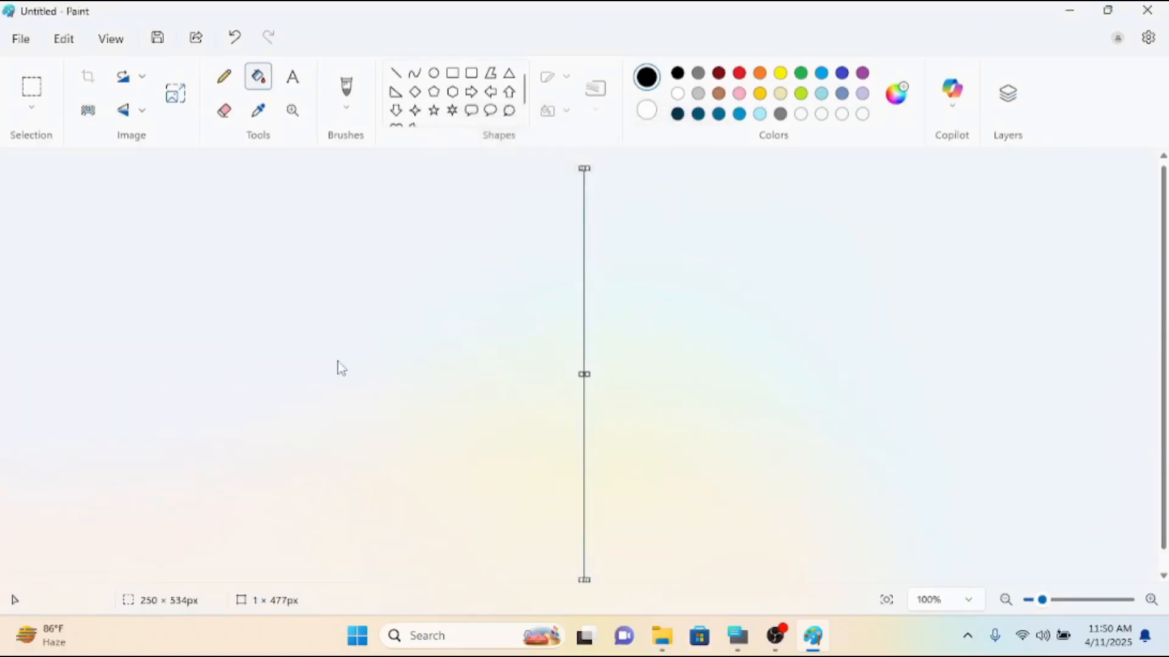
Stretch the image back to a horizontal size of 1106 pixels with the aspect ratio unlocked.
{"action": "left_click", "coordinate": [177, 95]}
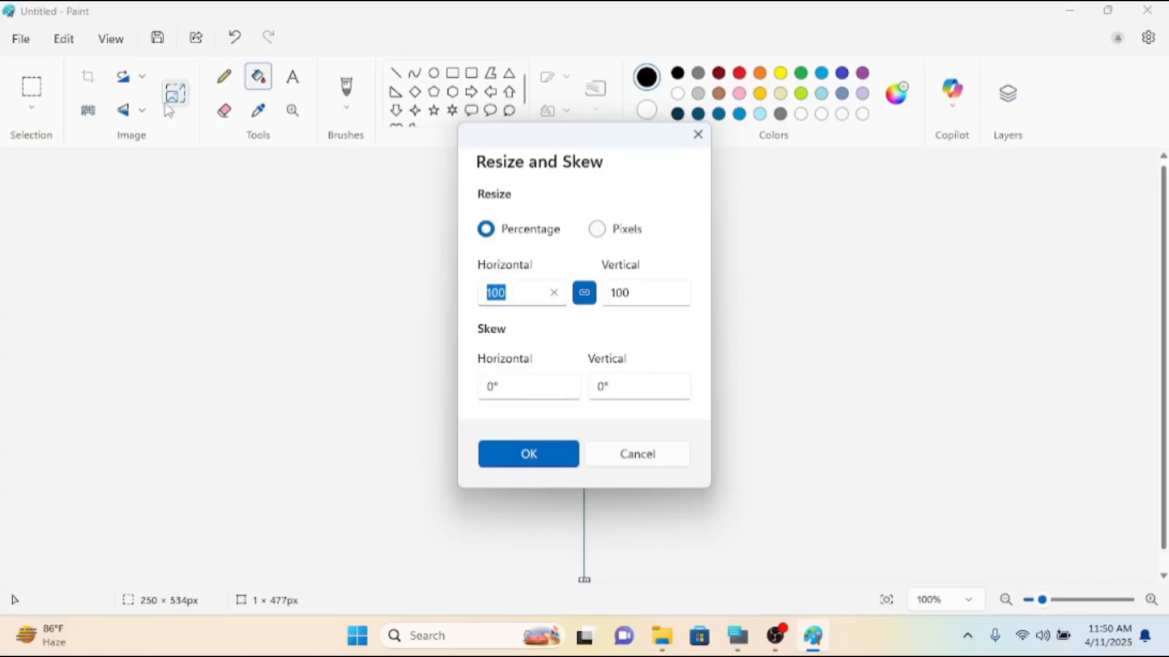
{"action": "left_click", "coordinate": [606, 236]}
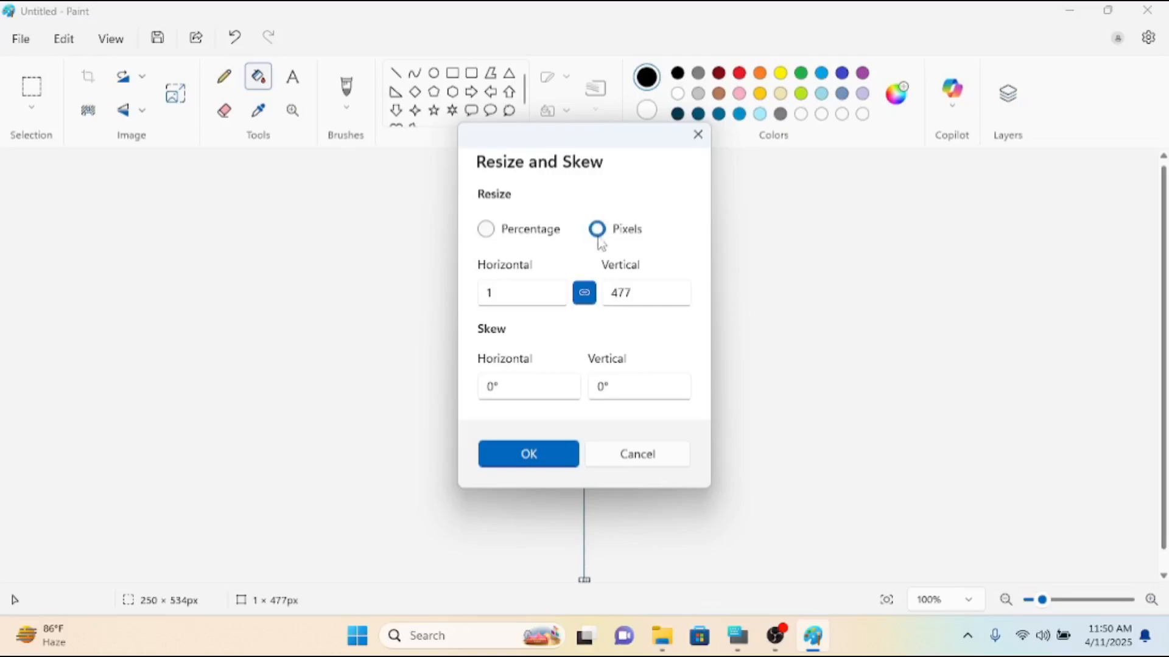
{"action": "left_click", "coordinate": [584, 294]}
{"action": "left_click", "coordinate": [530, 298]}
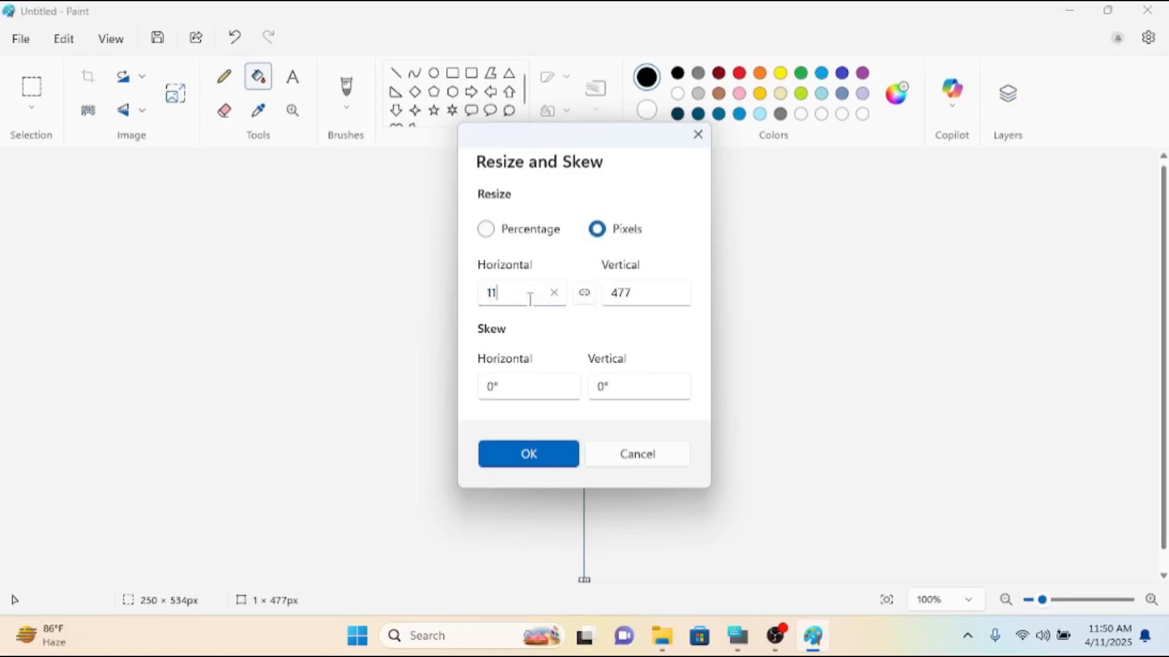
{"action": "left_click", "coordinate": [525, 454]}
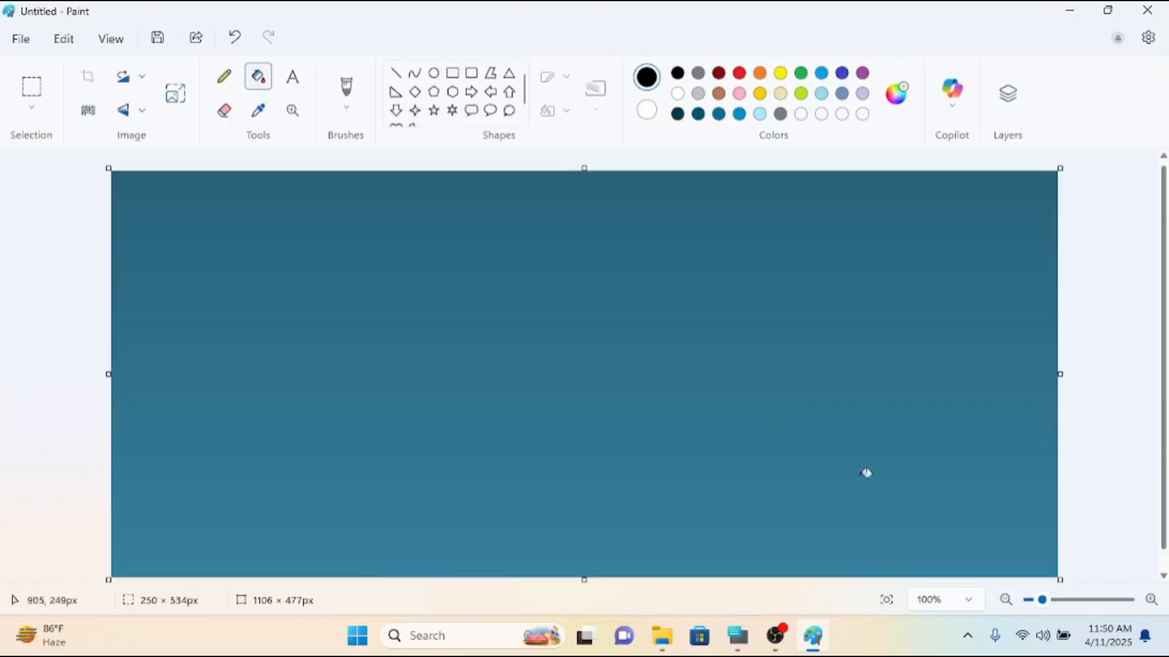
Try a black fill on the gradient, undo it, and select the entire image.
{"action": "left_click", "coordinate": [572, 364]}
{"action": "key", "text": "ctrl+z"}
{"action": "key", "text": "ctrl+a"}
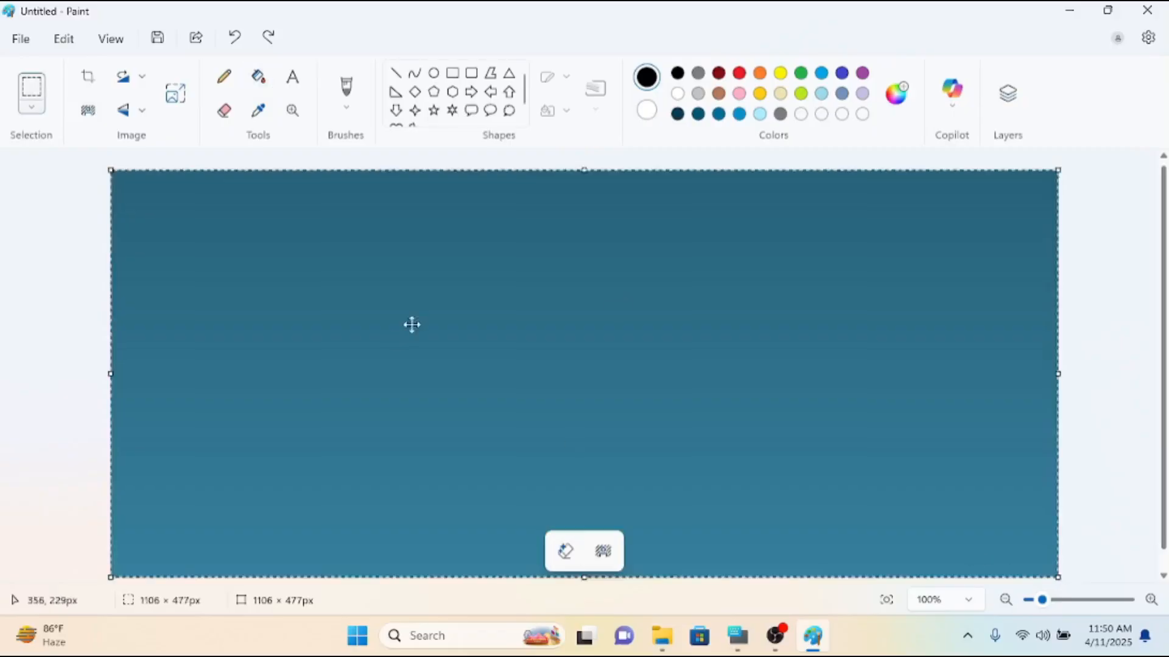
{"action": "left_click", "coordinate": [31, 116]}
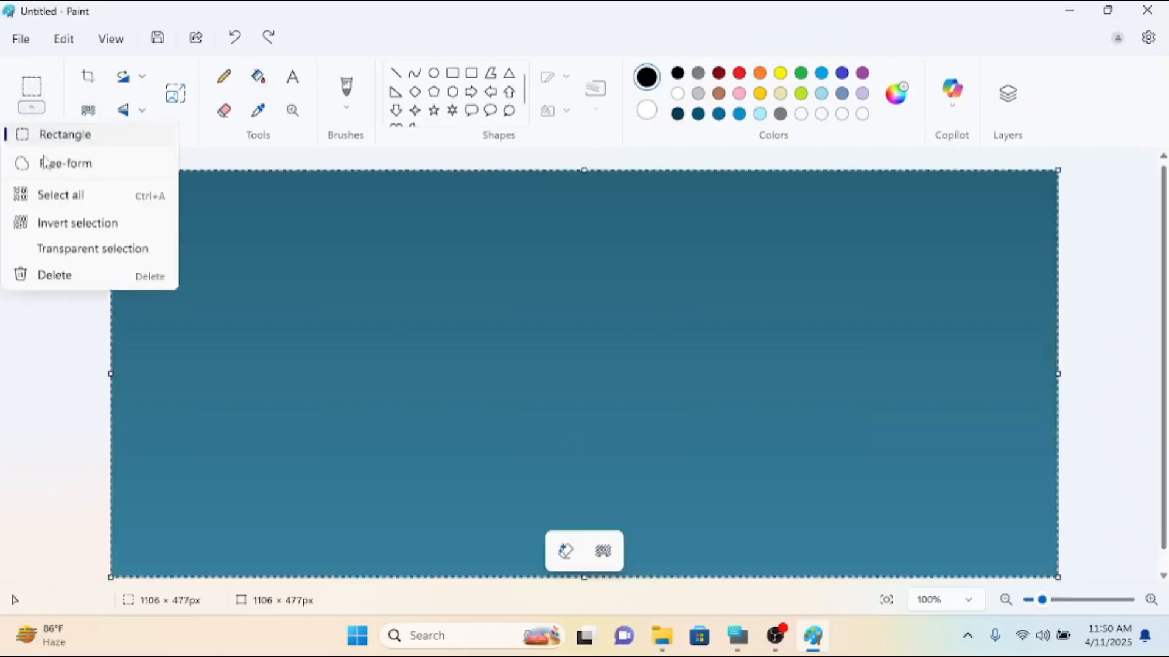
{"action": "left_click", "coordinate": [79, 202]}
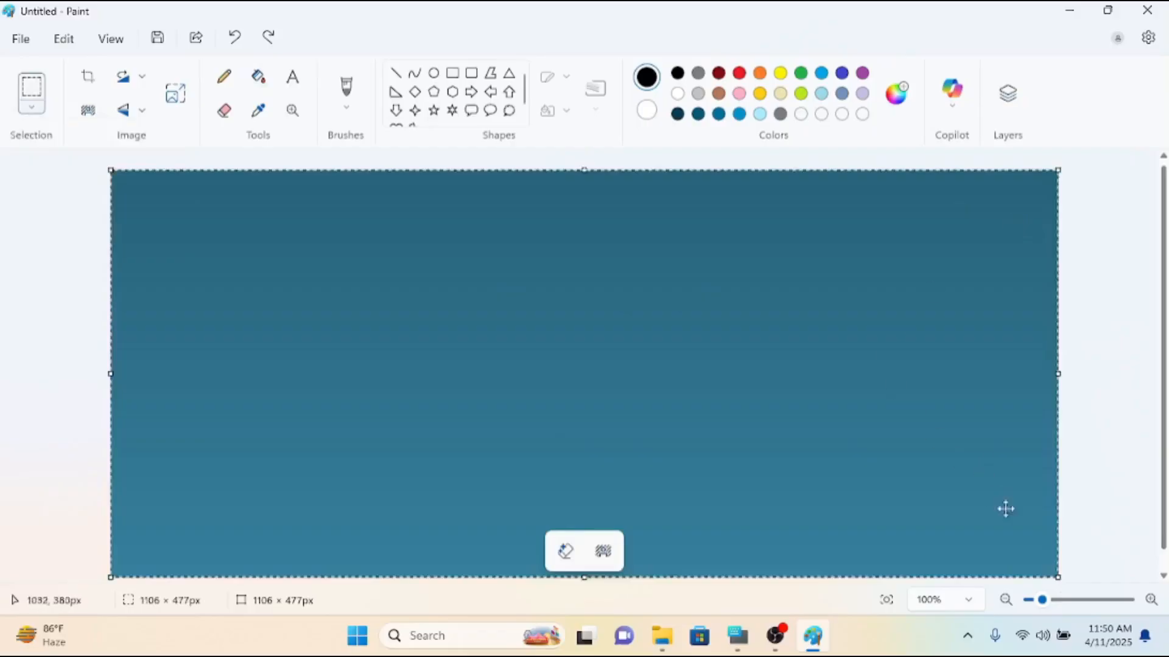
Shrink the selected gradient to about 1103 × 258 px and align it with the canvas's upper edge.
{"action": "left_click_drag", "start_coordinate": [1056, 571], "coordinate": [1057, 393]}
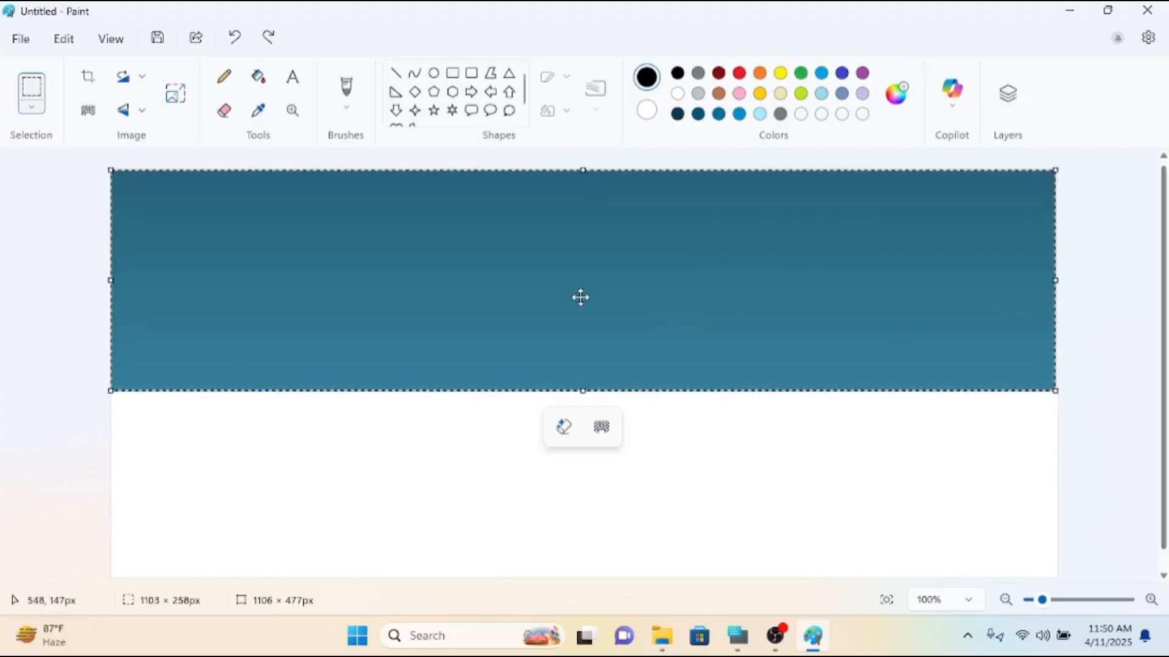
{"action": "mouse_move", "coordinate": [584, 287]}
{"action": "left_mouse_down"}
{"action": "mouse_move", "coordinate": [585, 321]}
{"action": "mouse_move", "coordinate": [587, 289]}
{"action": "left_mouse_up"}
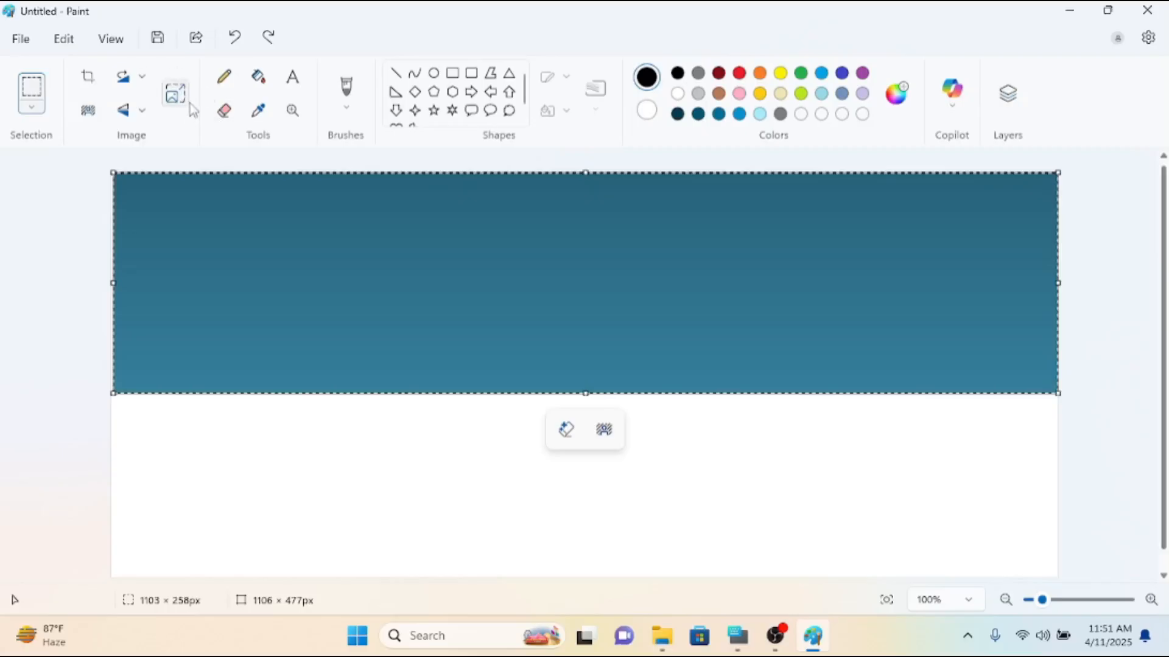
{"action": "mouse_move", "coordinate": [418, 255]}
{"action": "left_mouse_down"}
{"action": "mouse_move", "coordinate": [422, 300]}
{"action": "mouse_move", "coordinate": [416, 255]}
{"action": "left_mouse_up"}
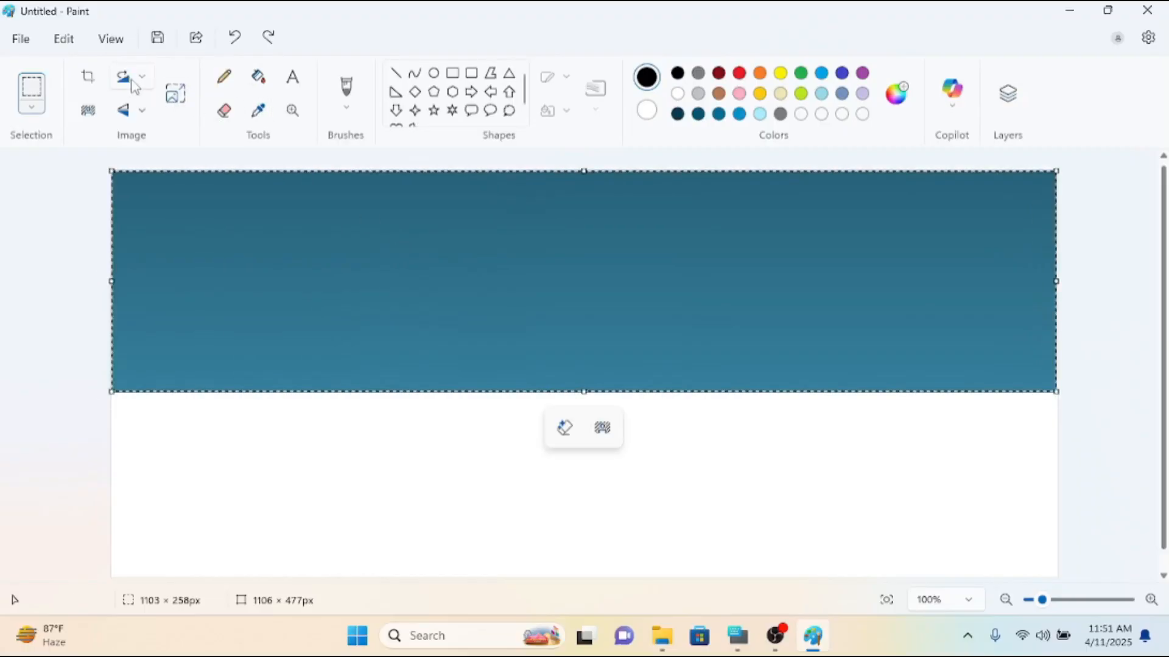
Flip the selected gradient vertically and realign it with the canvas's upper edge.
{"action": "left_click", "coordinate": [129, 112]}
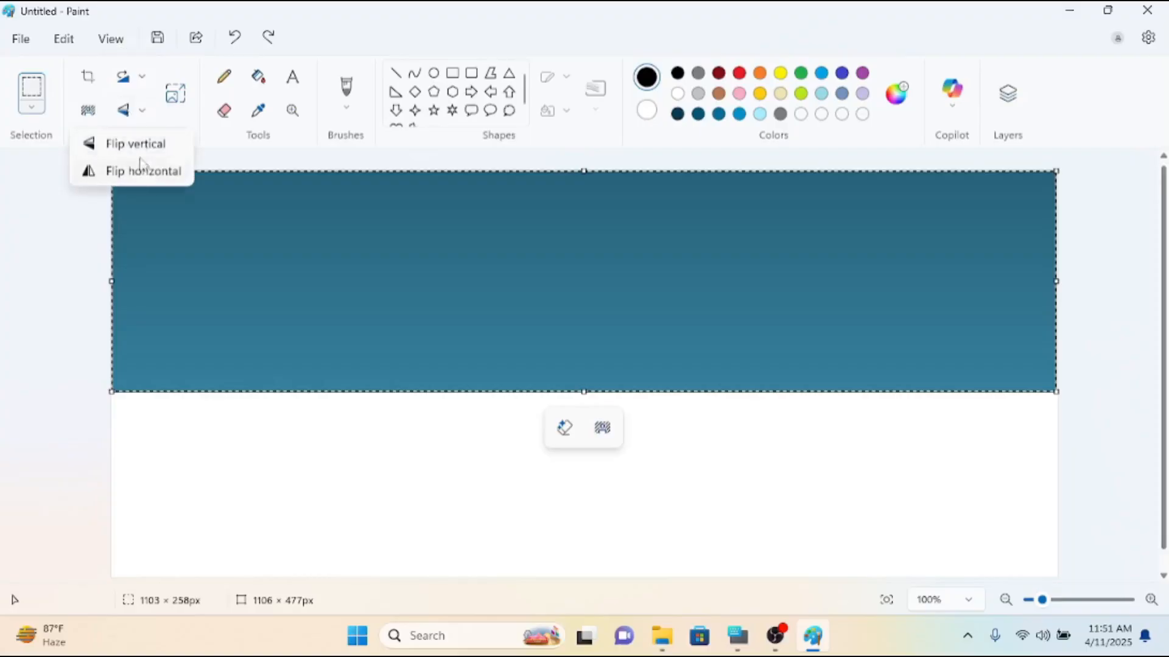
{"action": "left_click", "coordinate": [140, 148]}
{"action": "left_click_drag", "start_coordinate": [307, 252], "coordinate": [312, 284]}
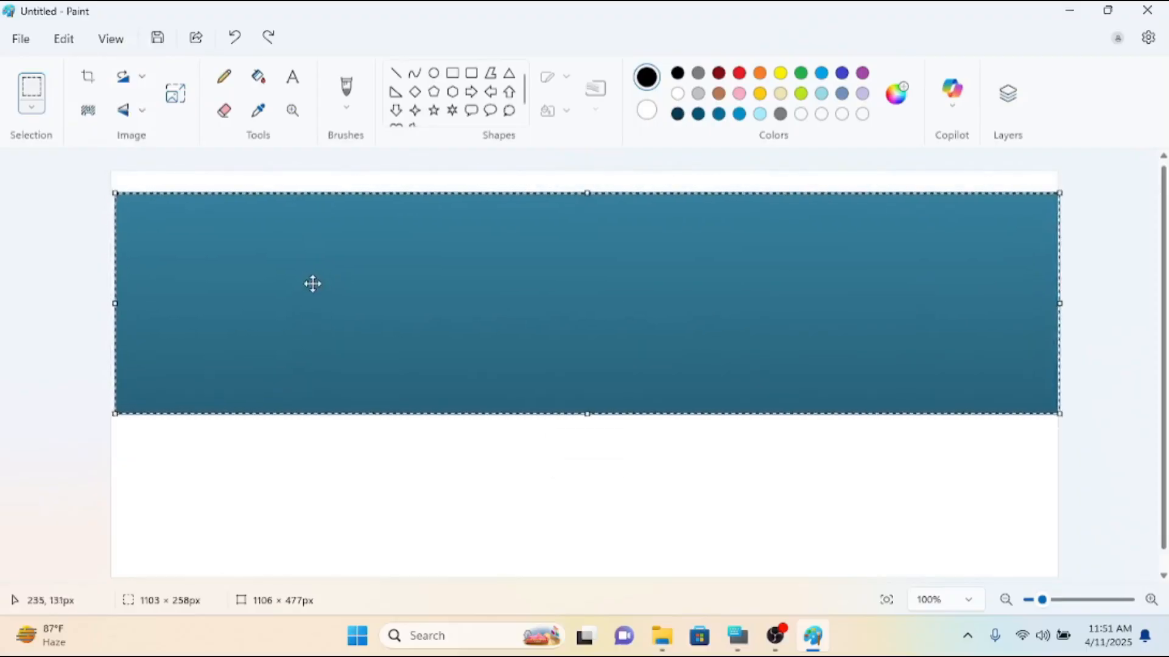
{"action": "right_click", "coordinate": [313, 282]}
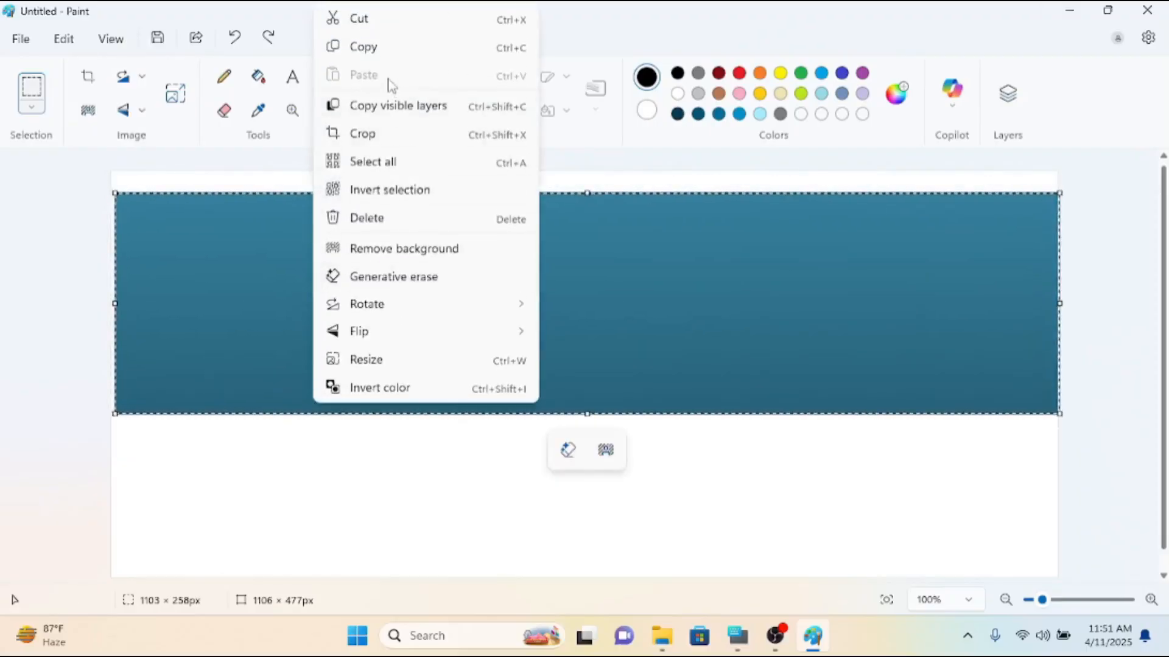
{"action": "left_click", "coordinate": [655, 283]}
{"action": "left_click_drag", "start_coordinate": [659, 262], "coordinate": [658, 241]}
Copy and paste the flipped gradient so the duplicate sits directly beneath the original, and minimize the window.
{"action": "right_click", "coordinate": [624, 255]}
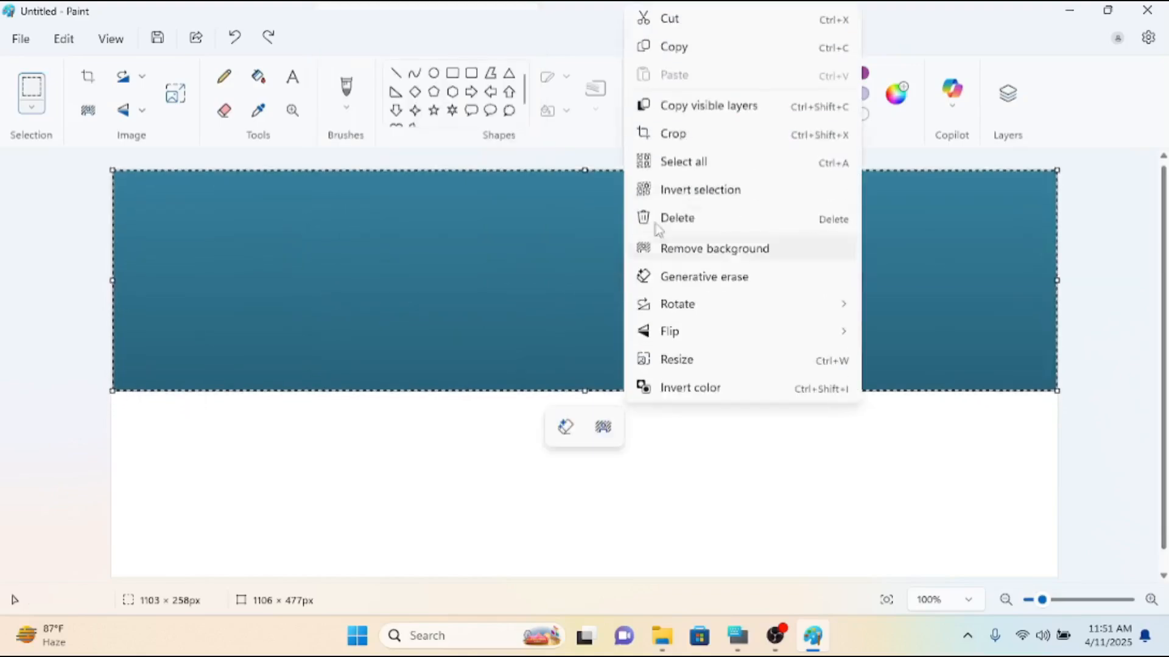
{"action": "left_click", "coordinate": [683, 46]}
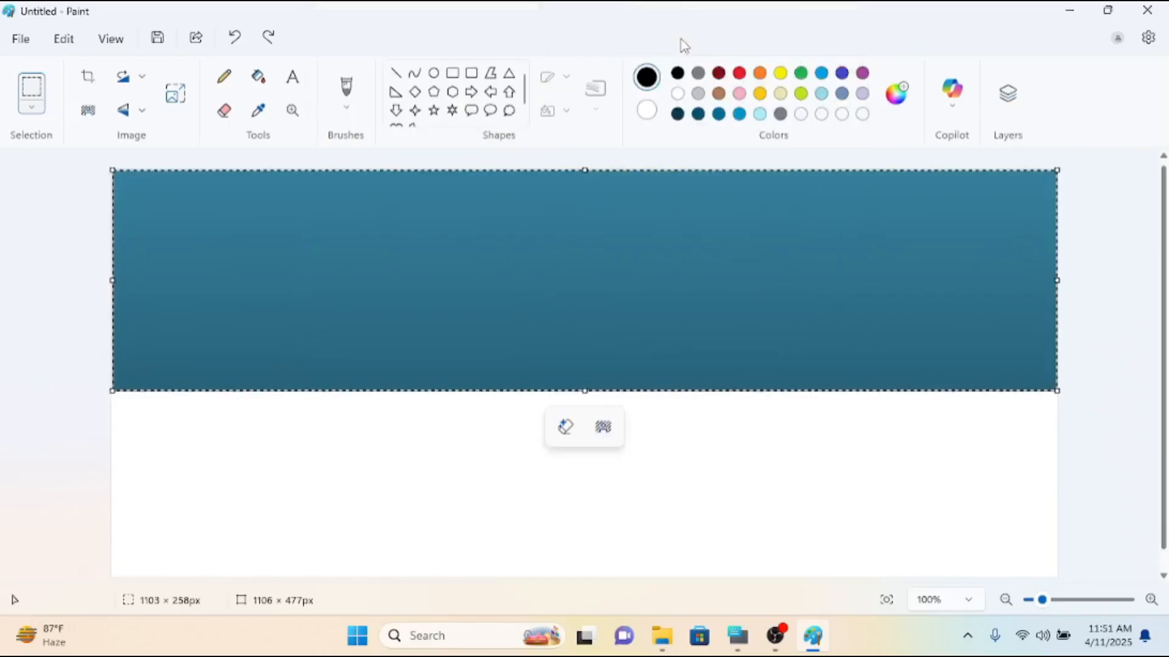
{"action": "right_click", "coordinate": [605, 224]}
{"action": "left_click", "coordinate": [679, 75]}
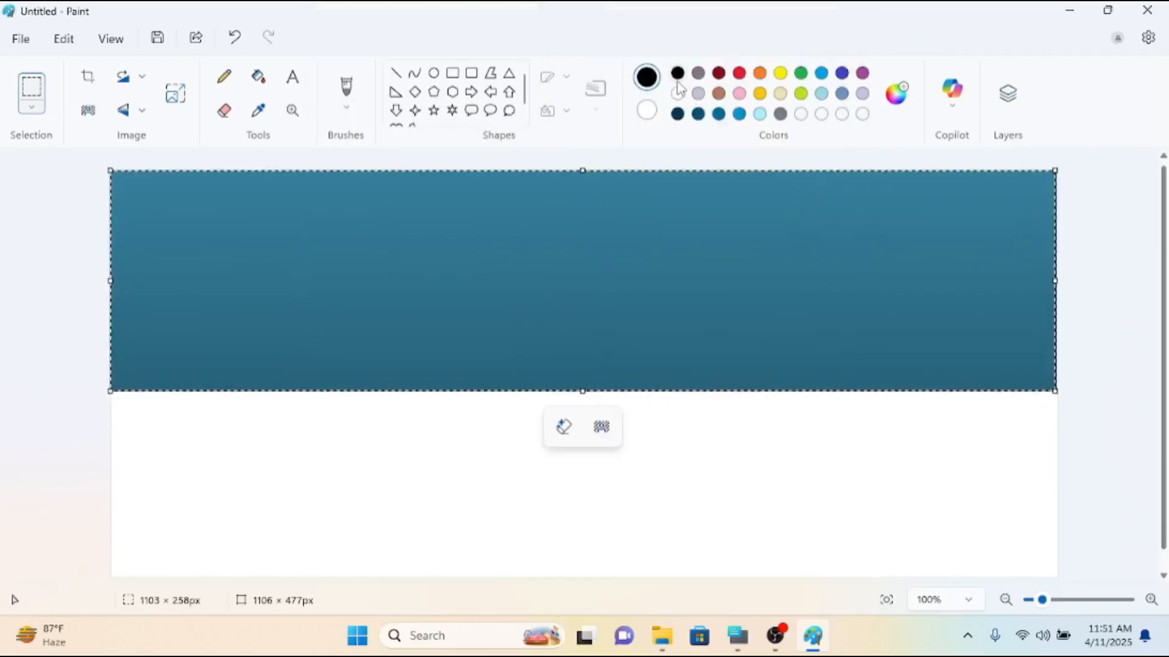
{"action": "left_click_drag", "start_coordinate": [621, 300], "coordinate": [621, 519]}
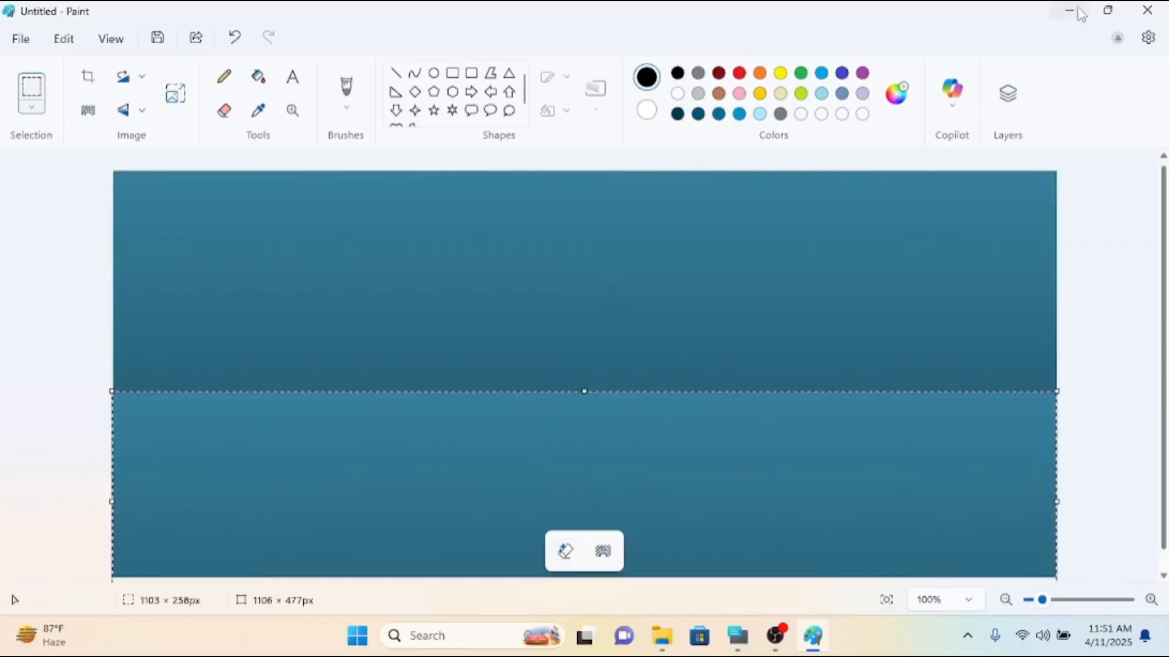
{"action": "left_click", "coordinate": [1080, 10]}
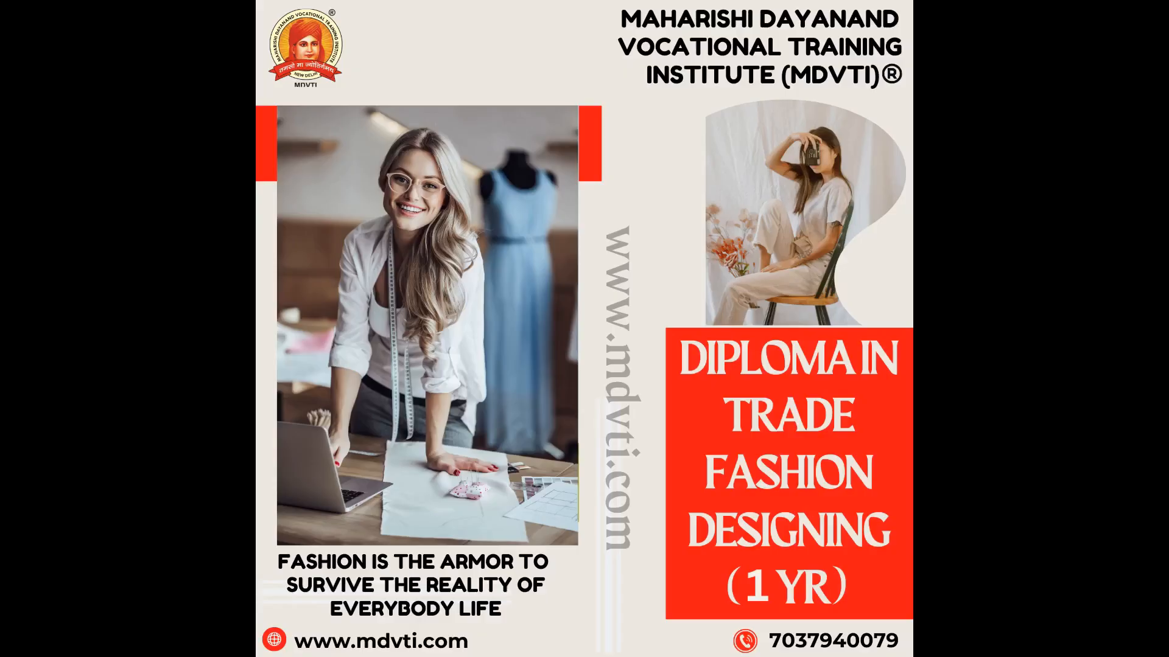
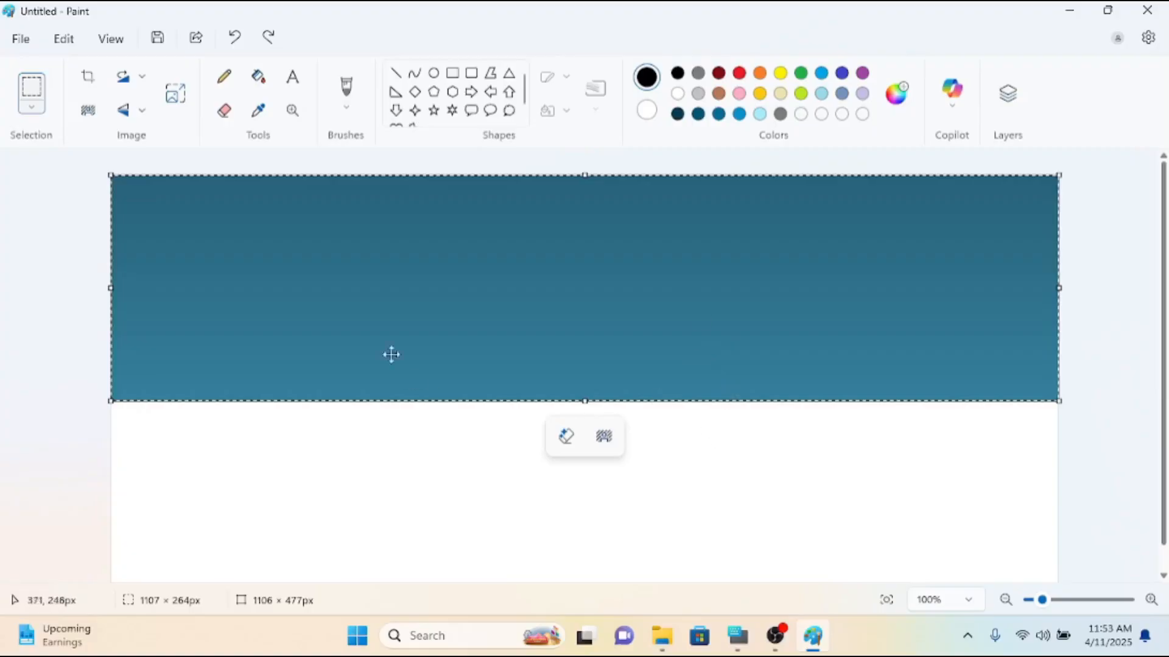
Copy and paste the selected gradient, and flip the pasted copy vertically.
{"action": "right_click", "coordinate": [416, 330]}
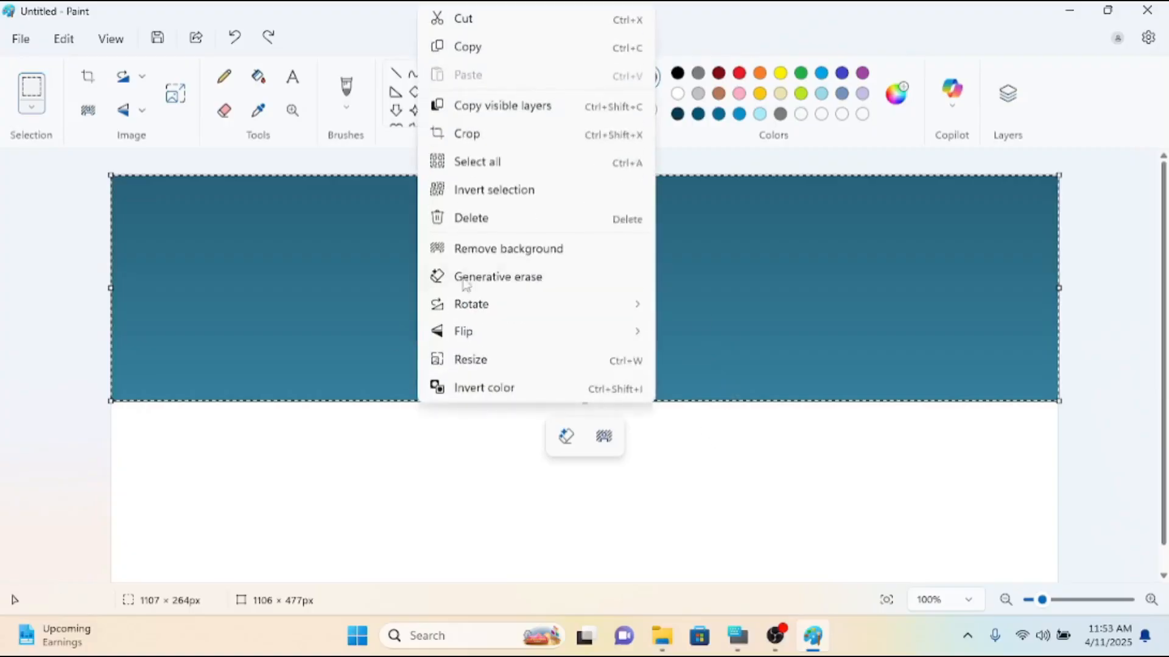
{"action": "left_click", "coordinate": [468, 47]}
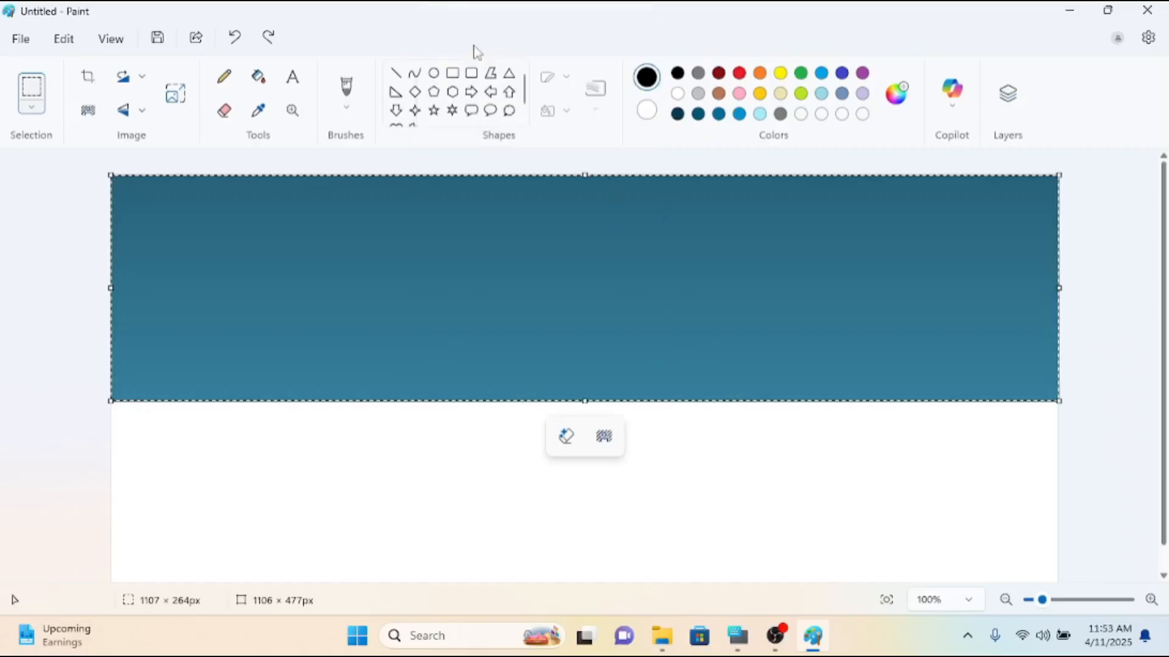
{"action": "right_click", "coordinate": [482, 284]}
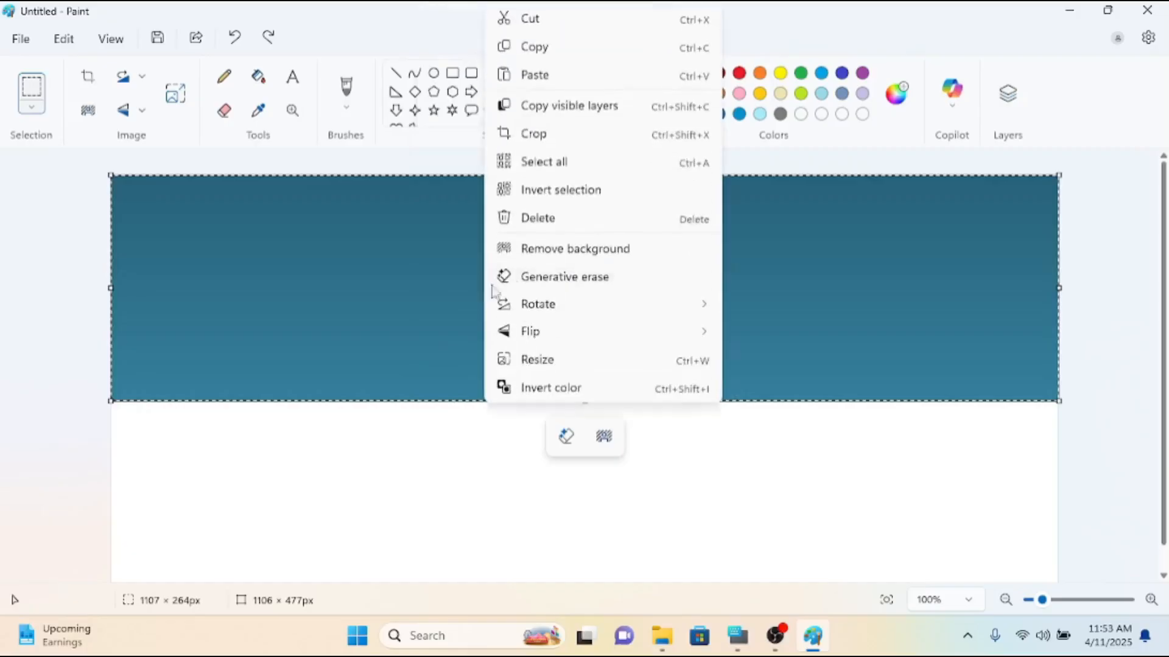
{"action": "left_click", "coordinate": [536, 76]}
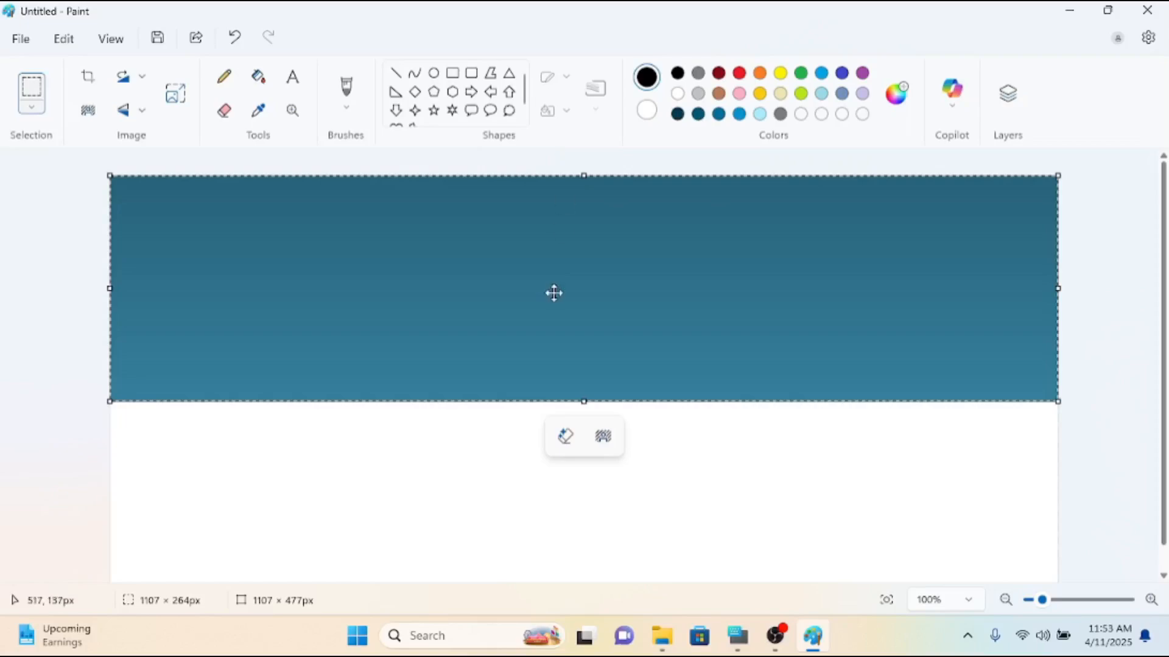
{"action": "left_click", "coordinate": [124, 112]}
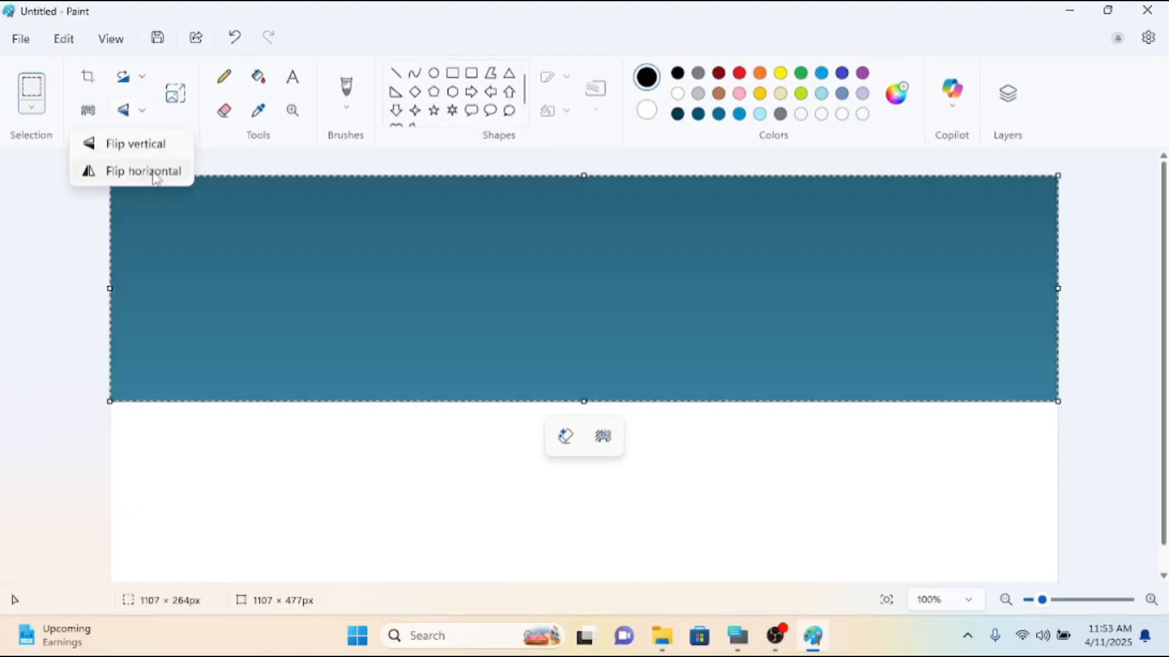
{"action": "left_click", "coordinate": [129, 153]}
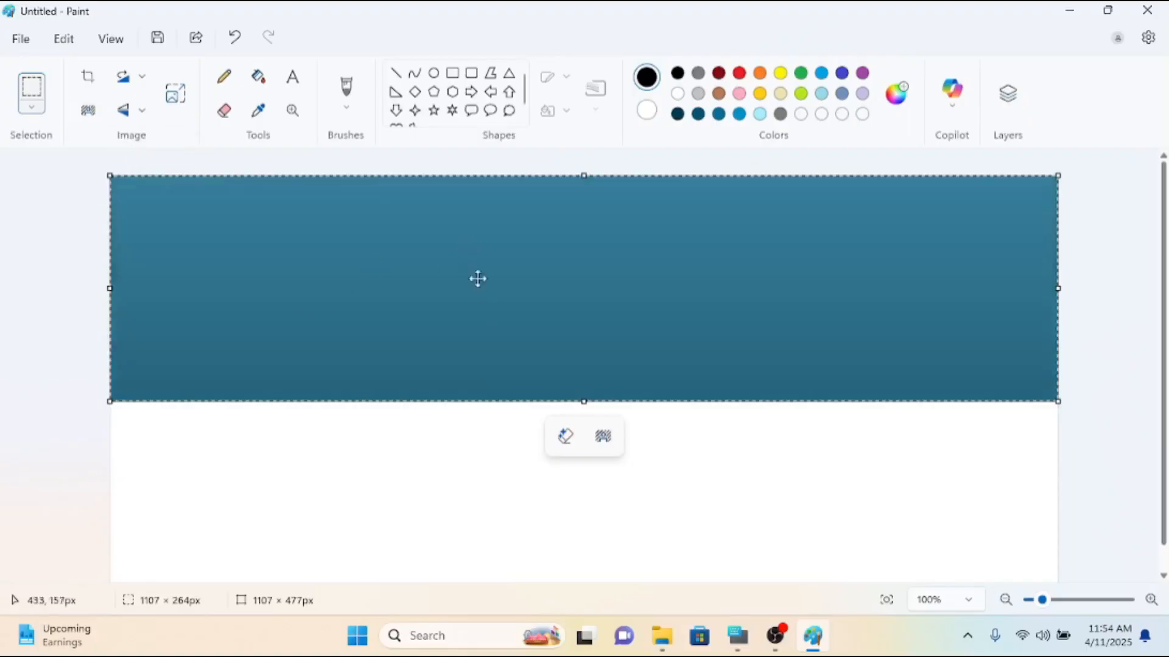
Move the flipped copy directly beneath the original gradient and shrink the canvas to 1082 × 472 px.
{"action": "left_click_drag", "start_coordinate": [516, 258], "coordinate": [516, 480]}
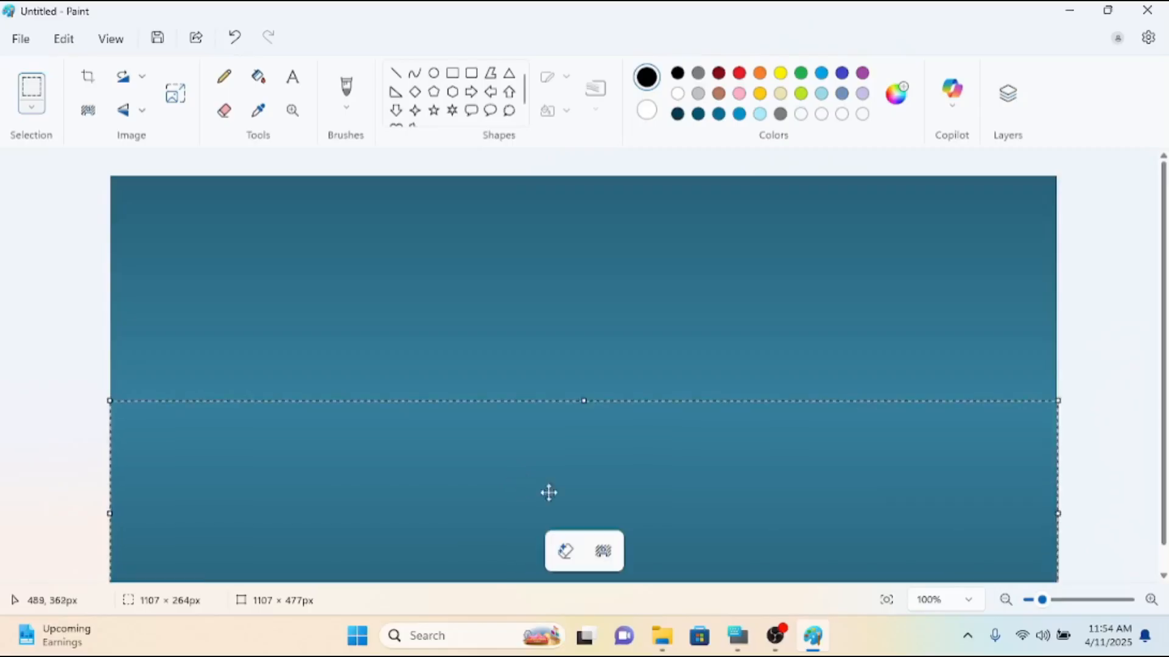
{"action": "scroll", "coordinate": [1160, 336], "scroll_direction": "down", "scroll_amount": 1}
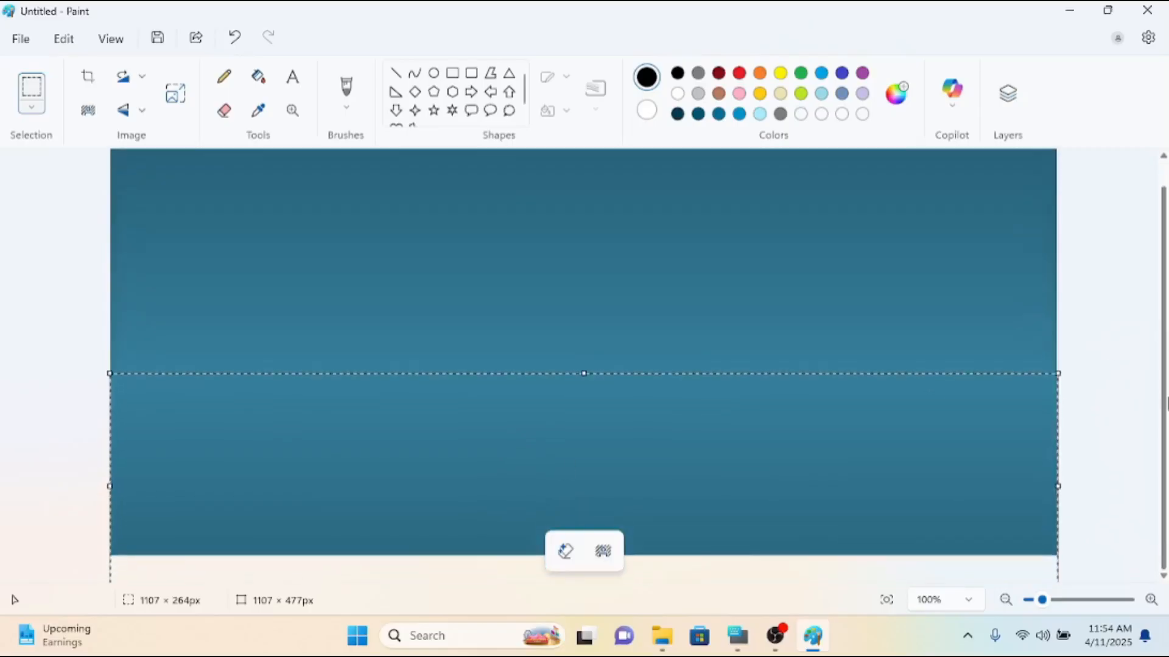
{"action": "mouse_move", "coordinate": [847, 481]}
{"action": "left_mouse_down"}
{"action": "mouse_move", "coordinate": [842, 503]}
{"action": "mouse_move", "coordinate": [846, 477]}
{"action": "left_mouse_up"}
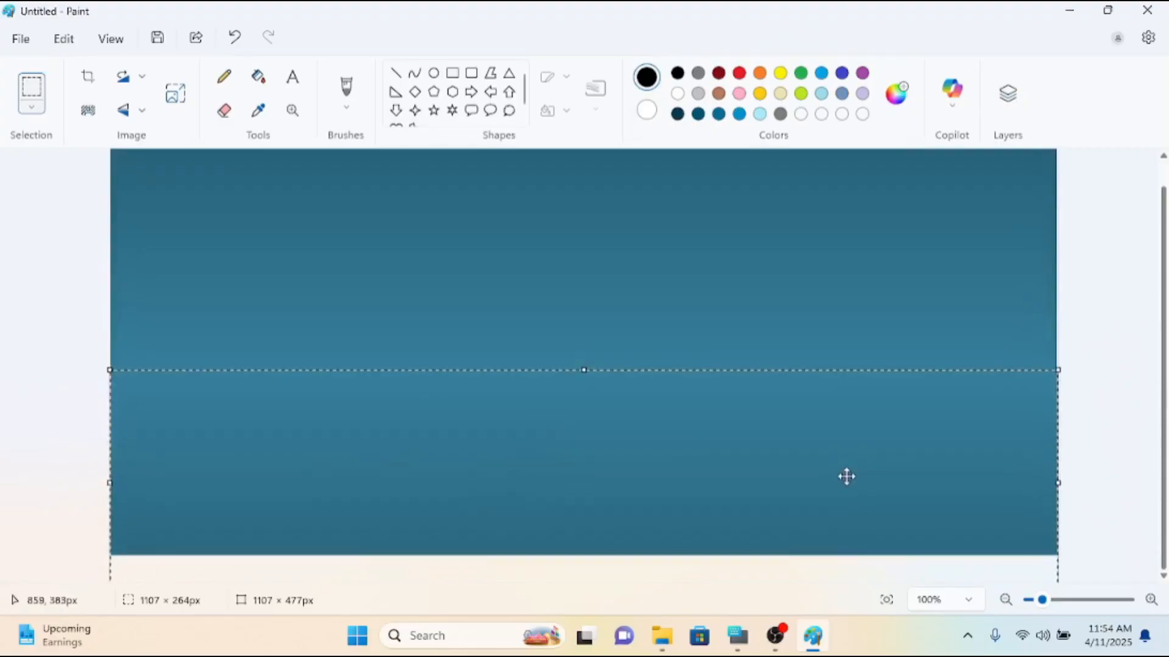
{"action": "left_click", "coordinate": [1101, 391]}
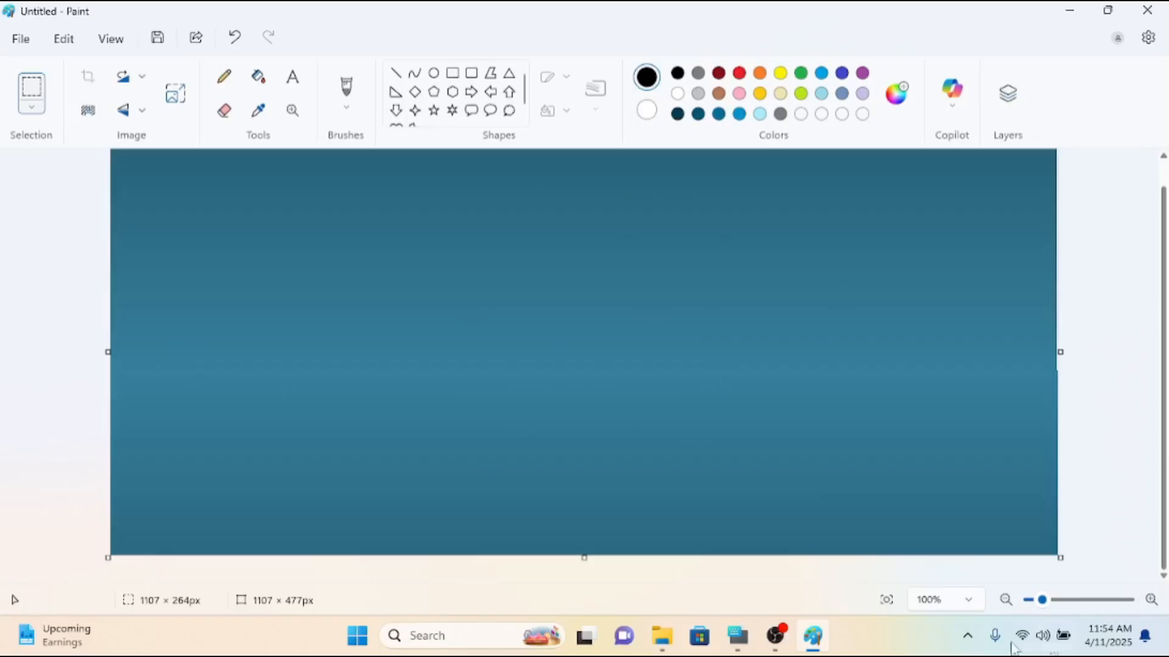
{"action": "left_click_drag", "start_coordinate": [1062, 556], "coordinate": [1040, 553]}
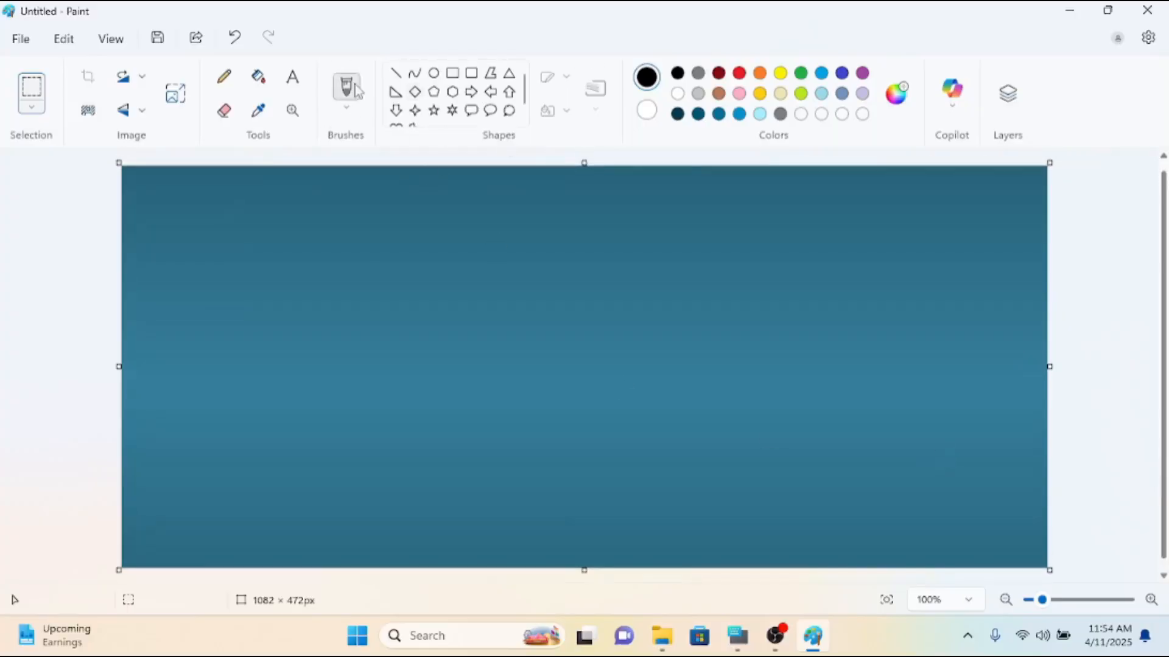
Try a wavy black Marker stroke and a thin Natural pencil line across the middle of the gradient.
{"action": "left_click", "coordinate": [354, 116]}
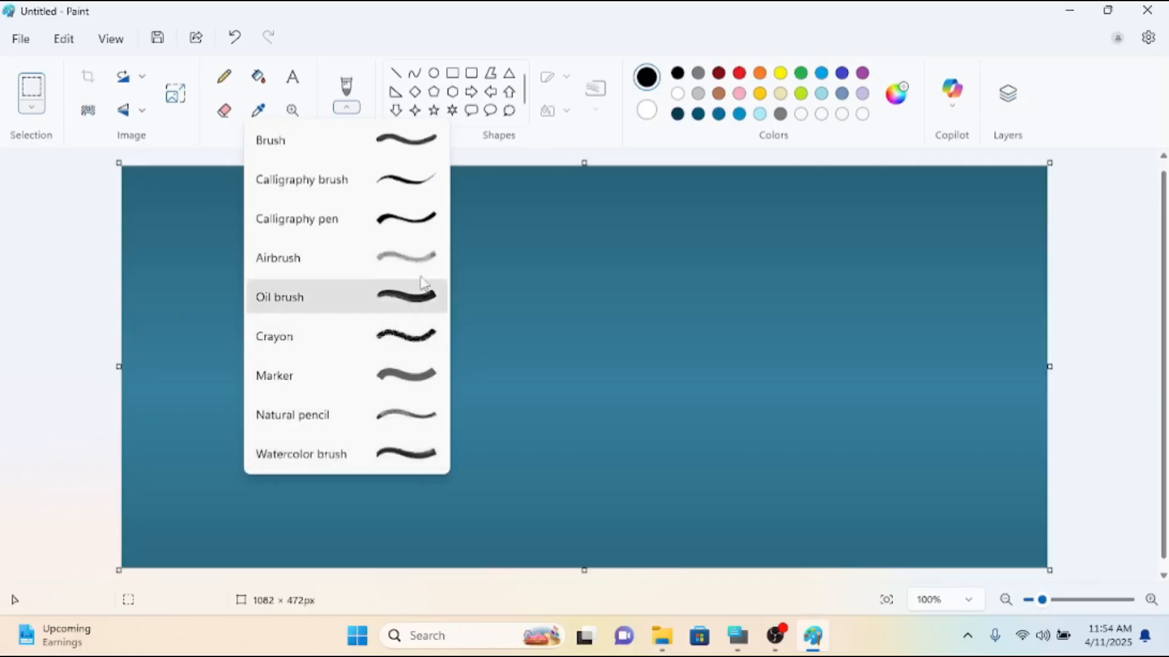
{"action": "left_click", "coordinate": [412, 381]}
{"action": "mouse_move", "coordinate": [324, 373]}
{"action": "left_mouse_down"}
{"action": "mouse_move", "coordinate": [550, 383]}
{"action": "mouse_move", "coordinate": [682, 354]}
{"action": "left_mouse_up"}
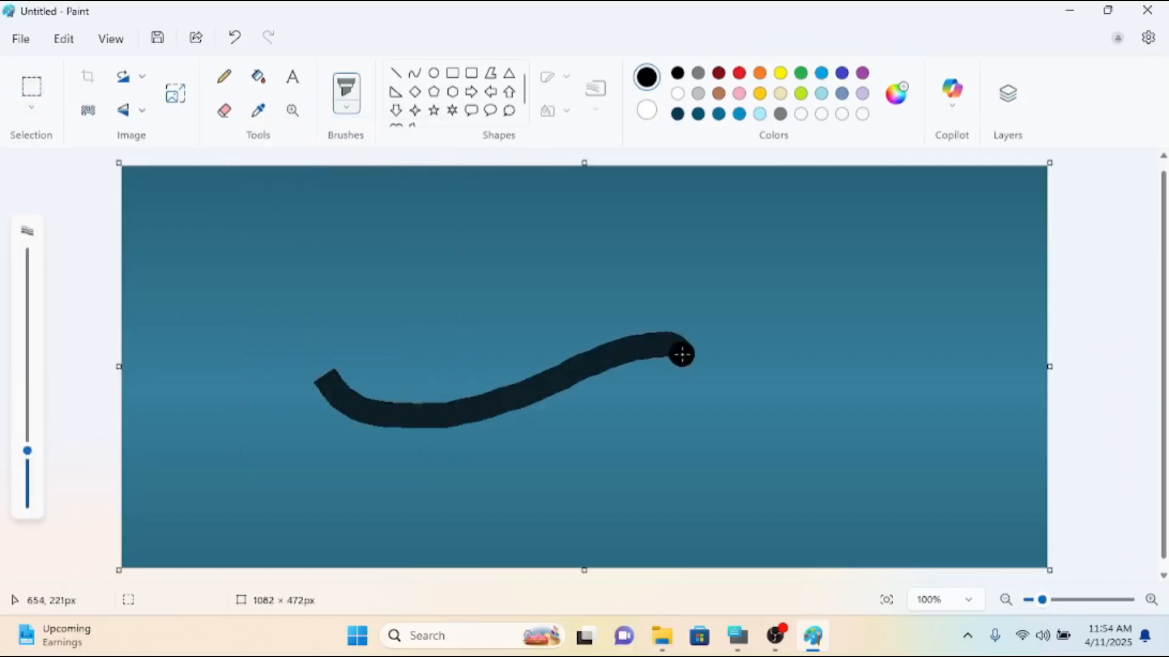
{"action": "left_click", "coordinate": [347, 117]}
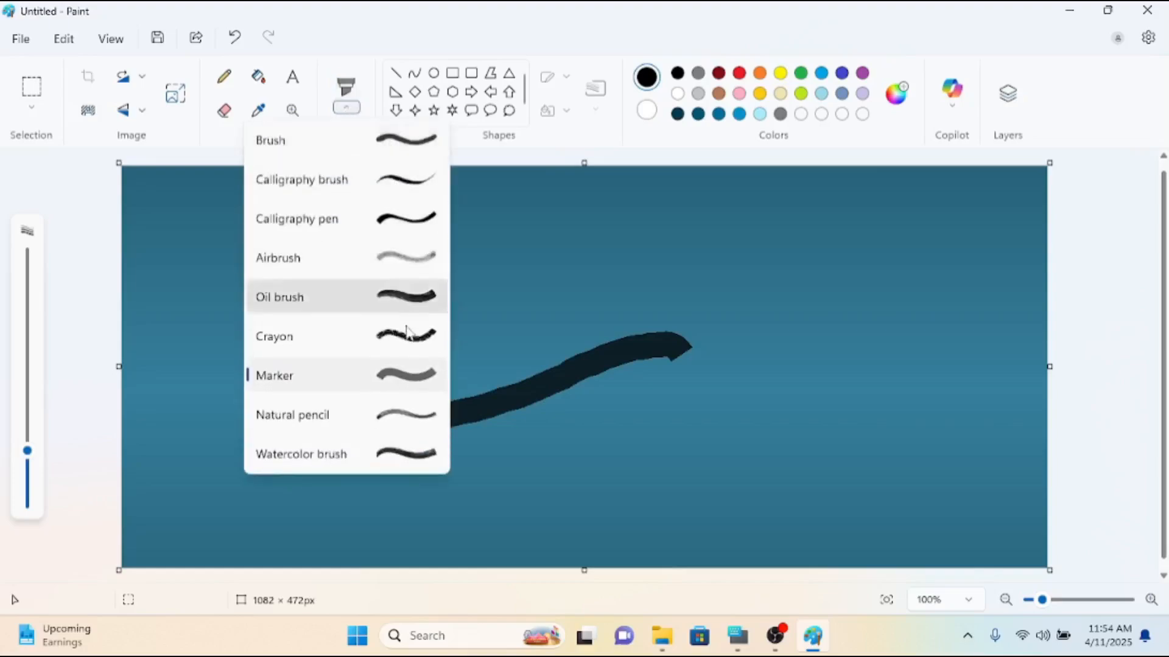
{"action": "left_click", "coordinate": [380, 426]}
{"action": "mouse_move", "coordinate": [379, 314]}
{"action": "left_mouse_down"}
{"action": "mouse_move", "coordinate": [658, 302]}
{"action": "mouse_move", "coordinate": [723, 367]}
{"action": "mouse_move", "coordinate": [788, 287]}
{"action": "mouse_move", "coordinate": [856, 399]}
{"action": "left_mouse_up"}
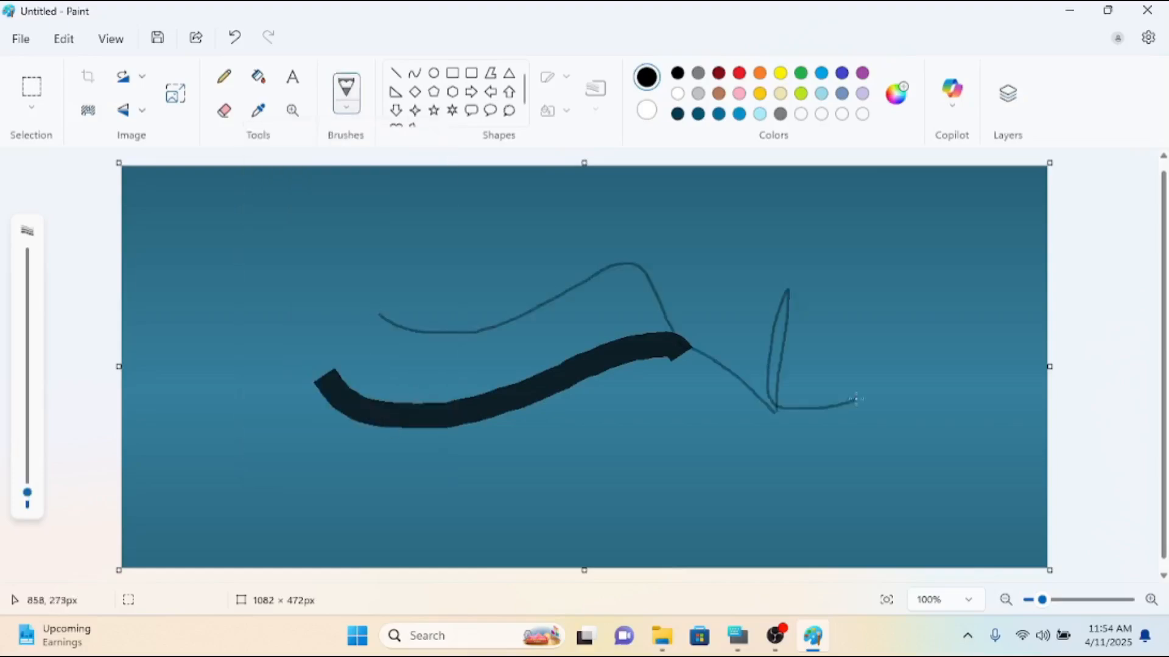
Try the Airbrush in black across the gradient, first at its thin size and again at 38 px.
{"action": "left_click", "coordinate": [341, 110]}
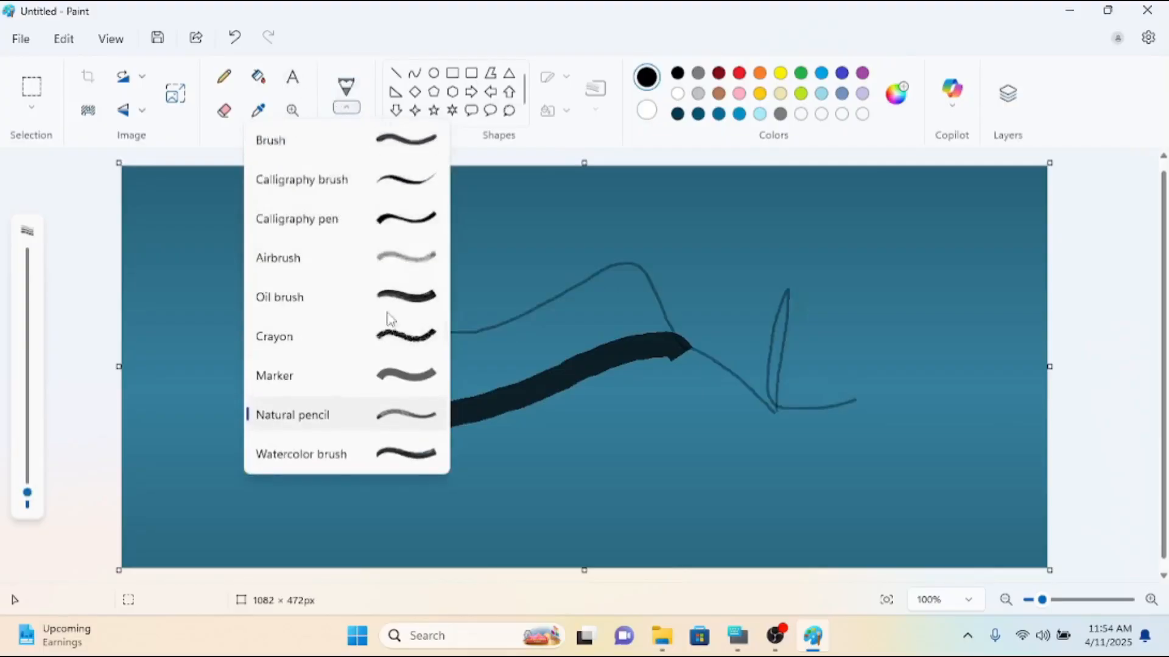
{"action": "left_click", "coordinate": [420, 258]}
{"action": "mouse_move", "coordinate": [396, 263]}
{"action": "left_mouse_down"}
{"action": "mouse_move", "coordinate": [427, 272]}
{"action": "mouse_move", "coordinate": [650, 238]}
{"action": "mouse_move", "coordinate": [842, 277]}
{"action": "mouse_move", "coordinate": [929, 364]}
{"action": "mouse_move", "coordinate": [895, 418]}
{"action": "mouse_move", "coordinate": [680, 437]}
{"action": "mouse_move", "coordinate": [768, 405]}
{"action": "left_mouse_up"}
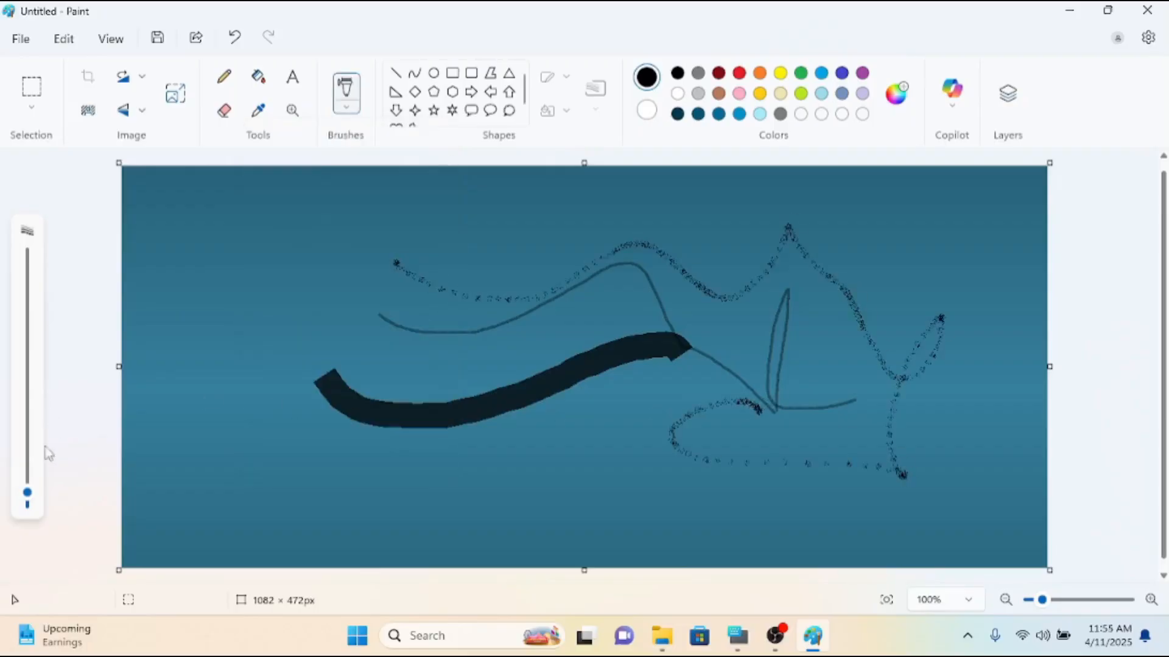
{"action": "left_click_drag", "start_coordinate": [27, 496], "coordinate": [27, 442]}
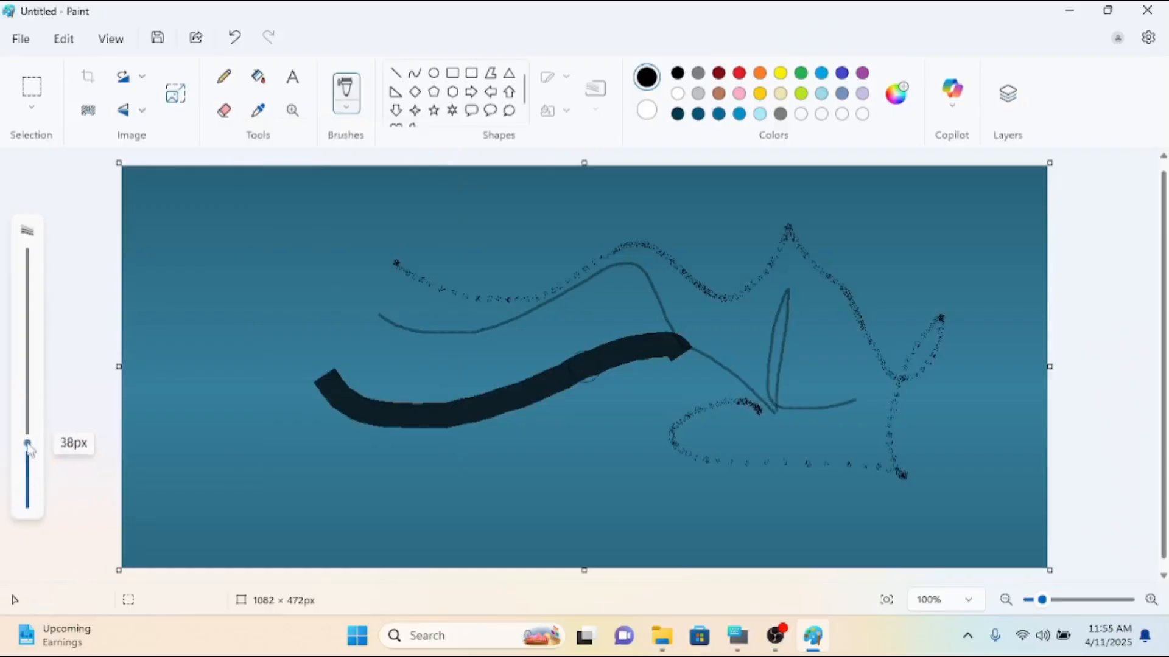
{"action": "mouse_move", "coordinate": [348, 309]}
{"action": "left_mouse_down"}
{"action": "mouse_move", "coordinate": [251, 420]}
{"action": "mouse_move", "coordinate": [242, 314]}
{"action": "mouse_move", "coordinate": [299, 289]}
{"action": "mouse_move", "coordinate": [354, 421]}
{"action": "mouse_move", "coordinate": [459, 522]}
{"action": "mouse_move", "coordinate": [547, 500]}
{"action": "mouse_move", "coordinate": [557, 417]}
{"action": "mouse_move", "coordinate": [694, 466]}
{"action": "mouse_move", "coordinate": [631, 523]}
{"action": "mouse_move", "coordinate": [681, 499]}
{"action": "left_mouse_up"}
Undo all the test brush strokes on the gradient.
{"action": "key", "text": "ctrl+z"}
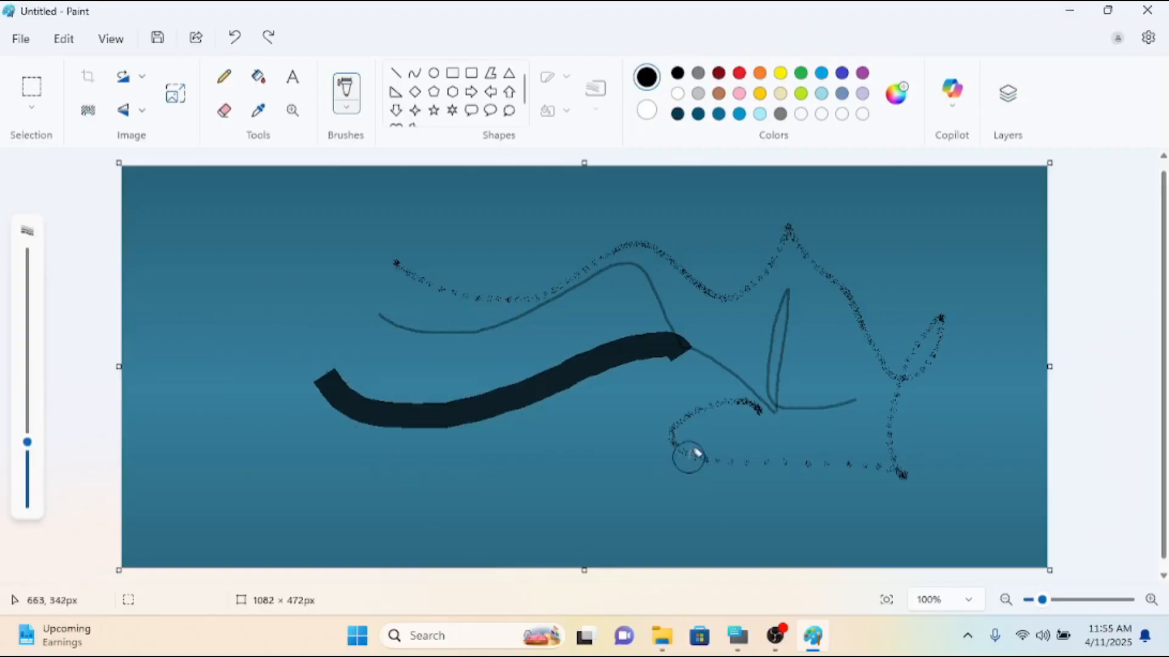
{"action": "key", "text": "ctrl+z"}
{"action": "key", "text": "ctrl+z"}
{"action": "key", "text": "ctrl+z"}
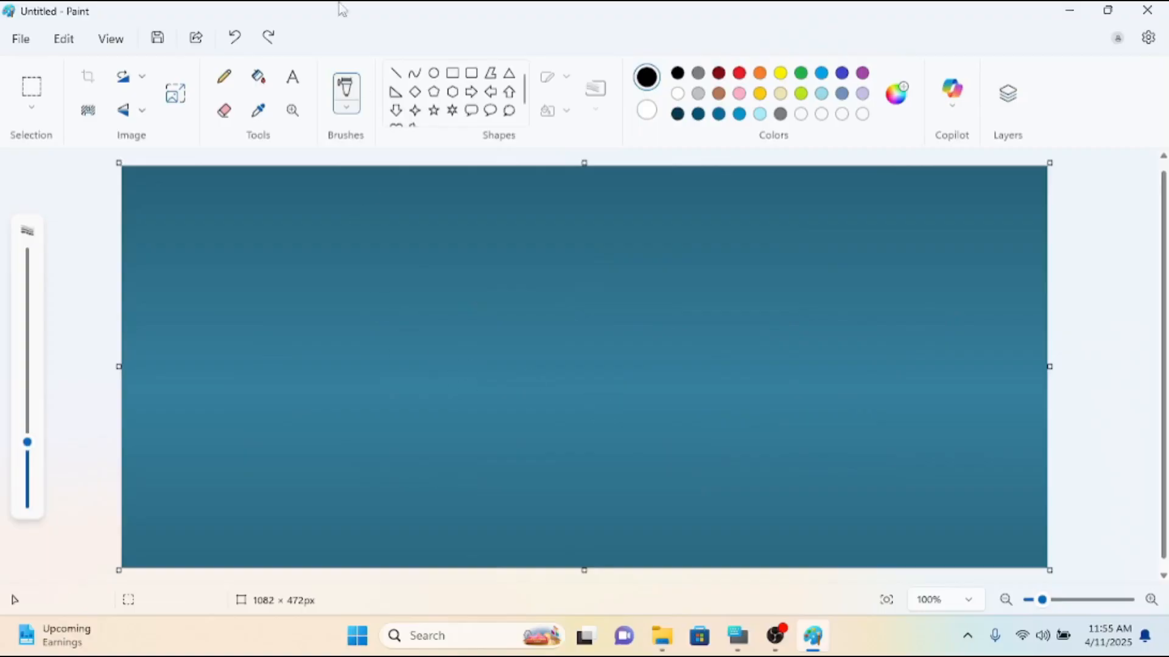
Try a short black Oil brush stroke at the gradient's lower edge.
{"action": "left_click", "coordinate": [346, 109]}
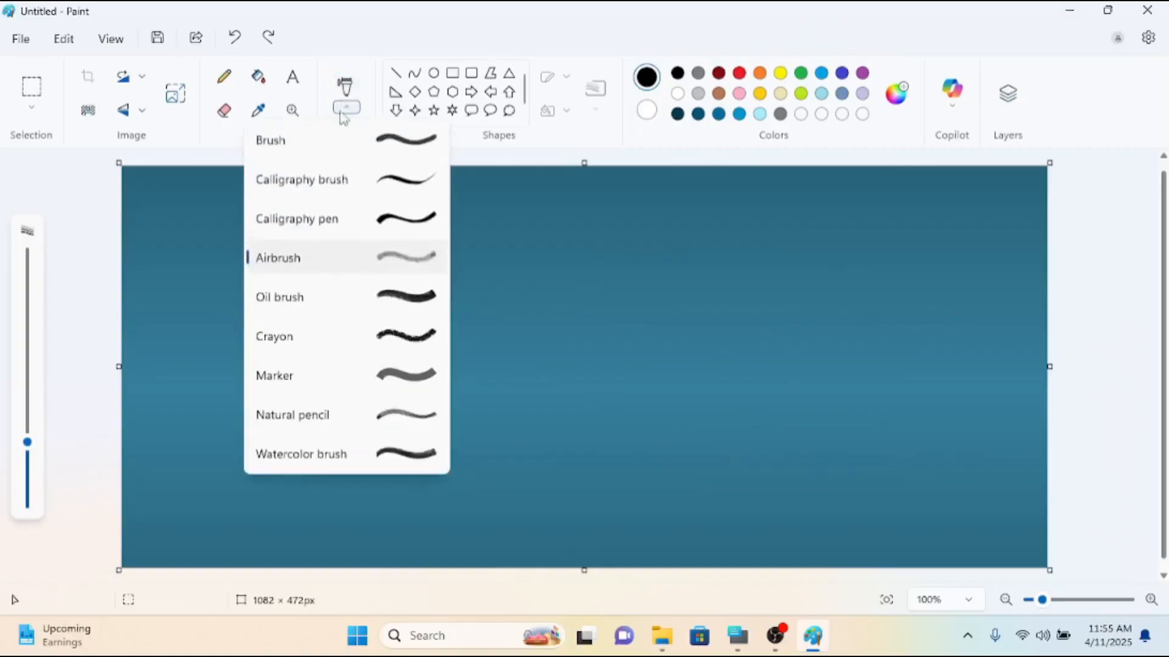
{"action": "left_click", "coordinate": [359, 171]}
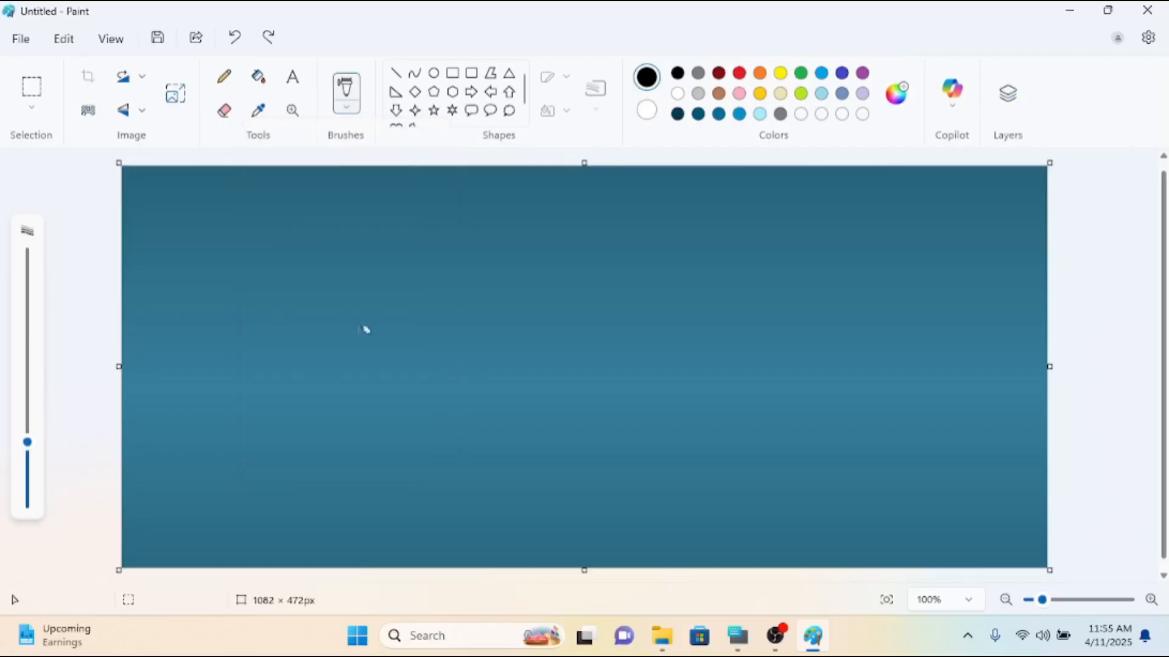
{"action": "left_click", "coordinate": [348, 109]}
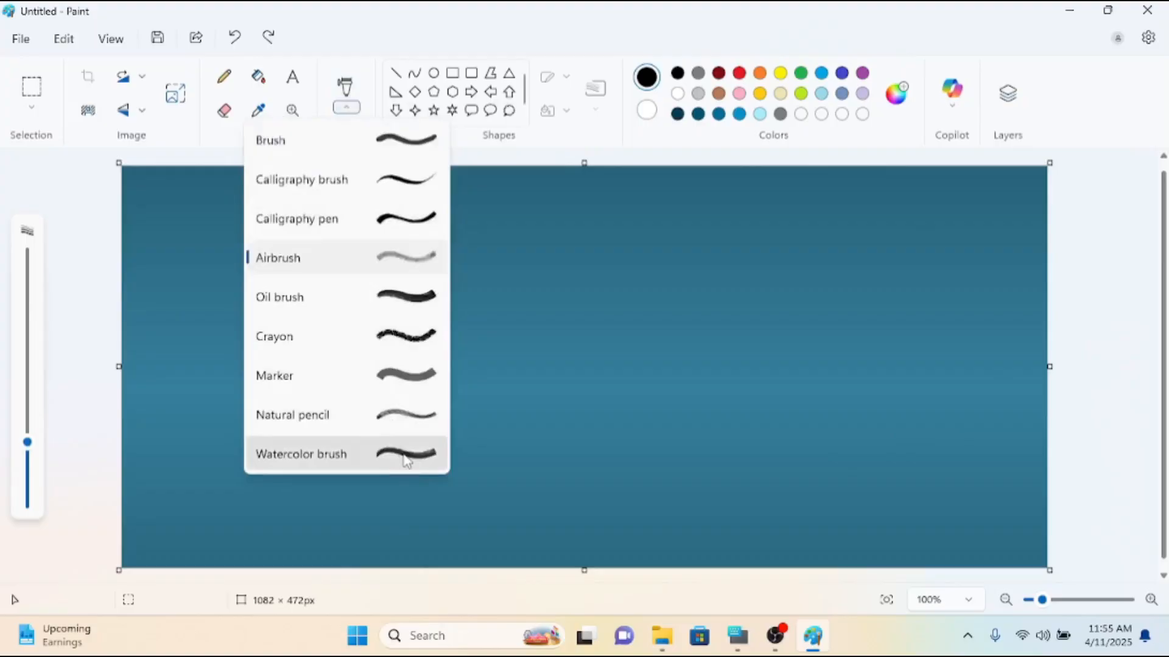
{"action": "left_click", "coordinate": [416, 309]}
{"action": "left_click_drag", "start_coordinate": [457, 557], "coordinate": [551, 534]}
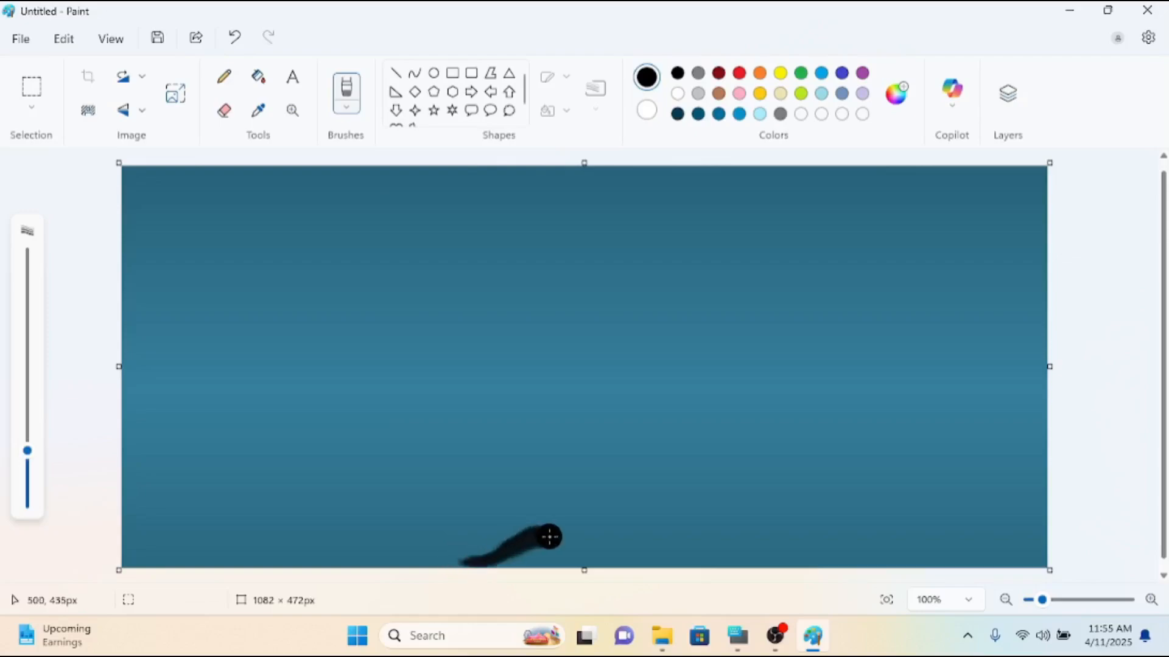
Undo the Oil brush stroke and use the black Marker to outline a rising slope from the canvas's lower edge to its right edge.
{"action": "left_click", "coordinate": [358, 113]}
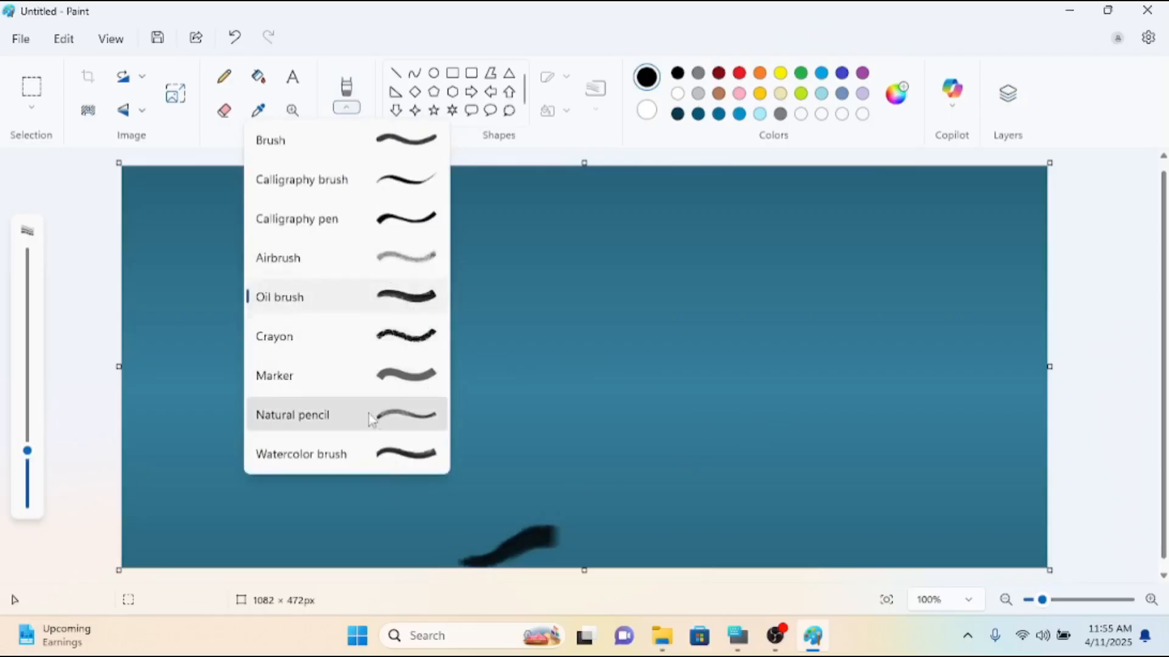
{"action": "left_click", "coordinate": [401, 387]}
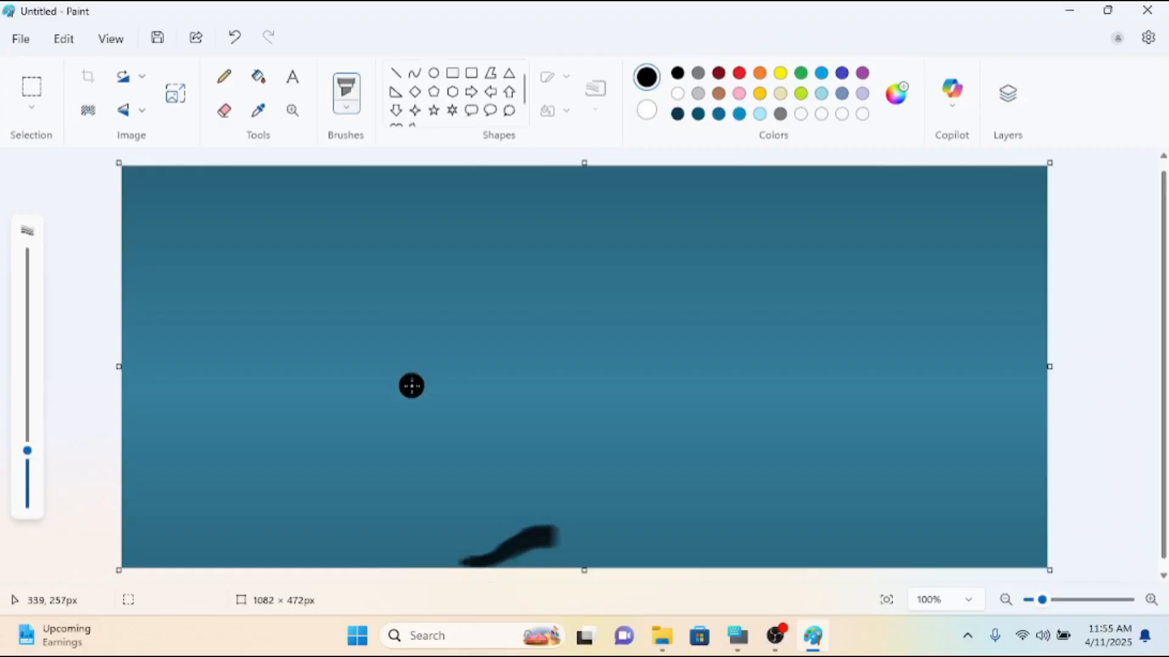
{"action": "key", "text": "ctrl+z"}
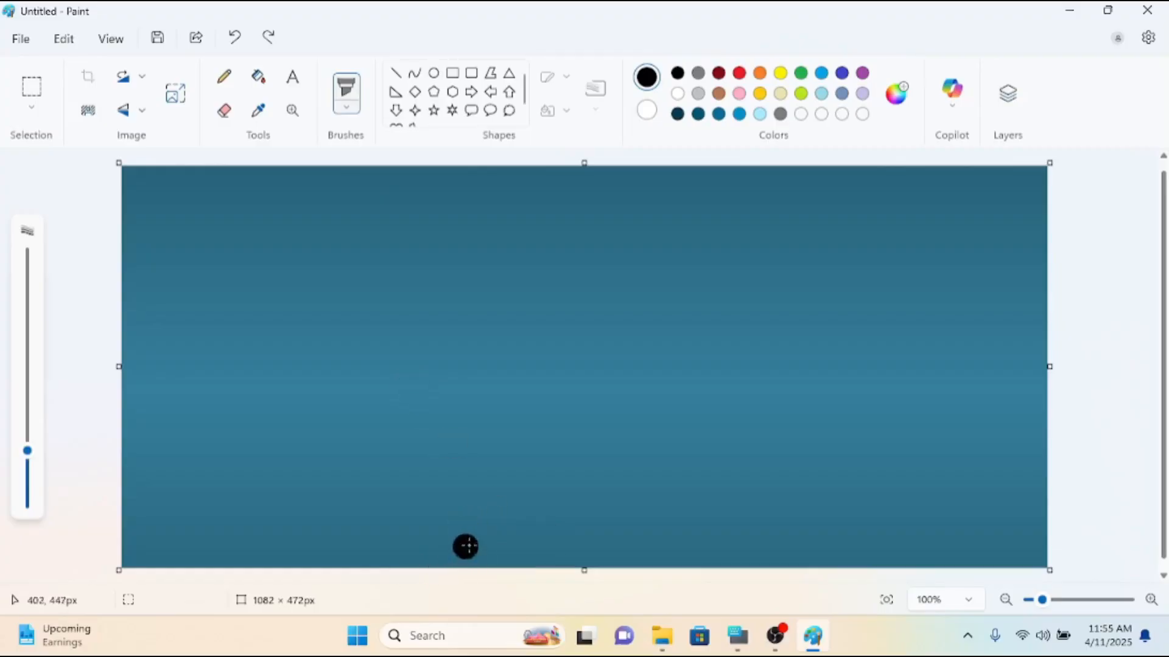
{"action": "mouse_move", "coordinate": [429, 561]}
{"action": "left_mouse_down"}
{"action": "mouse_move", "coordinate": [696, 452]}
{"action": "mouse_move", "coordinate": [735, 448]}
{"action": "mouse_move", "coordinate": [1036, 339]}
{"action": "mouse_move", "coordinate": [1012, 363]}
{"action": "mouse_move", "coordinate": [1041, 327]}
{"action": "left_mouse_up"}
{"action": "left_click_drag", "start_coordinate": [418, 562], "coordinate": [432, 563]}
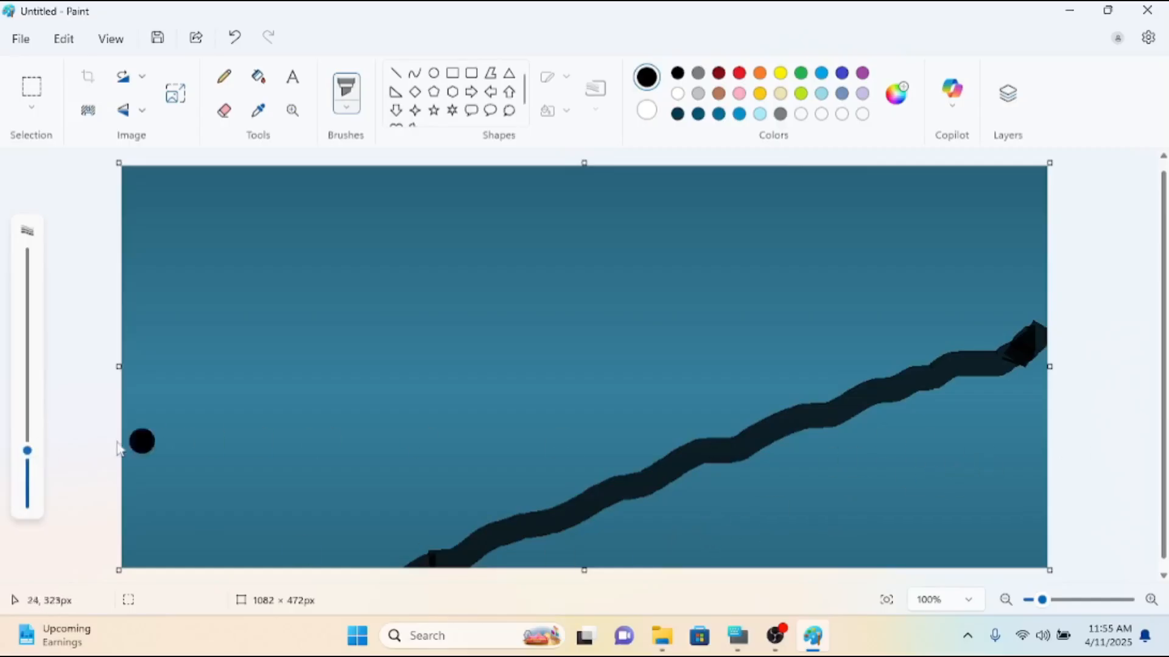
Enlarge the Marker considerably and fill the area beneath the slope outline with black.
{"action": "left_click_drag", "start_coordinate": [26, 451], "coordinate": [27, 350]}
{"action": "mouse_move", "coordinate": [793, 503]}
{"action": "left_mouse_down"}
{"action": "mouse_move", "coordinate": [934, 457]}
{"action": "mouse_move", "coordinate": [882, 461]}
{"action": "mouse_move", "coordinate": [1058, 386]}
{"action": "mouse_move", "coordinate": [1058, 367]}
{"action": "mouse_move", "coordinate": [1067, 436]}
{"action": "mouse_move", "coordinate": [1051, 530]}
{"action": "mouse_move", "coordinate": [902, 533]}
{"action": "mouse_move", "coordinate": [808, 560]}
{"action": "mouse_move", "coordinate": [988, 535]}
{"action": "mouse_move", "coordinate": [811, 542]}
{"action": "mouse_move", "coordinate": [510, 599]}
{"action": "mouse_move", "coordinate": [602, 578]}
{"action": "mouse_move", "coordinate": [629, 559]}
{"action": "mouse_move", "coordinate": [507, 606]}
{"action": "left_mouse_up"}
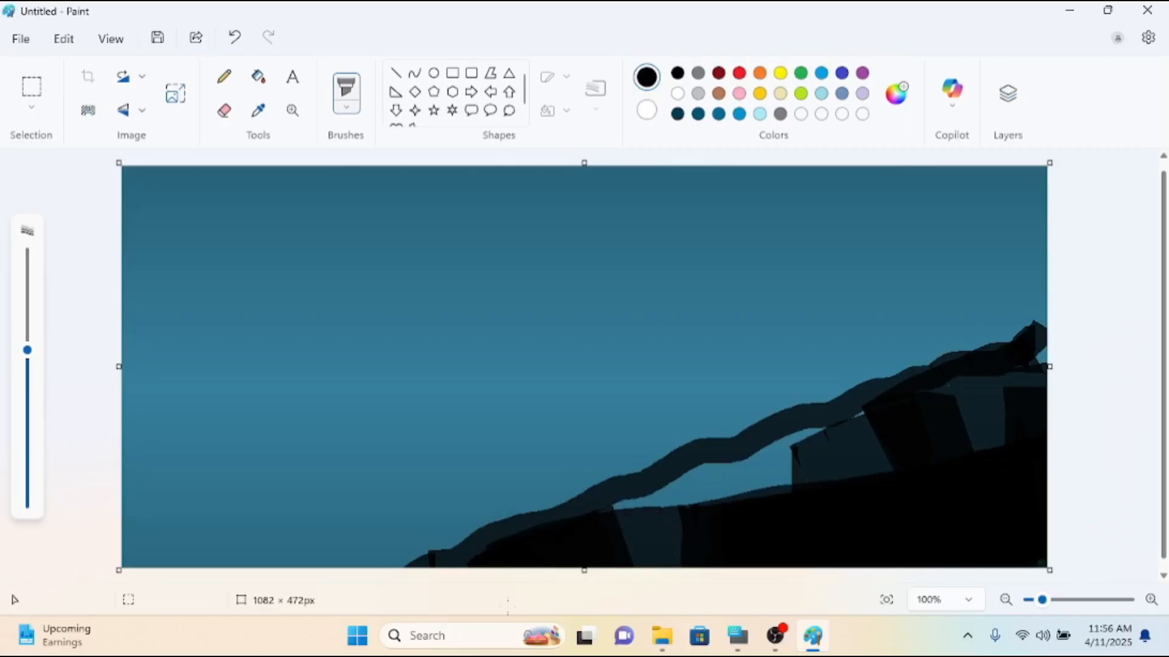
{"action": "mouse_move", "coordinate": [612, 569]}
{"action": "left_mouse_down"}
{"action": "mouse_move", "coordinate": [658, 546]}
{"action": "mouse_move", "coordinate": [862, 447]}
{"action": "mouse_move", "coordinate": [725, 506]}
{"action": "mouse_move", "coordinate": [727, 521]}
{"action": "mouse_move", "coordinate": [850, 465]}
{"action": "mouse_move", "coordinate": [831, 462]}
{"action": "mouse_move", "coordinate": [1031, 430]}
{"action": "mouse_move", "coordinate": [954, 434]}
{"action": "mouse_move", "coordinate": [1010, 416]}
{"action": "mouse_move", "coordinate": [1044, 382]}
{"action": "mouse_move", "coordinate": [926, 441]}
{"action": "mouse_move", "coordinate": [715, 505]}
{"action": "left_mouse_up"}
{"action": "left_click_drag", "start_coordinate": [1018, 413], "coordinate": [1042, 393]}
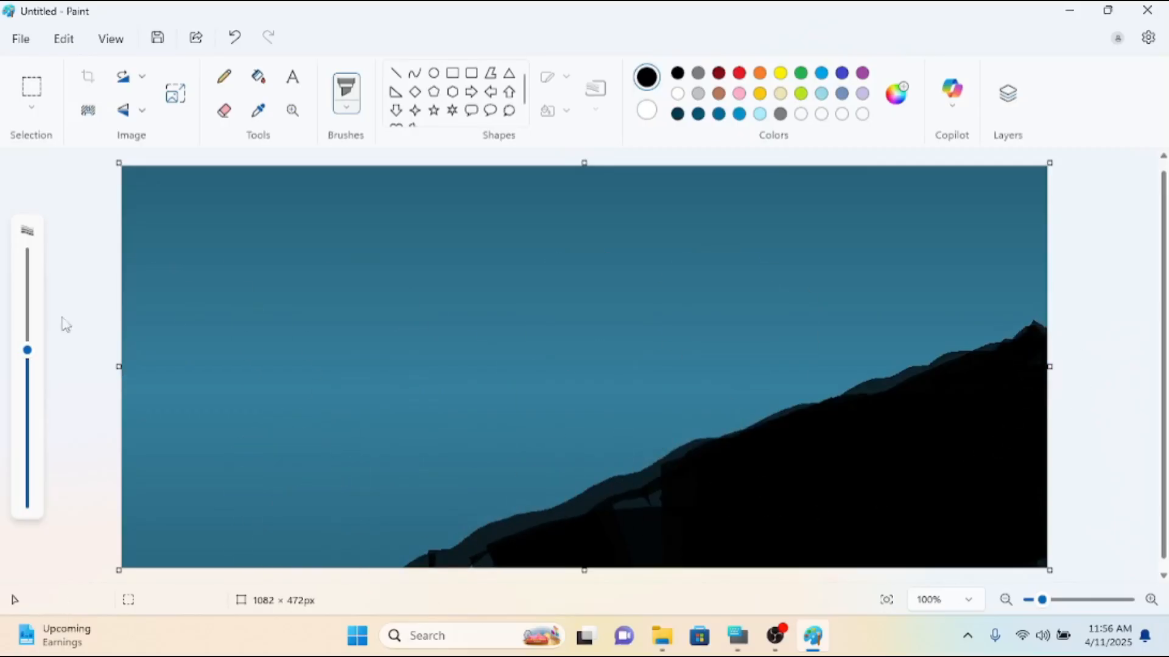
Reduce the Marker size, switch to indigo, and draw a wavy waterline from the canvas's left edge to the black slope.
{"action": "left_click_drag", "start_coordinate": [31, 357], "coordinate": [27, 479]}
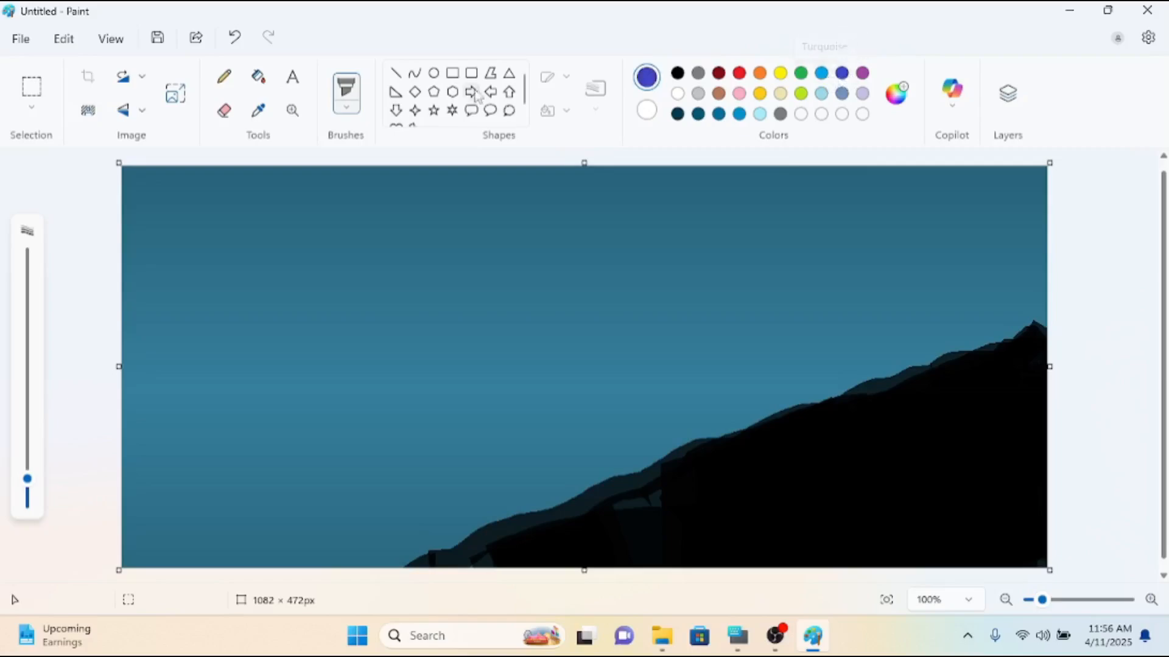
{"action": "left_click", "coordinate": [347, 110]}
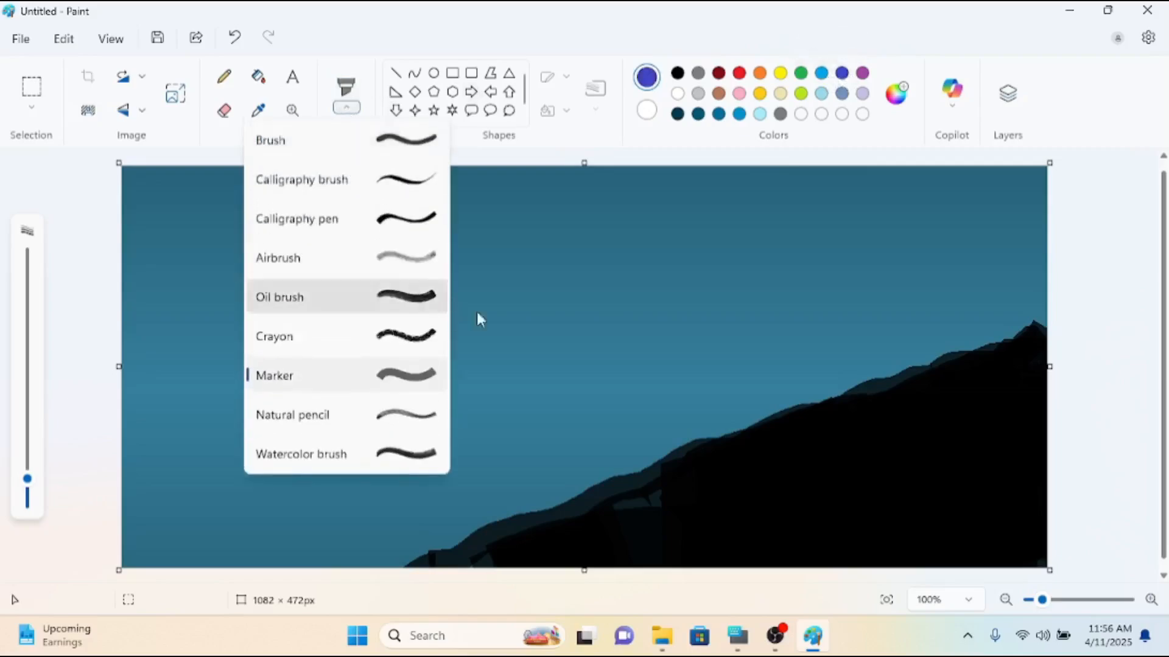
{"action": "left_click", "coordinate": [505, 315]}
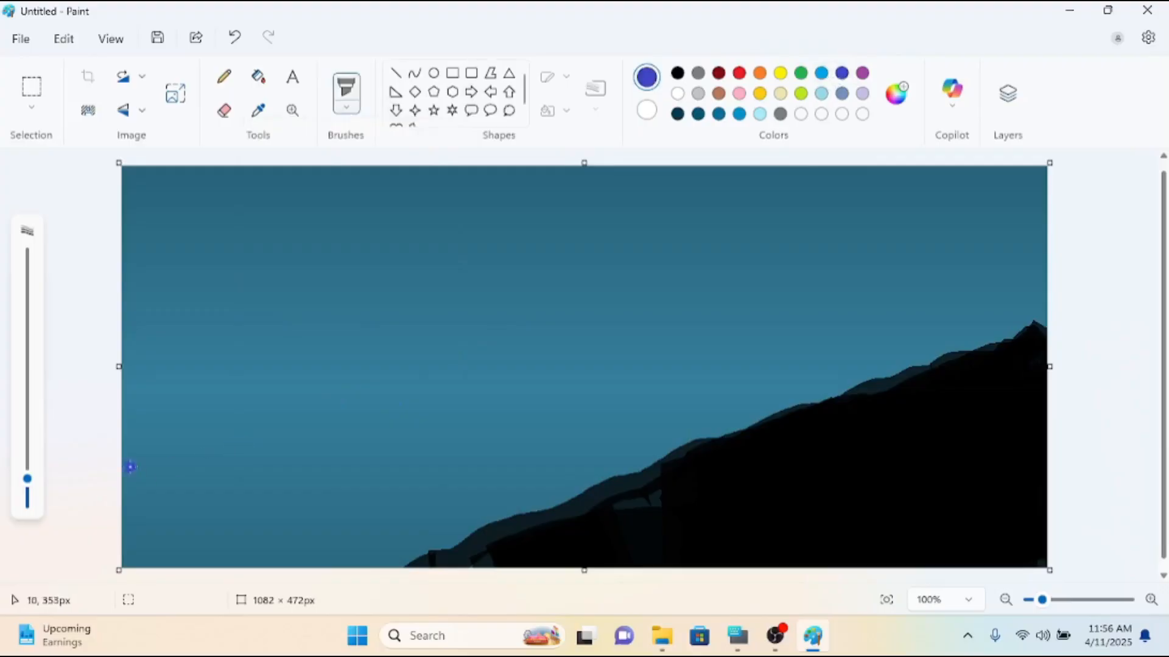
{"action": "mouse_move", "coordinate": [156, 463]}
{"action": "left_mouse_down"}
{"action": "mouse_move", "coordinate": [237, 499]}
{"action": "mouse_move", "coordinate": [296, 484]}
{"action": "mouse_move", "coordinate": [525, 476]}
{"action": "left_mouse_up"}
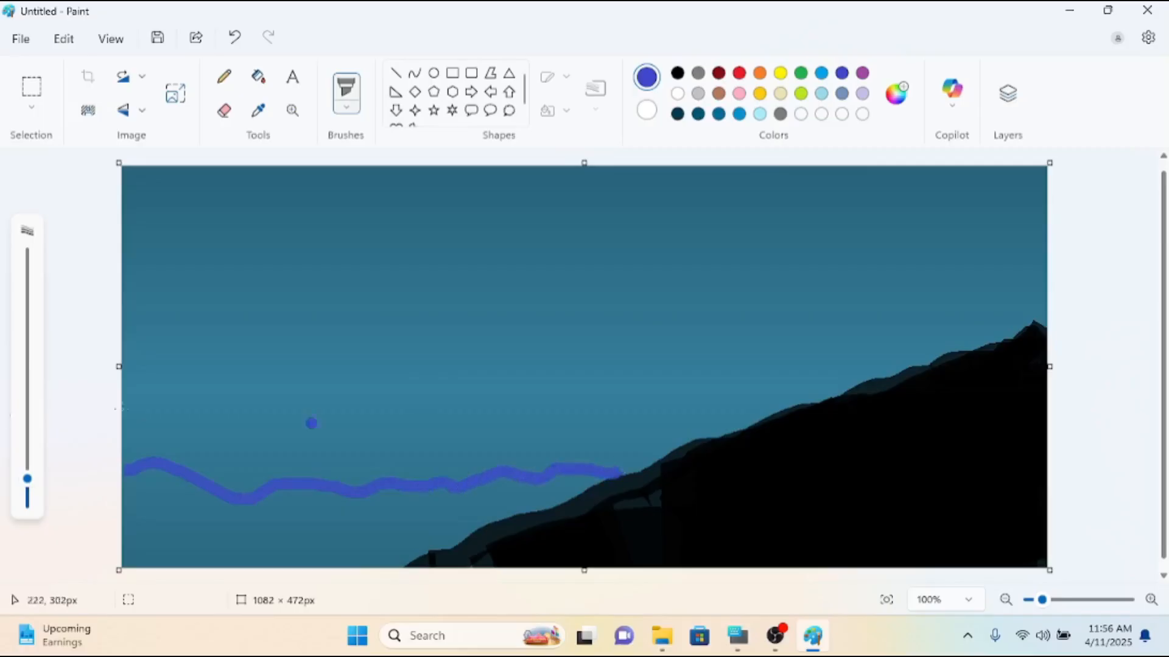
Enlarge the Marker and fill the area beneath the wavy waterline with indigo, from the canvas's left edge towards the black slope.
{"action": "left_click_drag", "start_coordinate": [27, 483], "coordinate": [27, 398]}
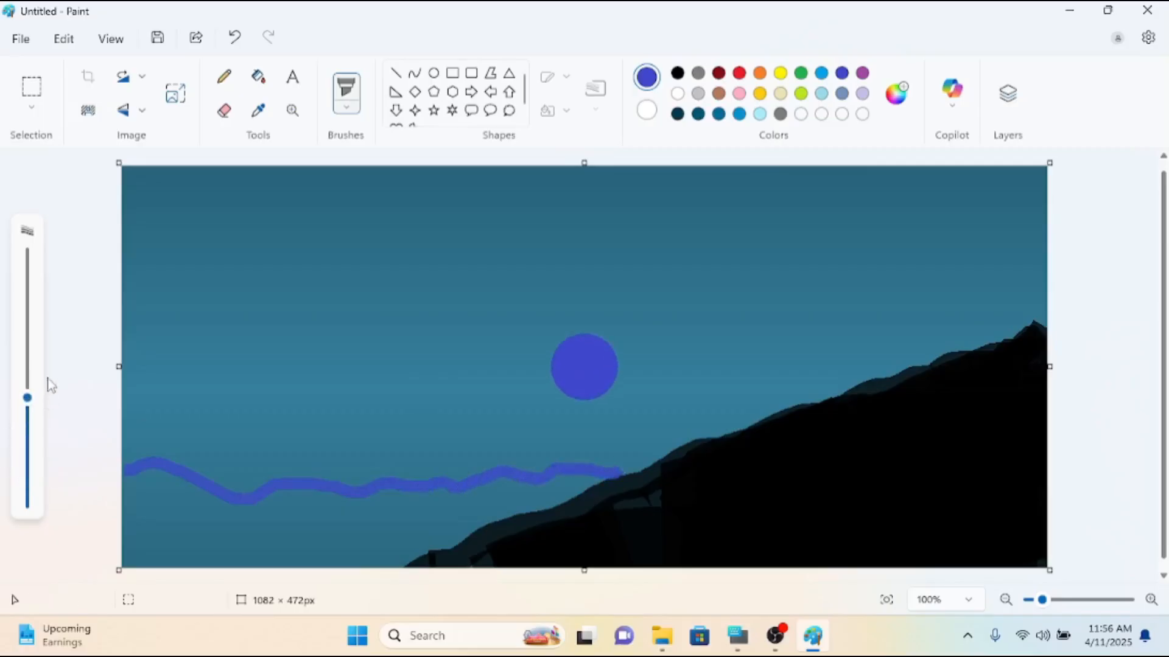
{"action": "mouse_move", "coordinate": [138, 475]}
{"action": "left_mouse_down"}
{"action": "mouse_move", "coordinate": [402, 482]}
{"action": "mouse_move", "coordinate": [572, 465]}
{"action": "mouse_move", "coordinate": [463, 469]}
{"action": "left_mouse_up"}
{"action": "mouse_move", "coordinate": [212, 478]}
{"action": "left_mouse_down"}
{"action": "mouse_move", "coordinate": [135, 467]}
{"action": "mouse_move", "coordinate": [124, 547]}
{"action": "mouse_move", "coordinate": [188, 552]}
{"action": "mouse_move", "coordinate": [139, 546]}
{"action": "mouse_move", "coordinate": [202, 526]}
{"action": "mouse_move", "coordinate": [328, 522]}
{"action": "mouse_move", "coordinate": [389, 539]}
{"action": "left_mouse_up"}
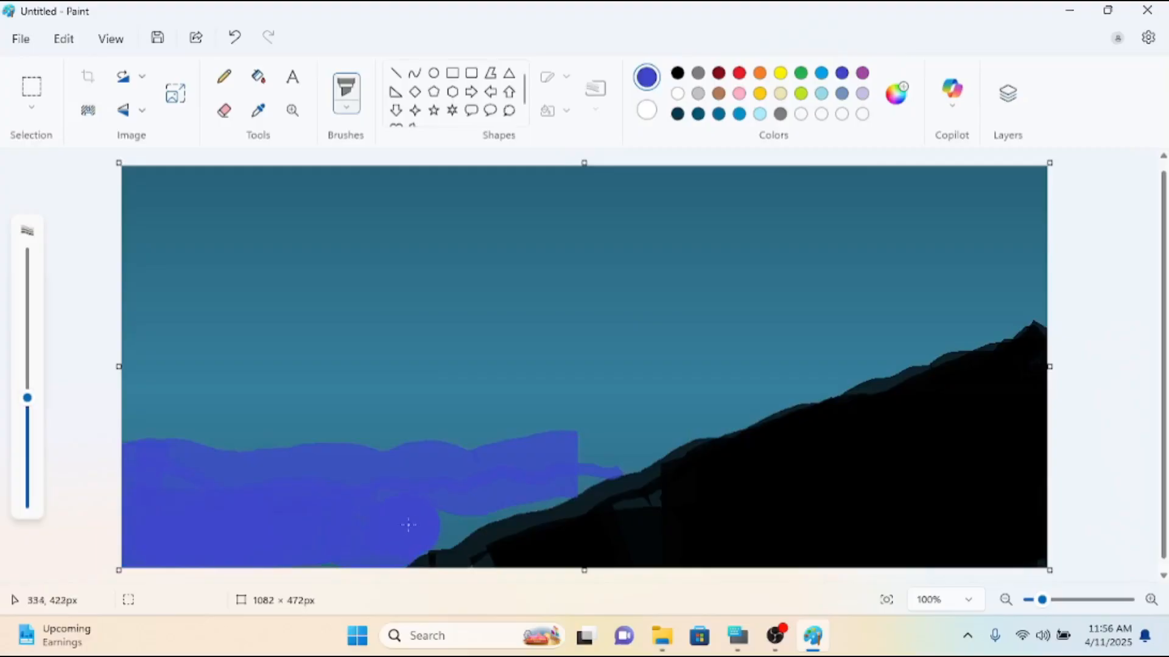
{"action": "left_click_drag", "start_coordinate": [409, 525], "coordinate": [430, 524]}
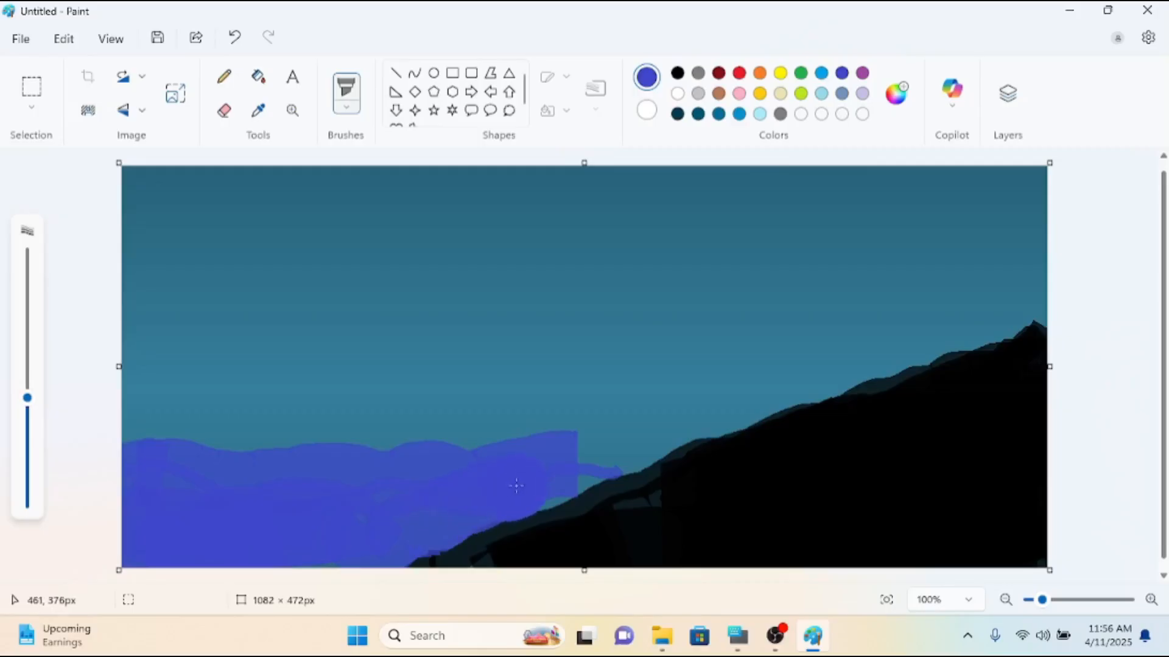
{"action": "left_click_drag", "start_coordinate": [549, 474], "coordinate": [634, 433]}
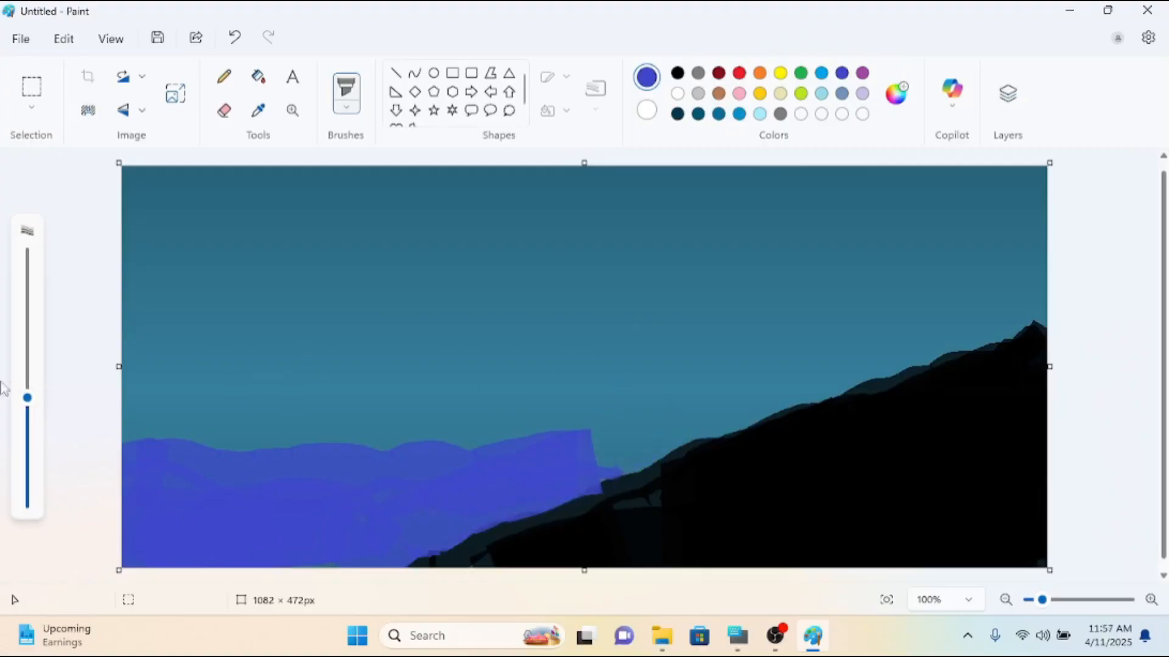
Reduce the Marker size and fill the remaining gap between the water and the black slope with indigo.
{"action": "left_click_drag", "start_coordinate": [27, 398], "coordinate": [27, 501]}
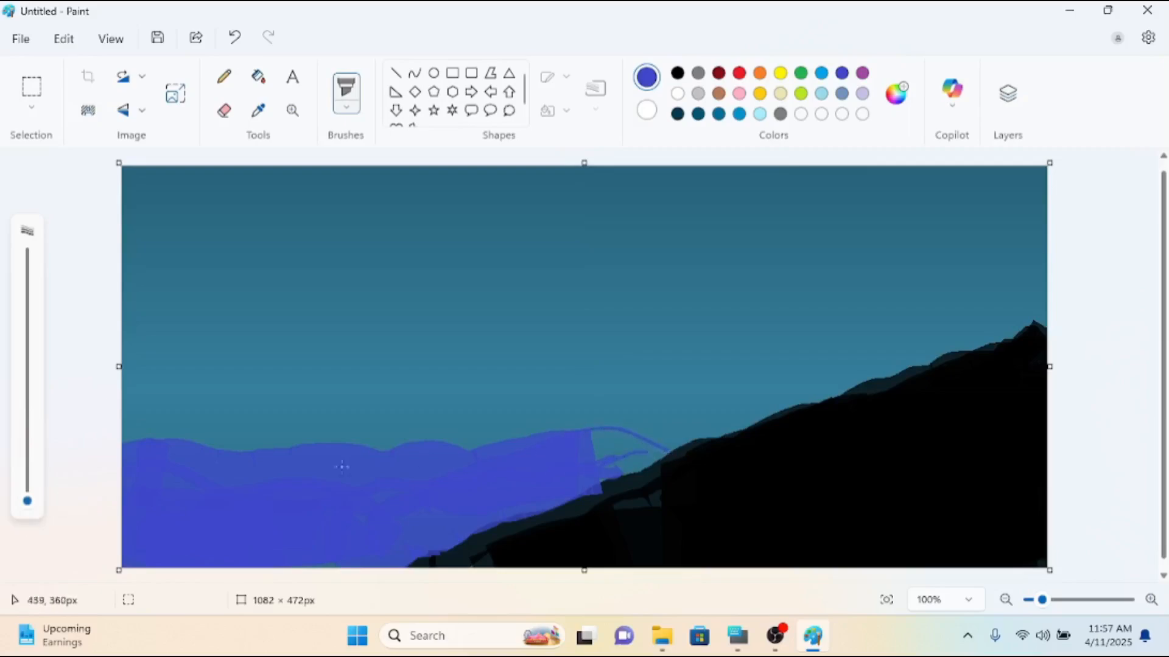
{"action": "left_click_drag", "start_coordinate": [20, 502], "coordinate": [27, 474]}
{"action": "left_click_drag", "start_coordinate": [548, 454], "coordinate": [583, 452]}
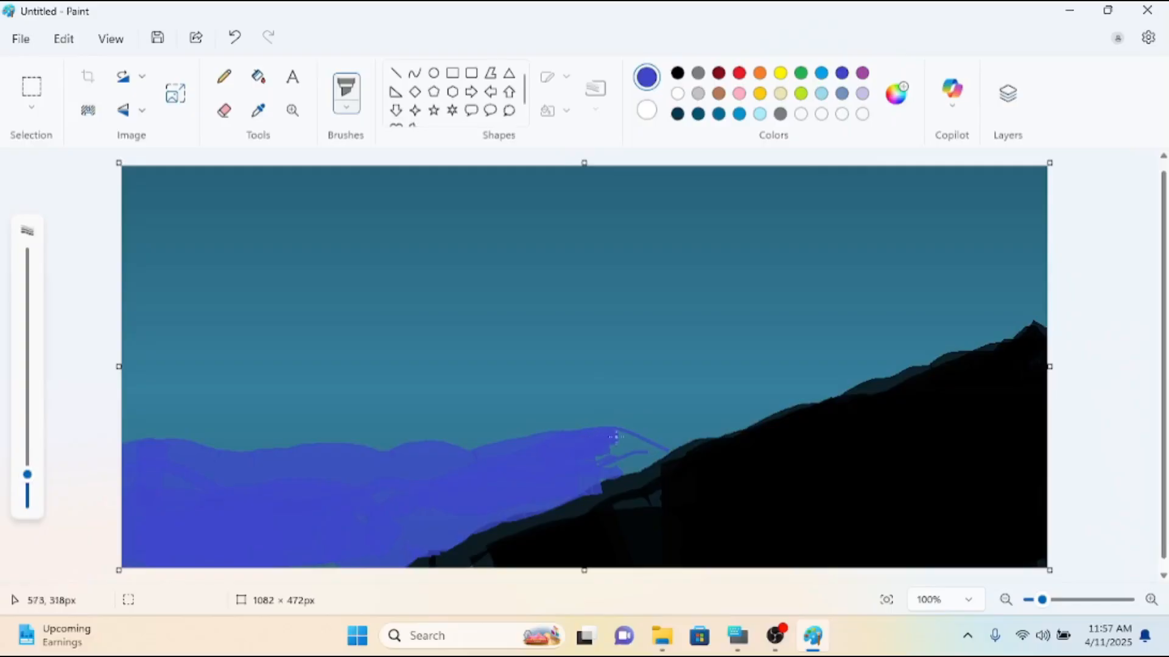
{"action": "left_click_drag", "start_coordinate": [648, 449], "coordinate": [605, 462]}
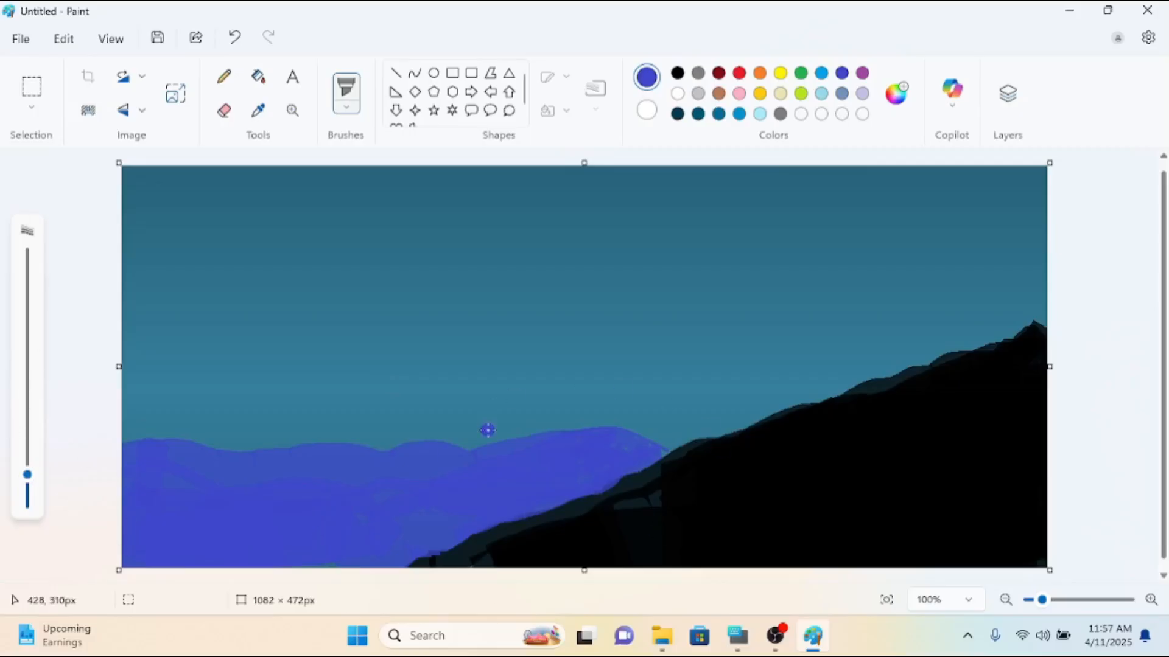
Paint a white foam line along the top of the water and overlay it with a light turquoise stroke.
{"action": "left_click", "coordinate": [677, 93]}
{"action": "mouse_move", "coordinate": [127, 446]}
{"action": "left_mouse_down"}
{"action": "mouse_move", "coordinate": [360, 451]}
{"action": "mouse_move", "coordinate": [602, 428]}
{"action": "mouse_move", "coordinate": [662, 448]}
{"action": "left_mouse_up"}
{"action": "left_click", "coordinate": [759, 114]}
{"action": "mouse_move", "coordinate": [124, 457]}
{"action": "left_mouse_down"}
{"action": "mouse_move", "coordinate": [474, 453]}
{"action": "mouse_move", "coordinate": [581, 440]}
{"action": "mouse_move", "coordinate": [649, 449]}
{"action": "mouse_move", "coordinate": [600, 439]}
{"action": "left_mouse_up"}
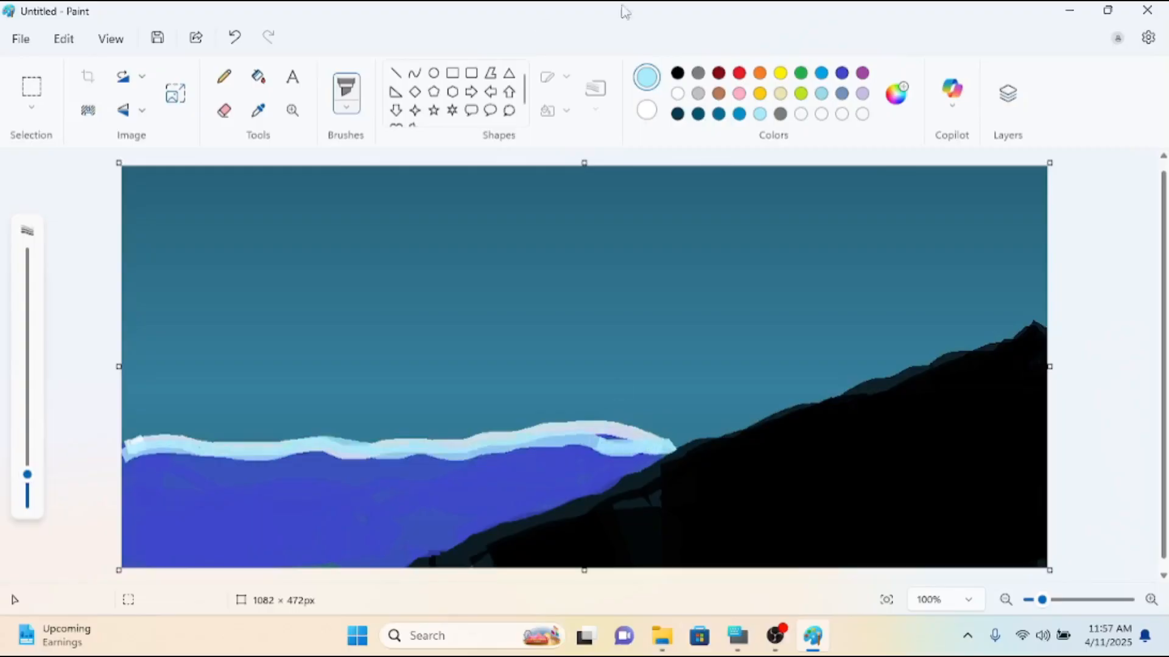
Dab indigo over the foam's left end and paint a dark blue band along the foam's lower edge.
{"action": "left_click", "coordinate": [841, 73]}
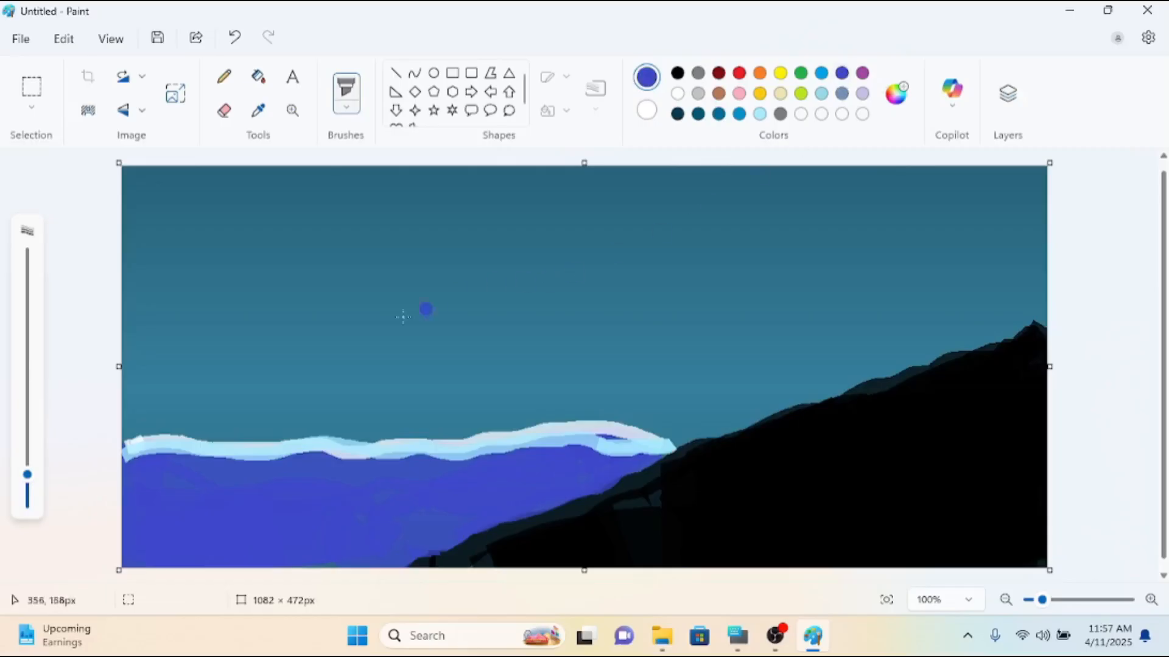
{"action": "left_click_drag", "start_coordinate": [127, 453], "coordinate": [163, 443]}
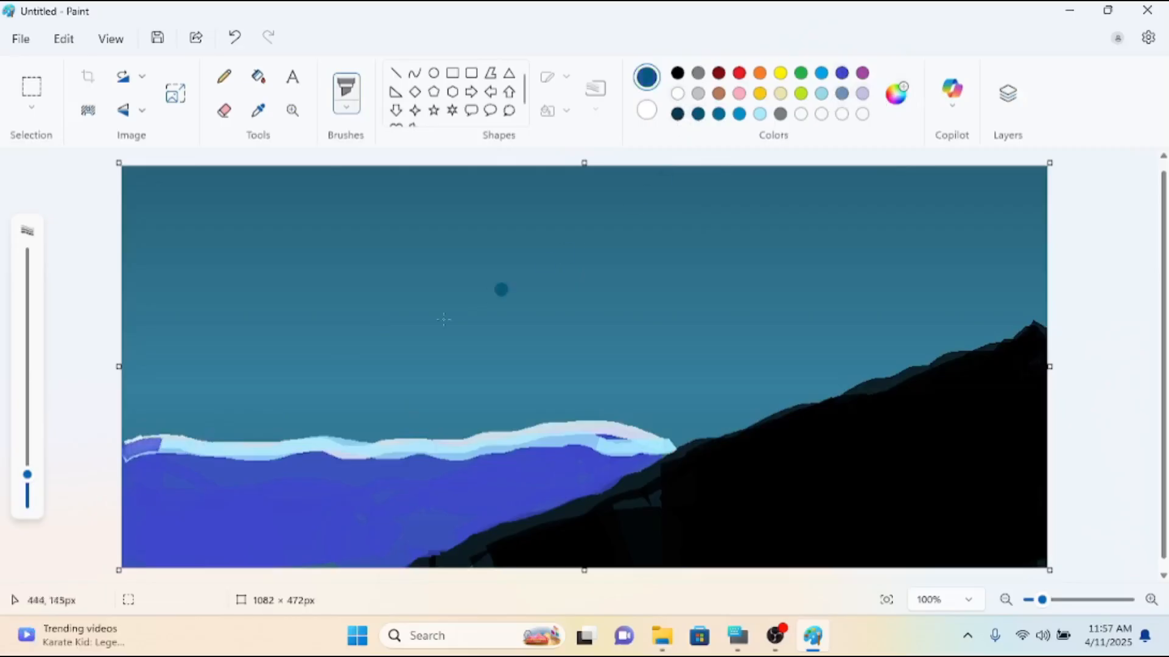
{"action": "mouse_move", "coordinate": [125, 455]}
{"action": "left_mouse_down"}
{"action": "mouse_move", "coordinate": [393, 465]}
{"action": "mouse_move", "coordinate": [581, 447]}
{"action": "mouse_move", "coordinate": [645, 458]}
{"action": "left_mouse_up"}
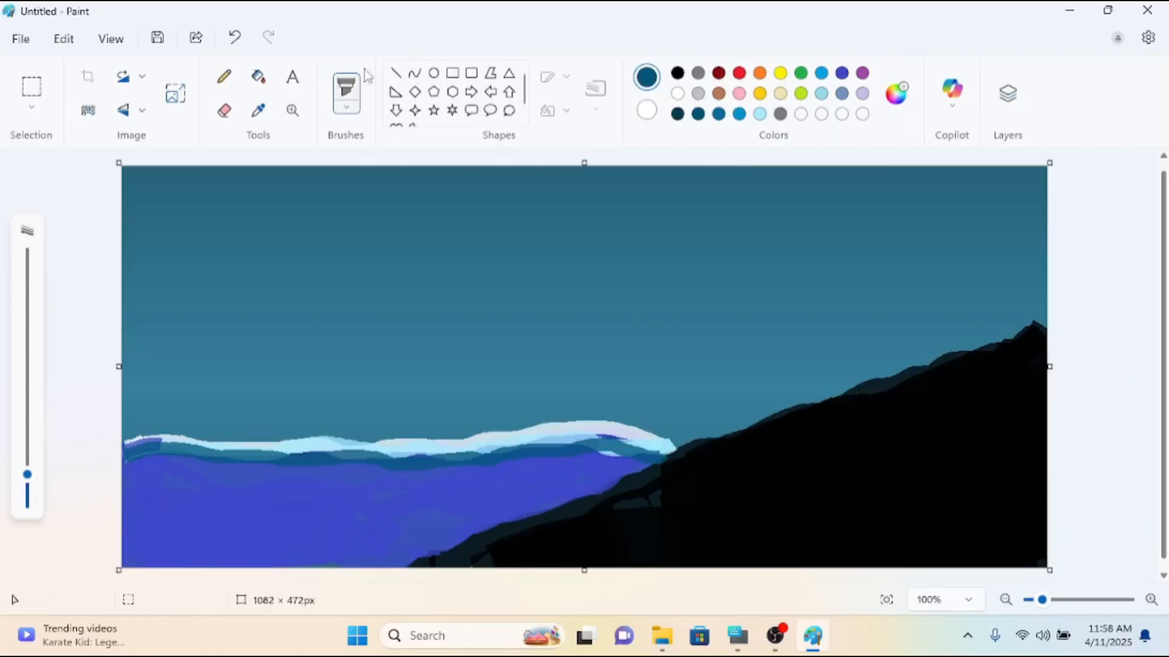
Draw a white circle outline about 129 × 136 px in the sky and try to fill its interior with white.
{"action": "left_click", "coordinate": [434, 73]}
{"action": "left_click", "coordinate": [677, 93]}
{"action": "left_click_drag", "start_coordinate": [383, 177], "coordinate": [495, 295]}
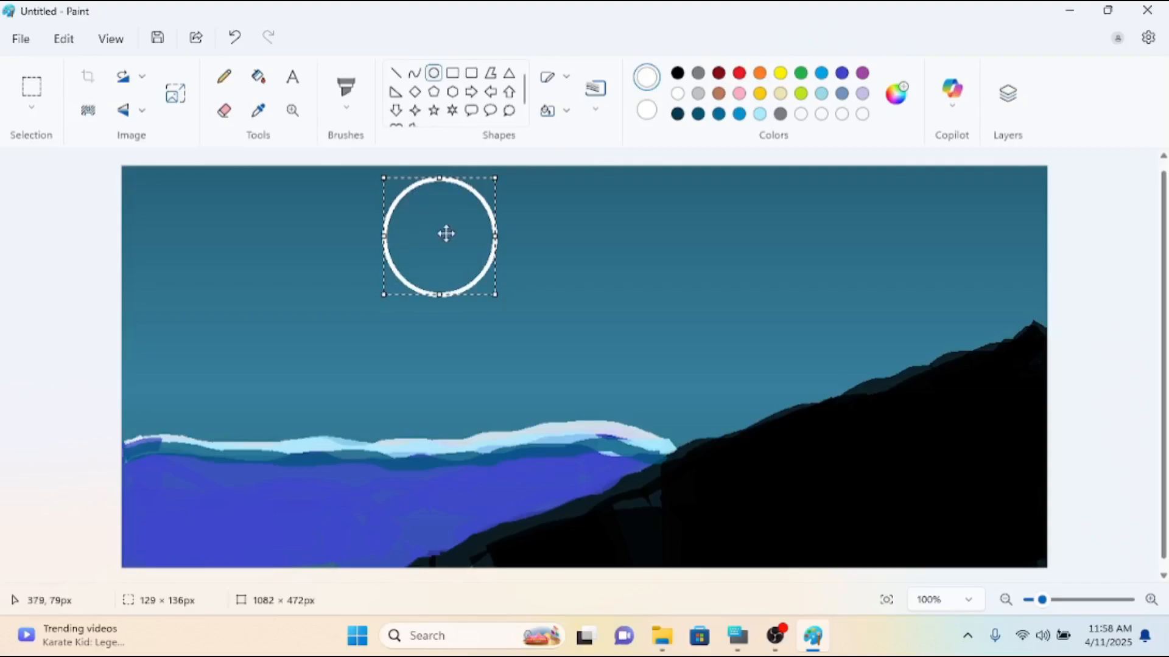
{"action": "left_click", "coordinate": [258, 76]}
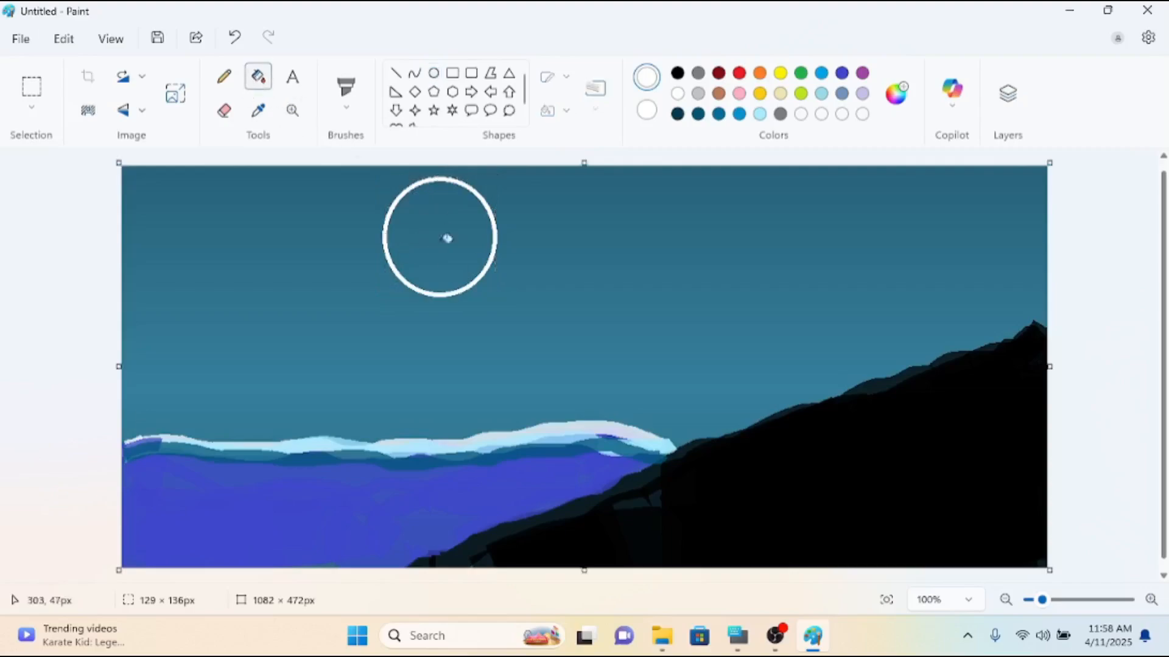
{"action": "left_click", "coordinate": [433, 242]}
{"action": "left_click", "coordinate": [456, 225]}
{"action": "left_click", "coordinate": [456, 210]}
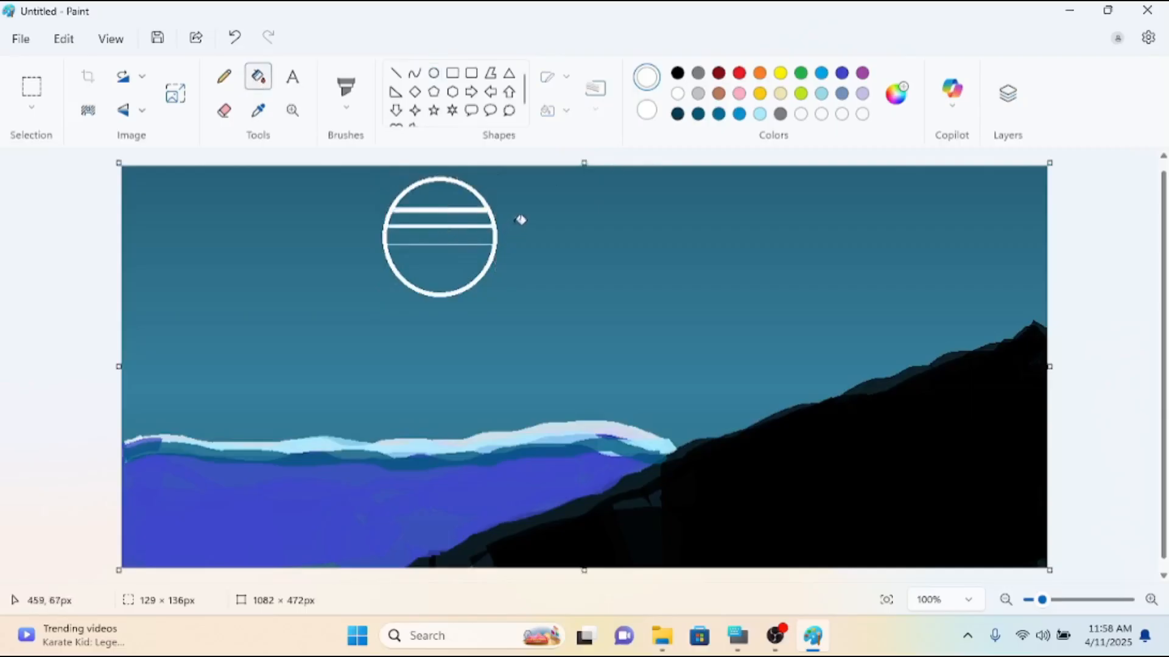
Undo the white fills and the circle outline.
{"action": "key", "text": "ctrl+z"}
{"action": "key", "text": "ctrl+z"}
{"action": "key", "text": "ctrl+z"}
{"action": "key", "text": "ctrl+z"}
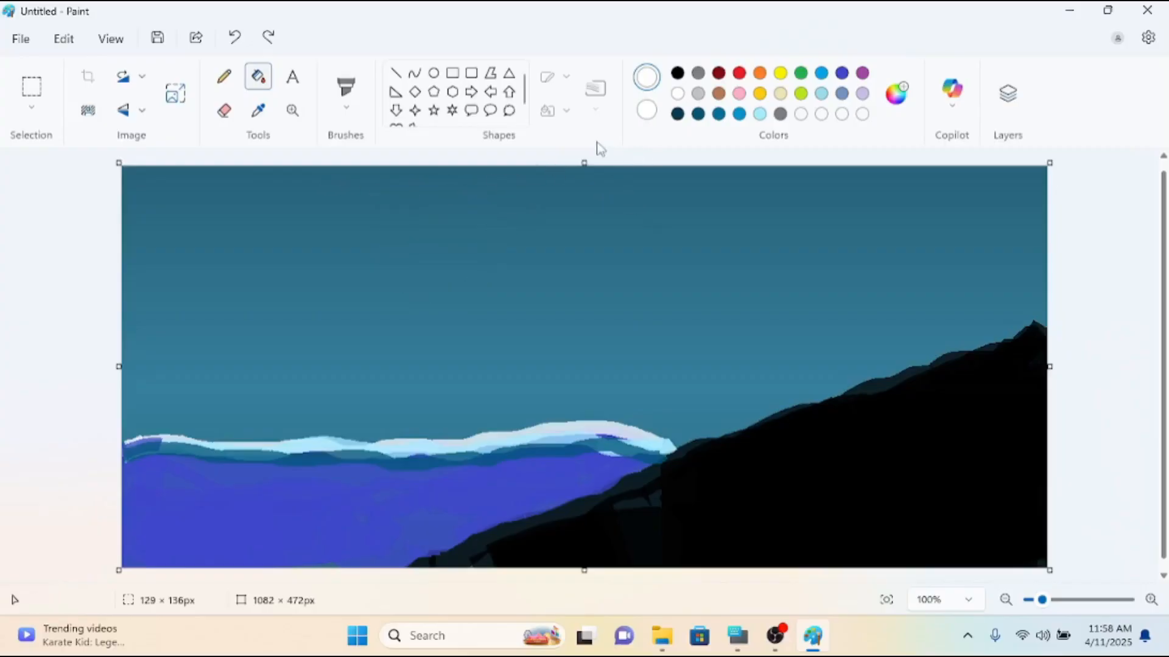
{"action": "left_click", "coordinate": [649, 112]}
{"action": "left_click", "coordinate": [650, 78]}
{"action": "left_click", "coordinate": [652, 113]}
{"action": "left_click", "coordinate": [646, 78]}
Draw a white circle about 161 × 168 px with solid fill as the moon and place it above the left part of the water.
{"action": "left_click", "coordinate": [433, 73]}
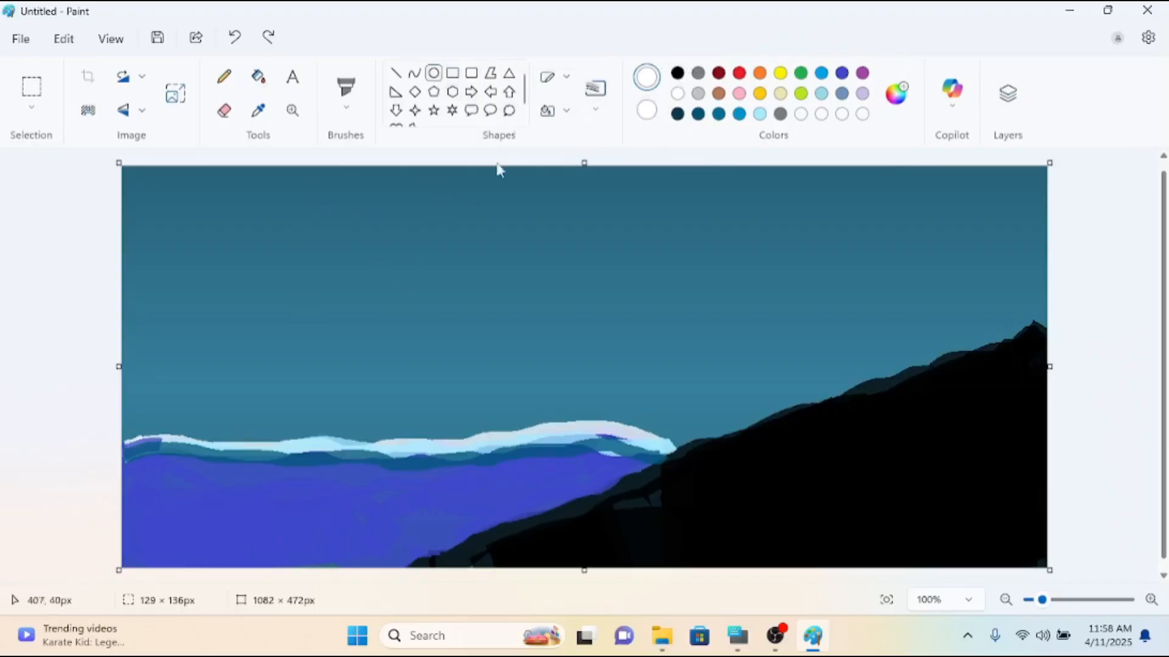
{"action": "left_click", "coordinate": [566, 79]}
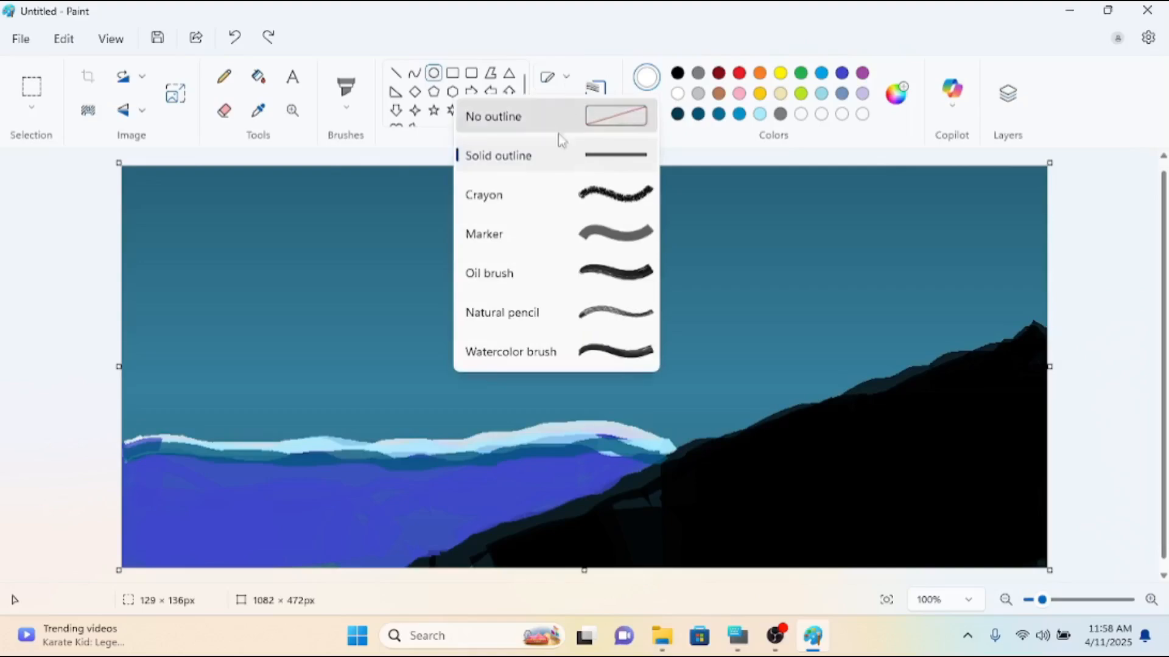
{"action": "left_click", "coordinate": [625, 174]}
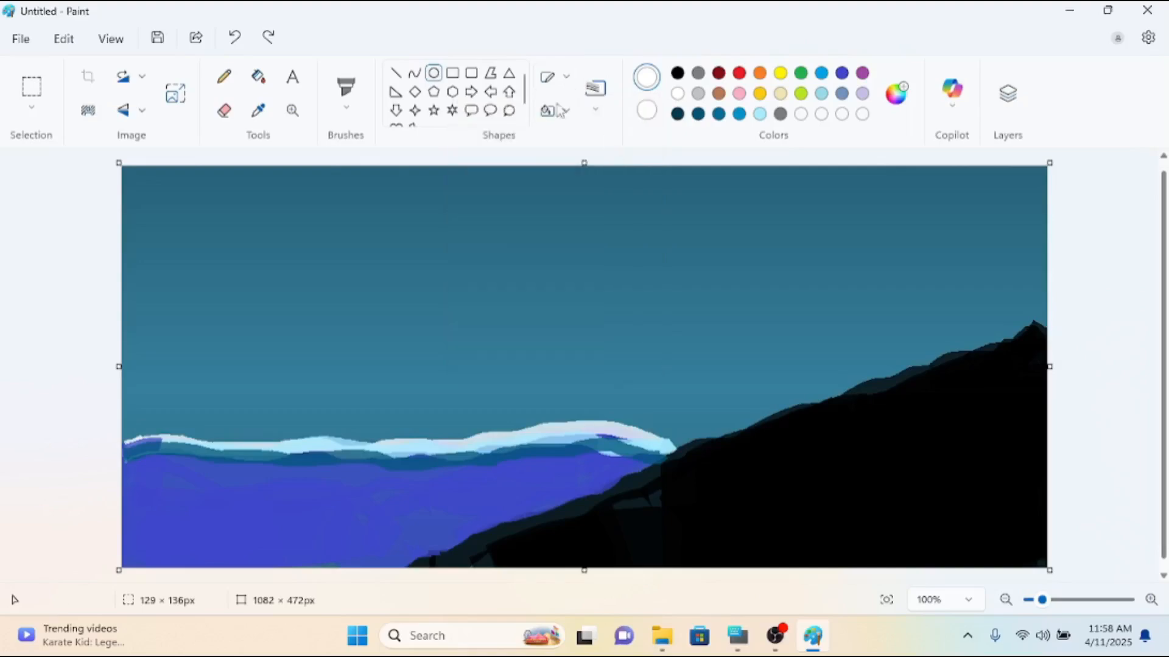
{"action": "left_click", "coordinate": [568, 113]}
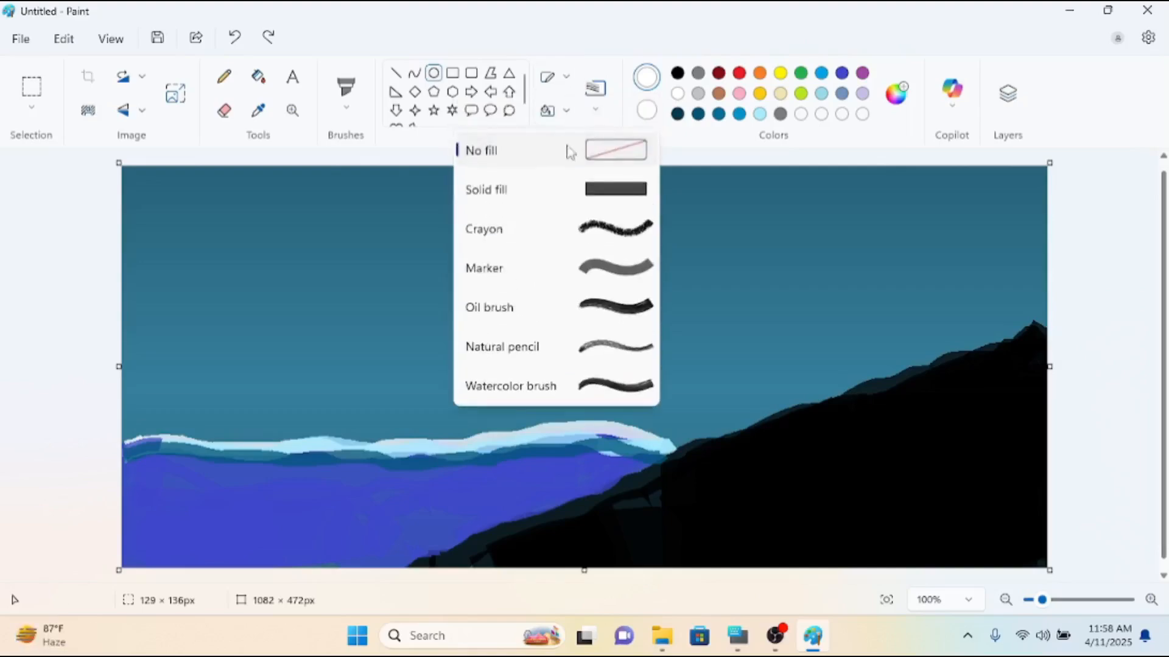
{"action": "left_click", "coordinate": [608, 186]}
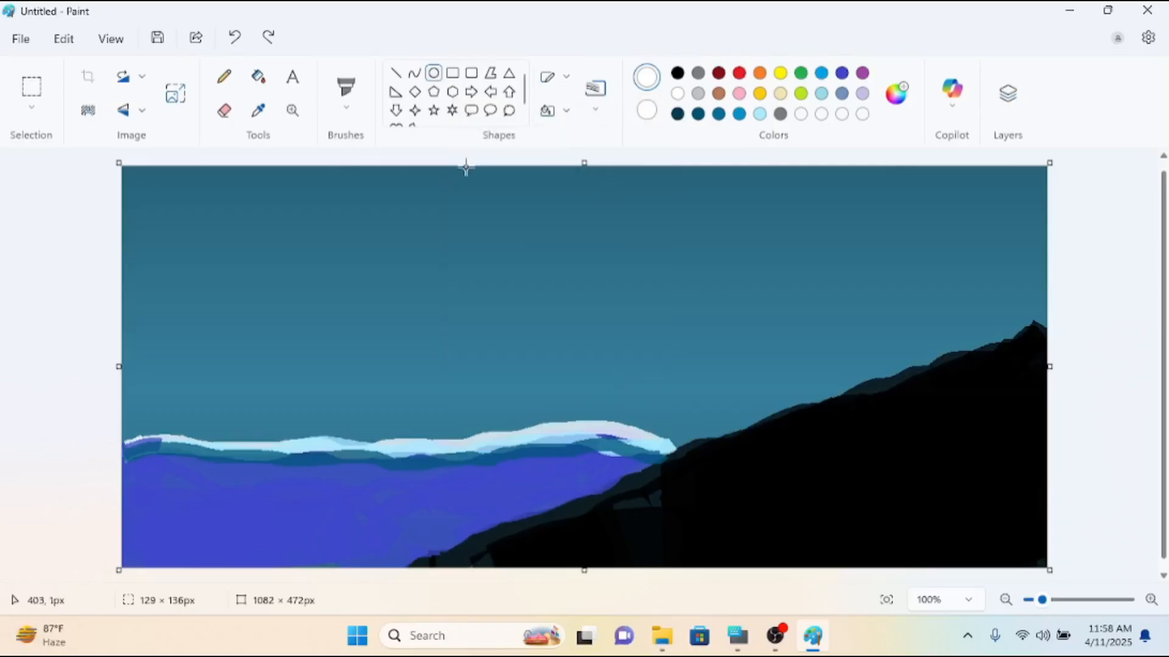
{"action": "left_click_drag", "start_coordinate": [387, 202], "coordinate": [526, 347]}
{"action": "left_click_drag", "start_coordinate": [469, 308], "coordinate": [385, 287]}
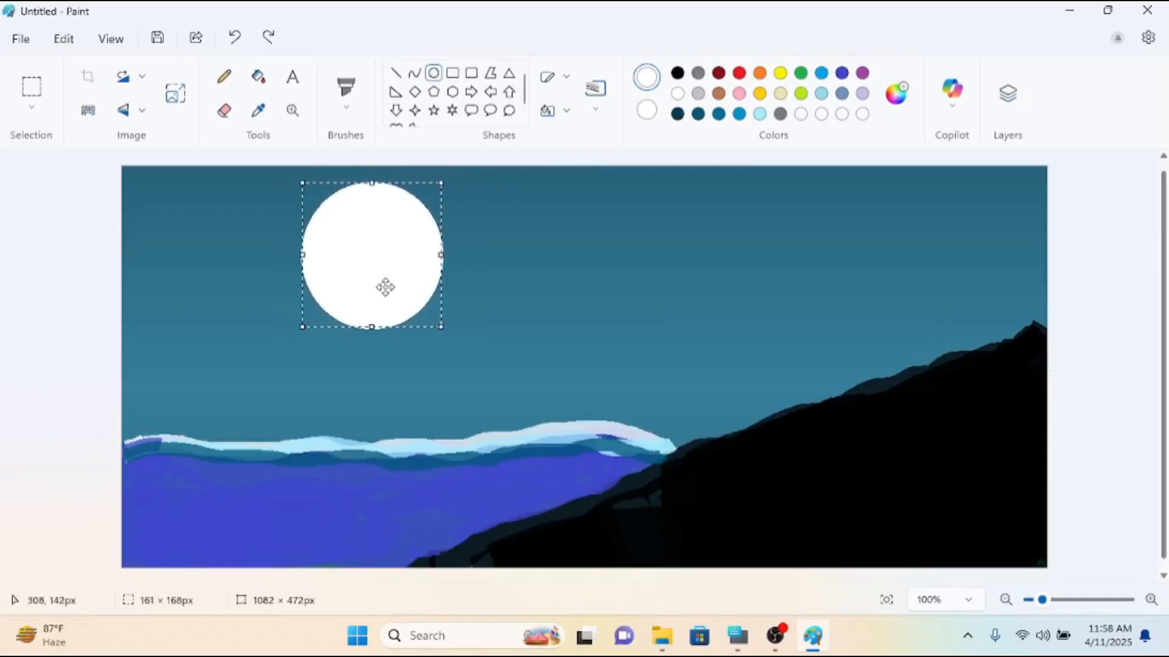
{"action": "left_click", "coordinate": [569, 244]}
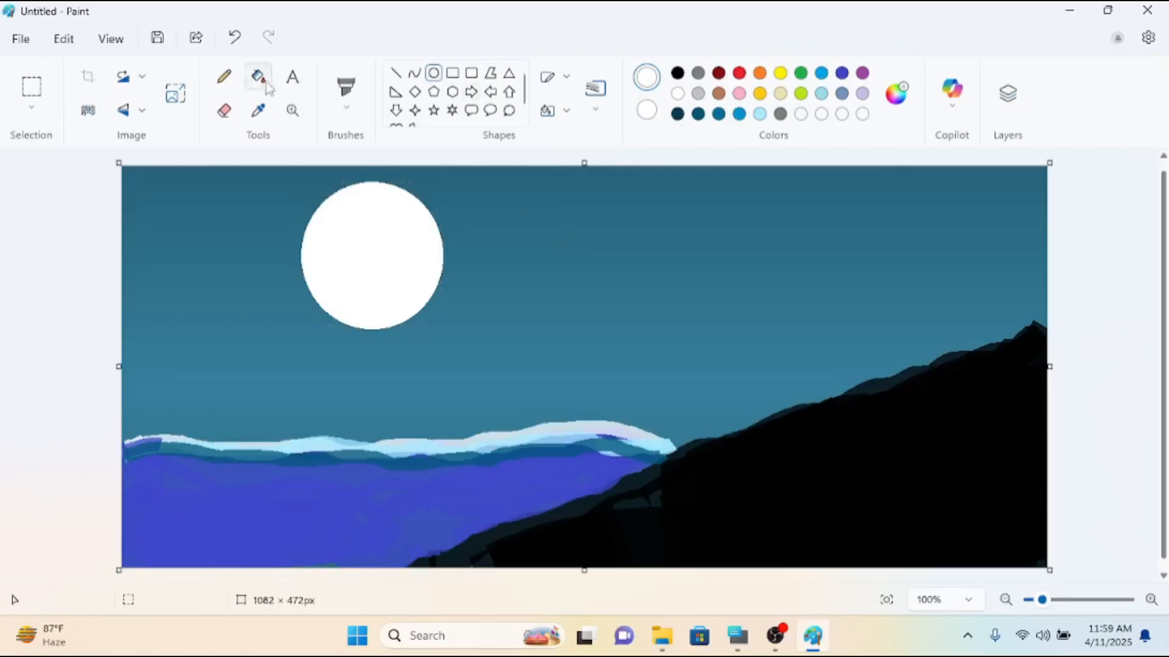
Switch to the Airbrush, try a white stroke in the sky beside the moon, and undo it.
{"action": "left_click", "coordinate": [345, 107]}
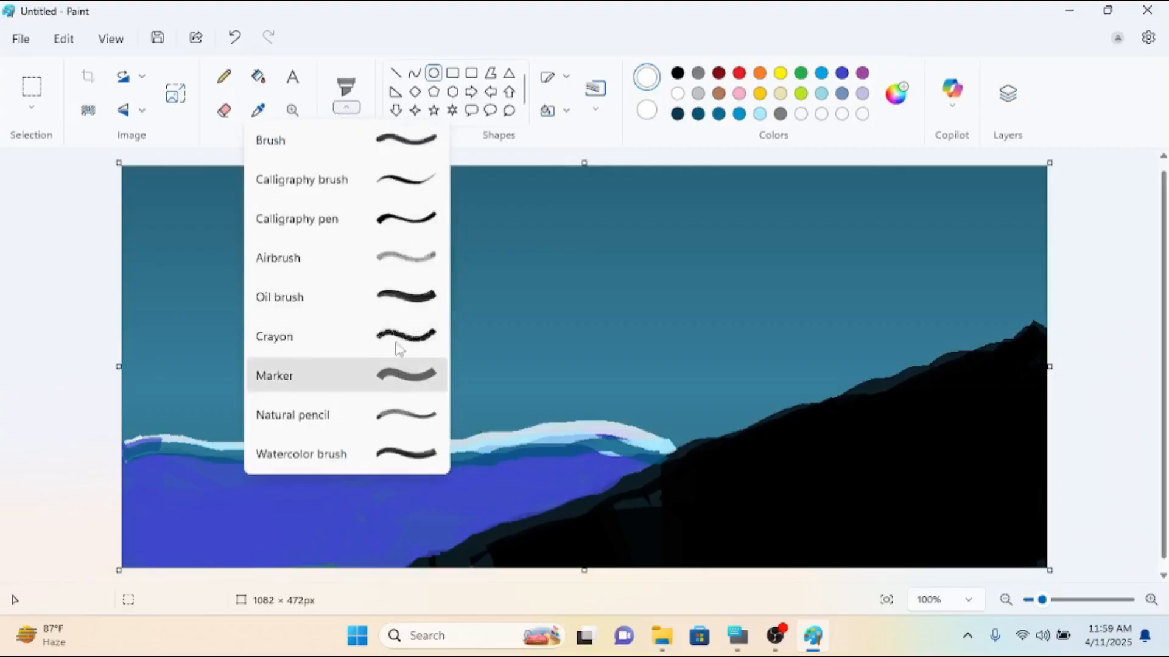
{"action": "left_click", "coordinate": [387, 265]}
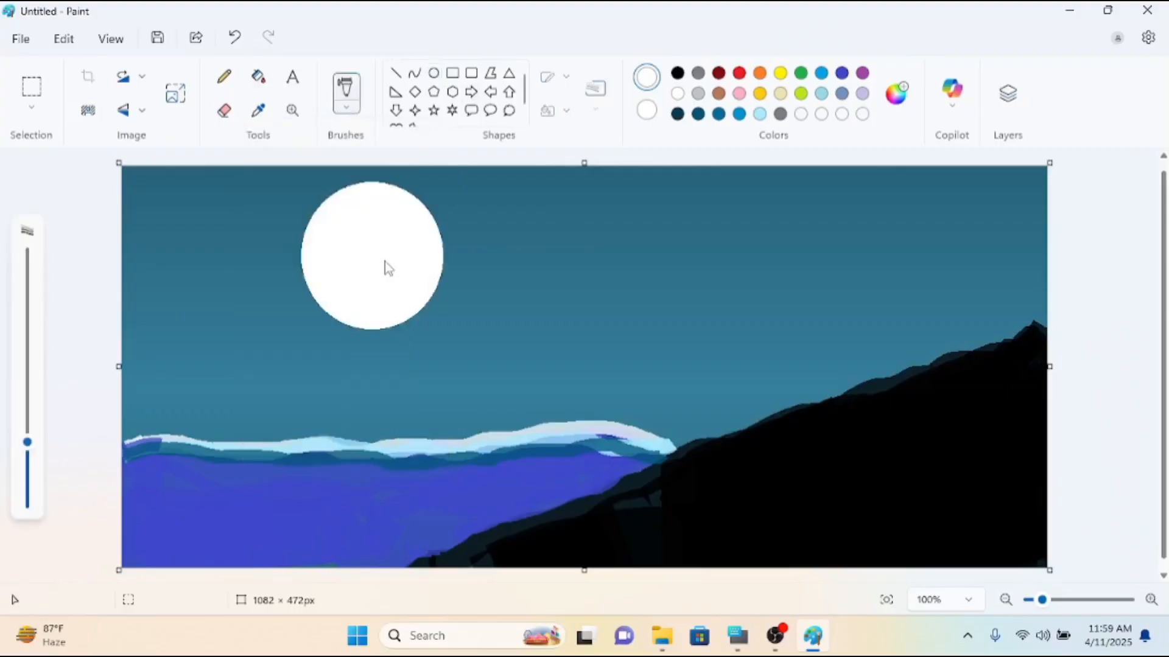
{"action": "mouse_move", "coordinate": [579, 234]}
{"action": "left_mouse_down"}
{"action": "mouse_move", "coordinate": [622, 280]}
{"action": "mouse_move", "coordinate": [676, 294]}
{"action": "left_mouse_up"}
{"action": "key", "text": "ctrl+z"}
Reduce the Airbrush size, switch to light gray, and spray crater shading along the moon's left and lower edges.
{"action": "left_click", "coordinate": [698, 93]}
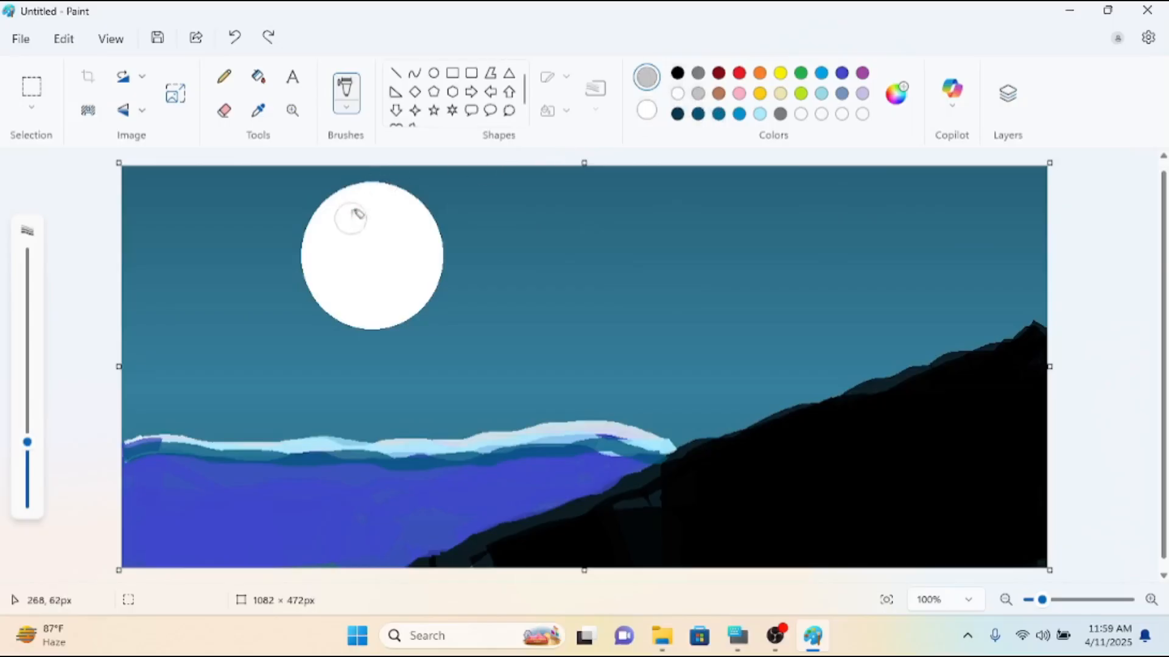
{"action": "left_click_drag", "start_coordinate": [29, 454], "coordinate": [27, 478]}
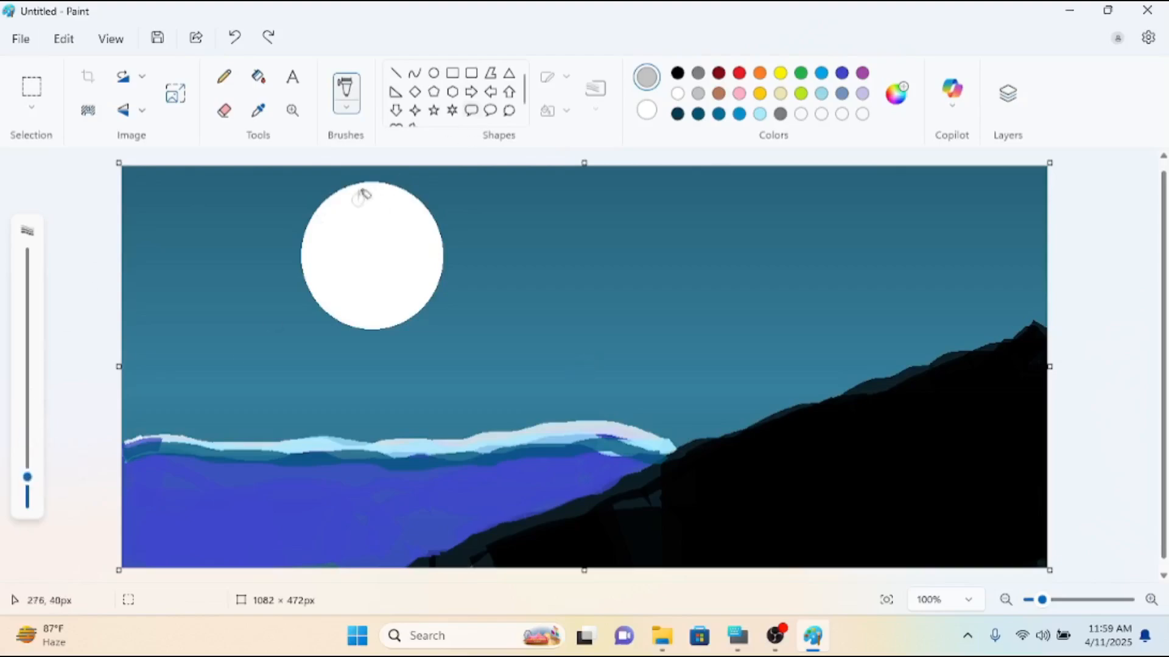
{"action": "mouse_move", "coordinate": [356, 197]}
{"action": "left_mouse_down"}
{"action": "mouse_move", "coordinate": [319, 251]}
{"action": "mouse_move", "coordinate": [338, 283]}
{"action": "mouse_move", "coordinate": [327, 247]}
{"action": "left_mouse_up"}
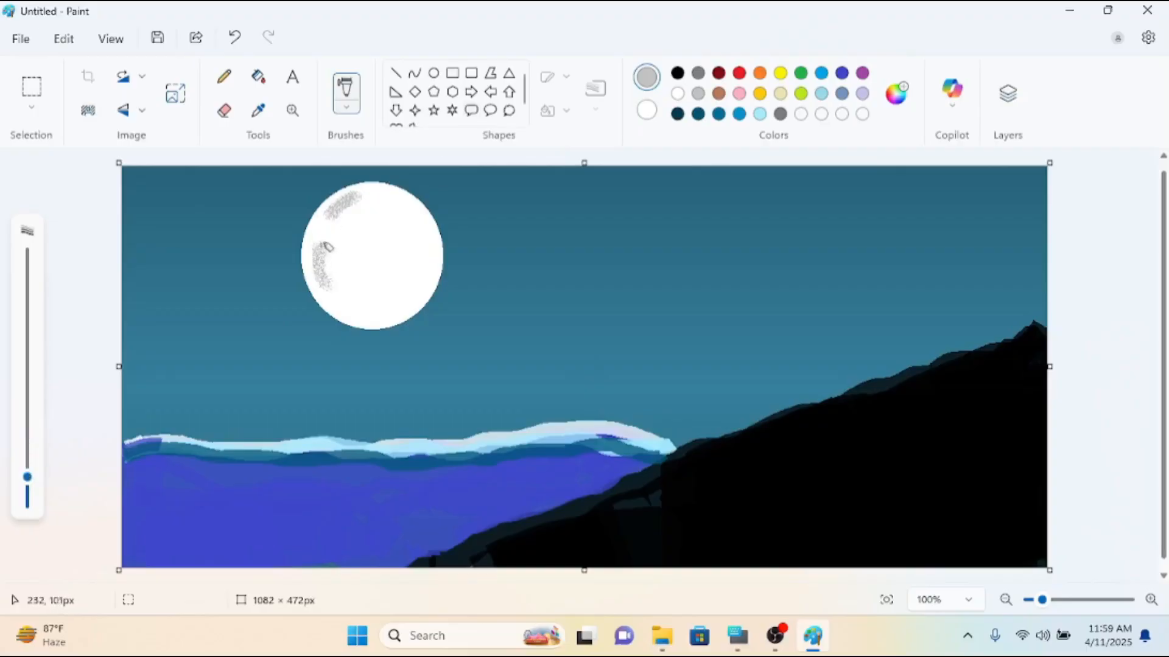
{"action": "left_click", "coordinate": [327, 219]}
{"action": "left_click", "coordinate": [342, 232]}
{"action": "left_click", "coordinate": [335, 292]}
{"action": "left_click", "coordinate": [356, 298]}
{"action": "left_click", "coordinate": [366, 303]}
{"action": "left_click", "coordinate": [384, 306]}
{"action": "left_click", "coordinate": [400, 304]}
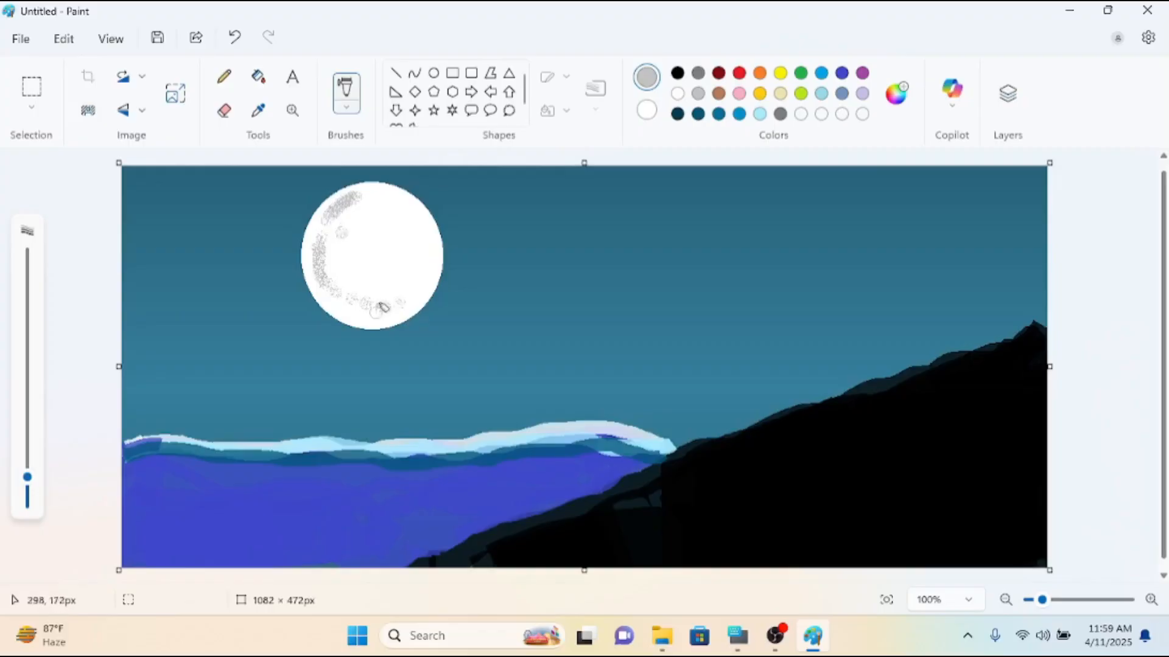
{"action": "left_click", "coordinate": [354, 316]}
{"action": "left_click", "coordinate": [376, 321]}
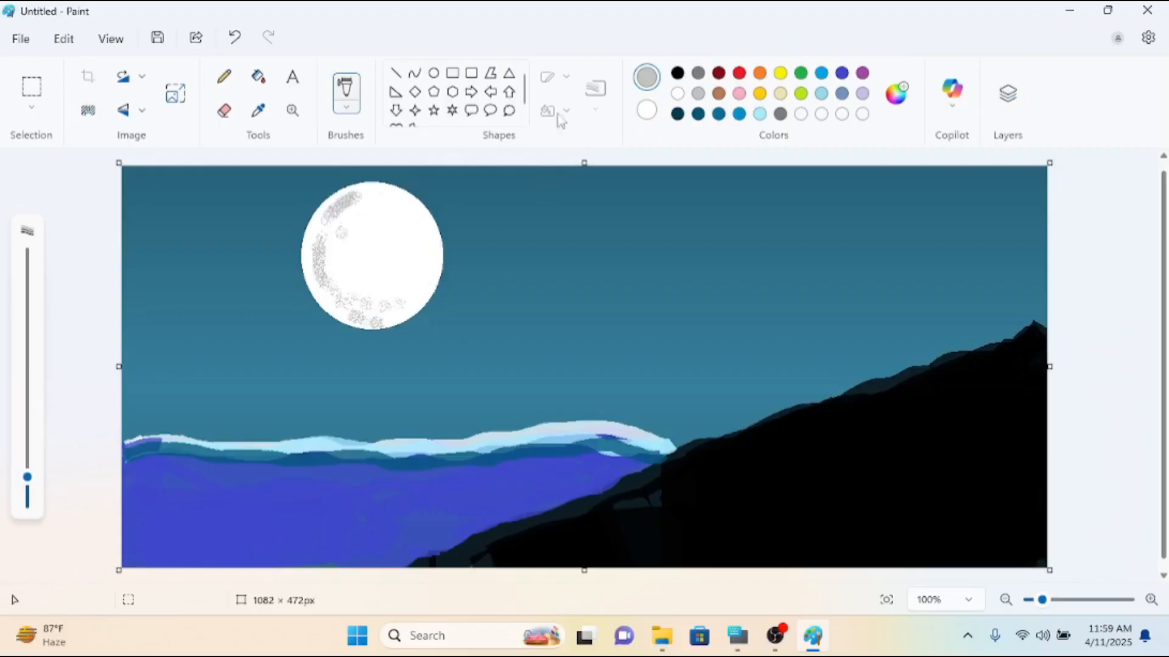
Spray a white moonlight reflection onto the indigo water beneath the moon, tapering towards the canvas's lower edge.
{"action": "left_click", "coordinate": [677, 94]}
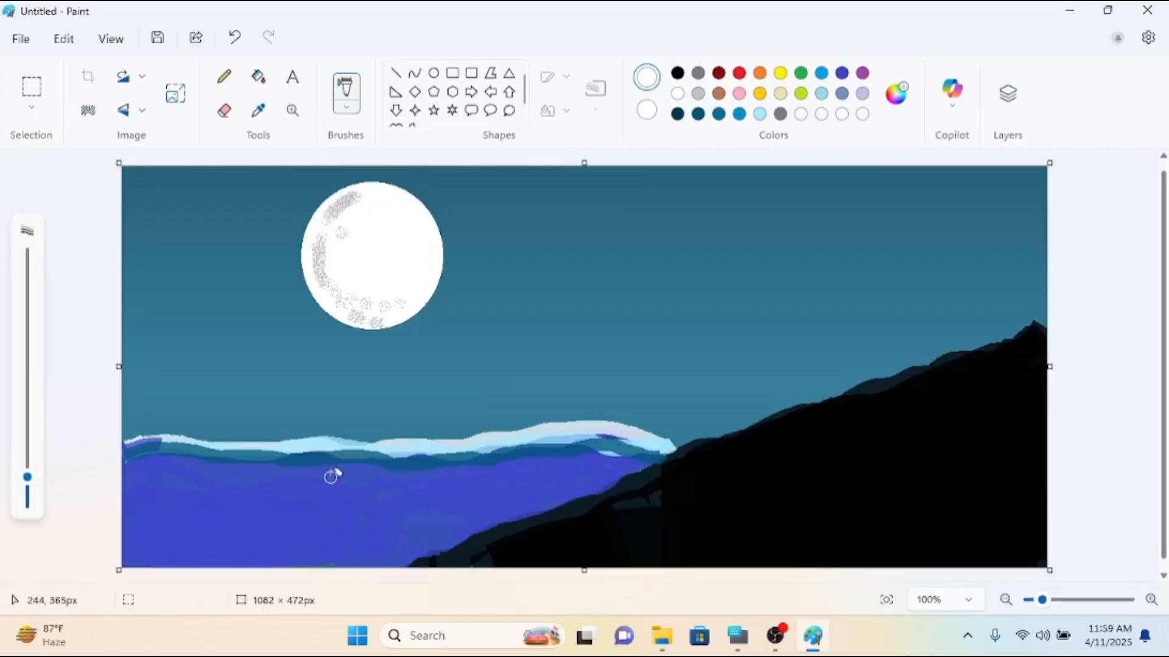
{"action": "left_click", "coordinate": [315, 487]}
{"action": "left_click_drag", "start_coordinate": [281, 485], "coordinate": [420, 498]}
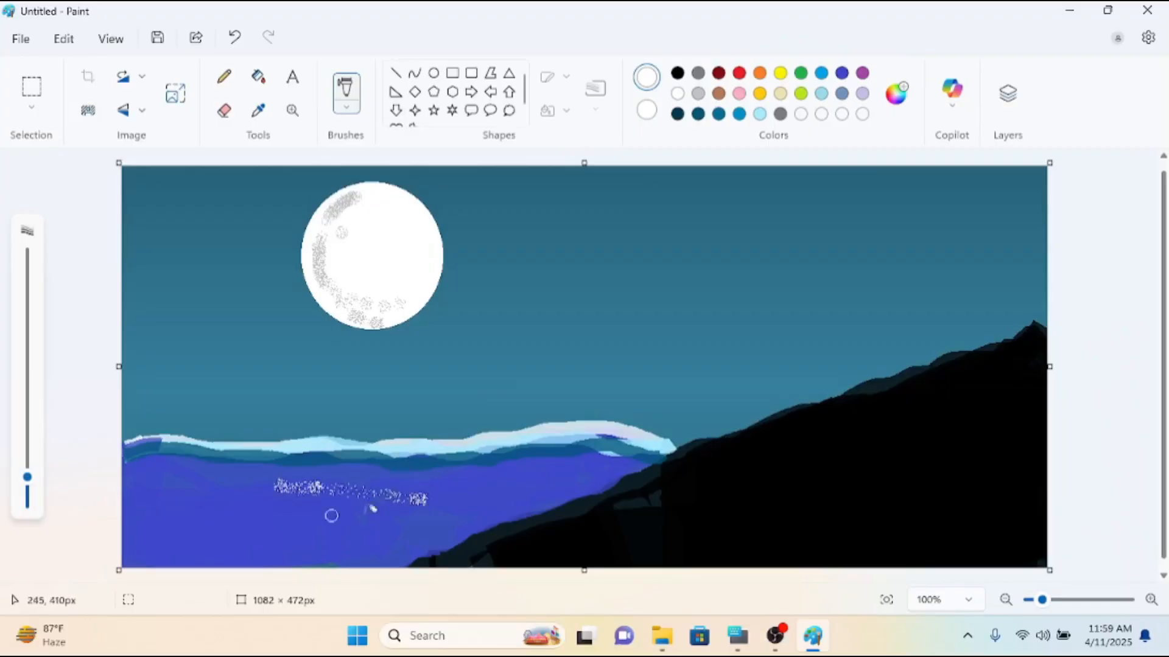
{"action": "key", "text": "ctrl+z"}
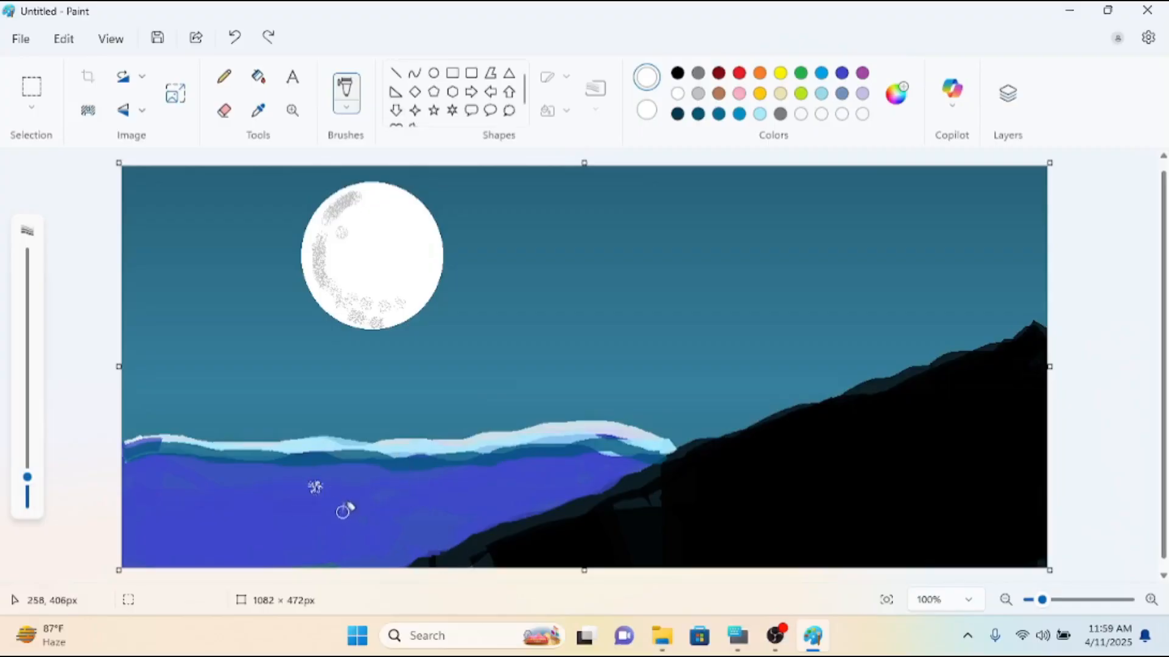
{"action": "mouse_move", "coordinate": [261, 481]}
{"action": "left_mouse_down"}
{"action": "mouse_move", "coordinate": [347, 486]}
{"action": "mouse_move", "coordinate": [286, 498]}
{"action": "mouse_move", "coordinate": [375, 509]}
{"action": "mouse_move", "coordinate": [321, 522]}
{"action": "mouse_move", "coordinate": [344, 538]}
{"action": "mouse_move", "coordinate": [332, 565]}
{"action": "left_mouse_up"}
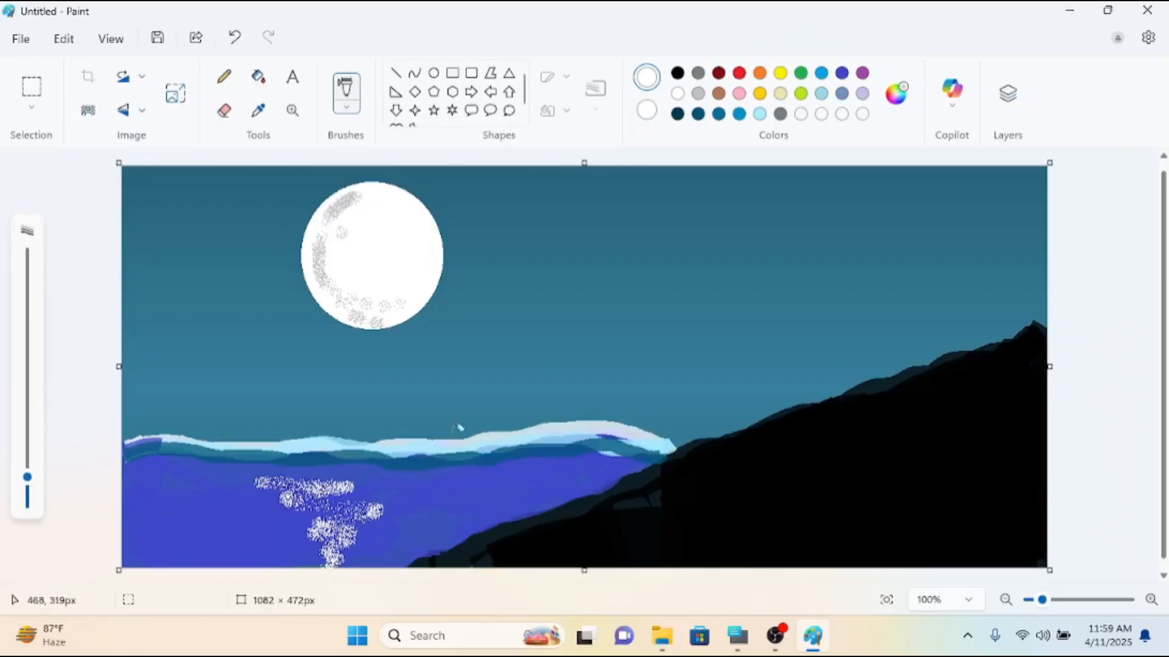
{"action": "mouse_move", "coordinate": [328, 458]}
{"action": "left_mouse_down"}
{"action": "mouse_move", "coordinate": [318, 465]}
{"action": "mouse_move", "coordinate": [357, 487]}
{"action": "mouse_move", "coordinate": [358, 503]}
{"action": "left_mouse_up"}
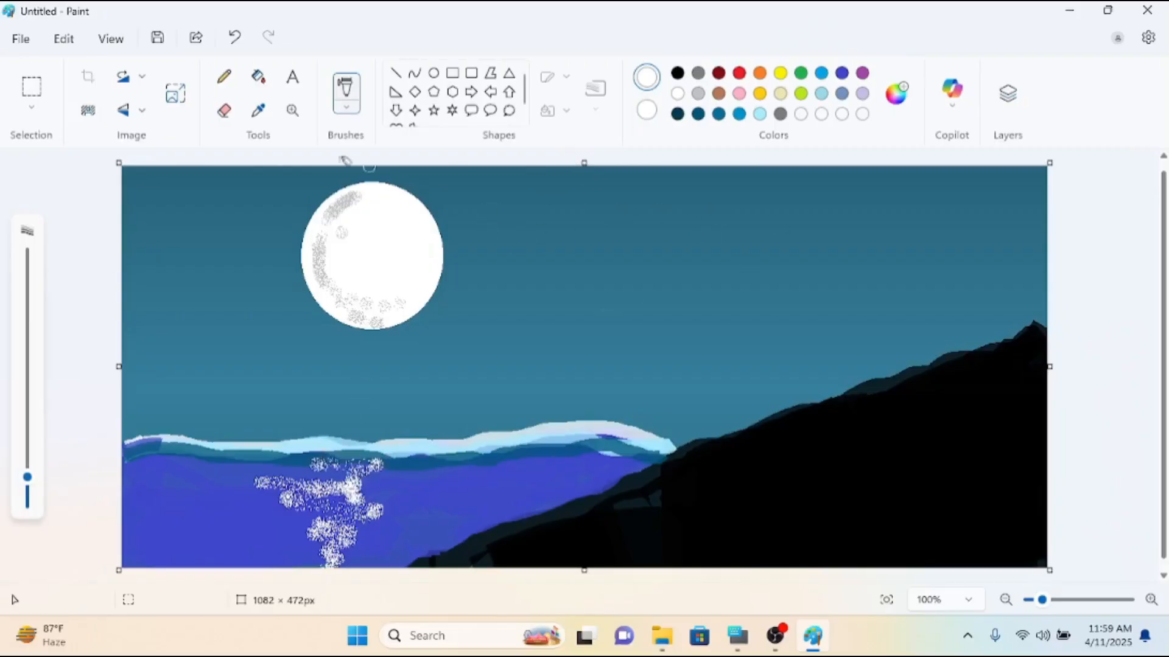
Reduce the Airbrush to its smallest size and dot small white stars across the sky around and beside the moon.
{"action": "left_click", "coordinate": [166, 213]}
{"action": "left_click_drag", "start_coordinate": [27, 477], "coordinate": [27, 501]}
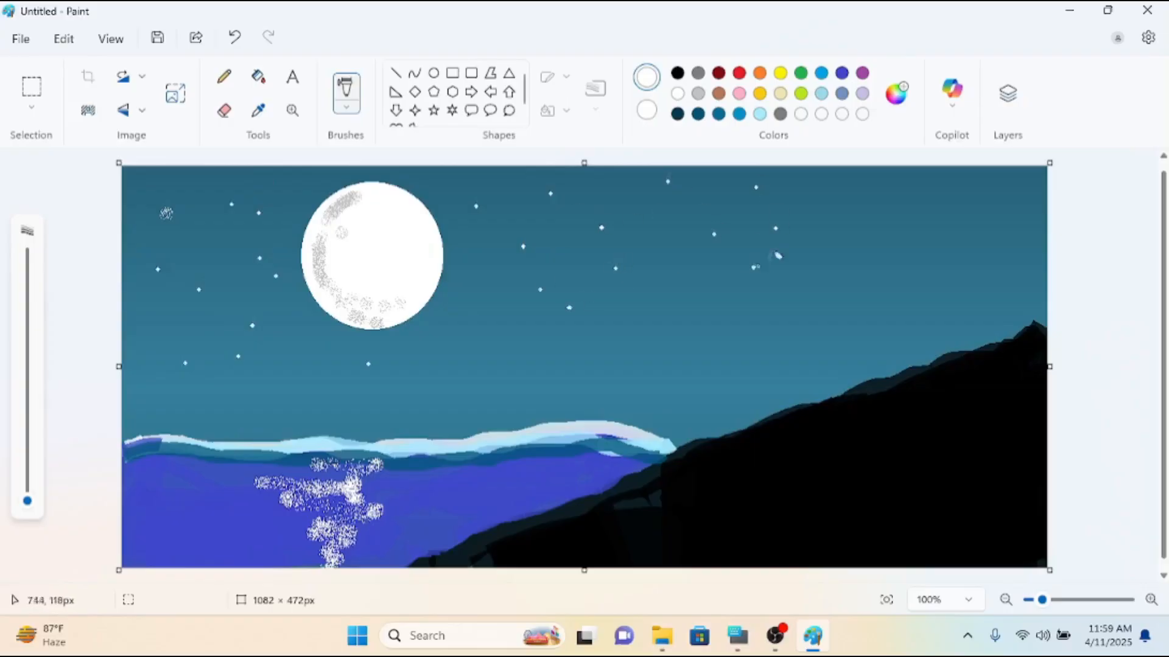
{"action": "left_click", "coordinate": [844, 220]}
Switch to a larger black Marker and paint a thick tree trunk reaching in from the canvas's right edge across the upper sky.
{"action": "left_click", "coordinate": [678, 74]}
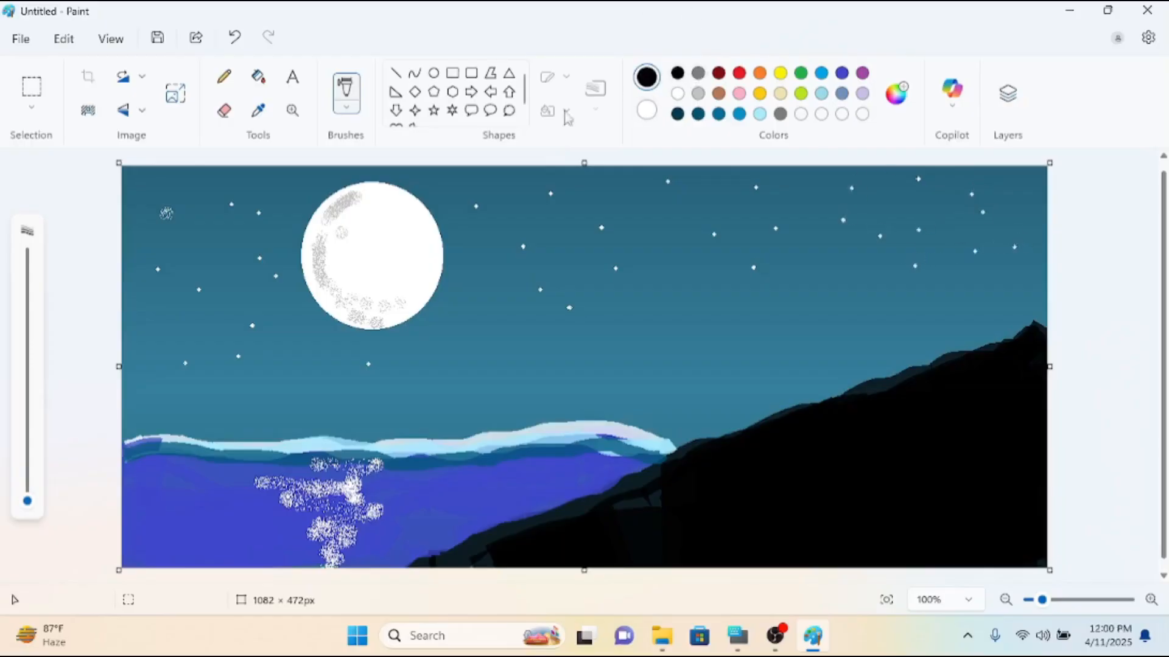
{"action": "left_click", "coordinate": [347, 107]}
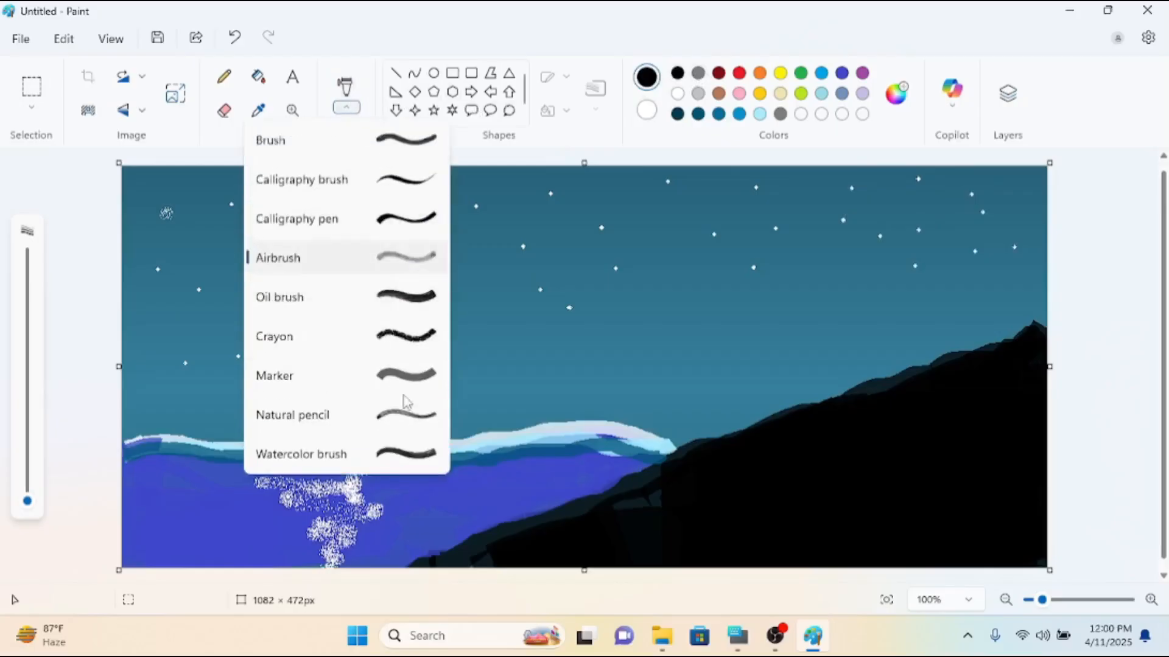
{"action": "left_click", "coordinate": [409, 373]}
{"action": "left_click_drag", "start_coordinate": [28, 476], "coordinate": [28, 435]}
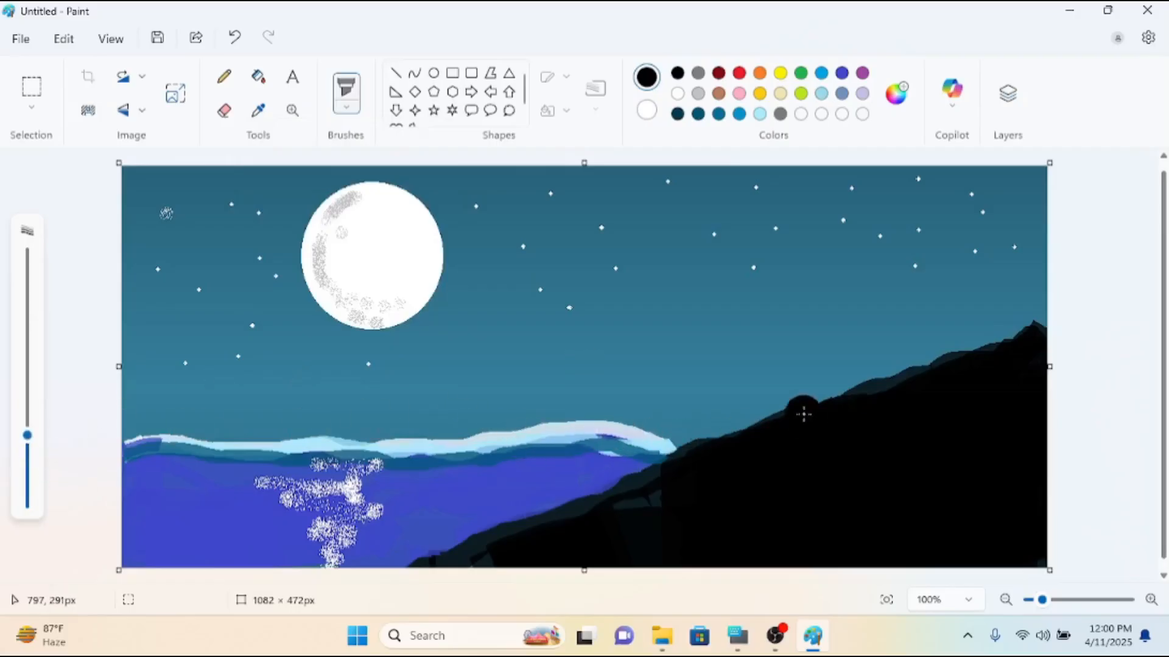
{"action": "mouse_move", "coordinate": [1031, 256]}
{"action": "left_mouse_down"}
{"action": "mouse_move", "coordinate": [787, 258]}
{"action": "mouse_move", "coordinate": [658, 271]}
{"action": "mouse_move", "coordinate": [636, 235]}
{"action": "mouse_move", "coordinate": [614, 229]}
{"action": "mouse_move", "coordinate": [634, 217]}
{"action": "mouse_move", "coordinate": [633, 189]}
{"action": "left_mouse_up"}
{"action": "mouse_move", "coordinate": [916, 178]}
{"action": "left_mouse_down"}
{"action": "mouse_move", "coordinate": [644, 248]}
{"action": "mouse_move", "coordinate": [785, 232]}
{"action": "mouse_move", "coordinate": [958, 174]}
{"action": "mouse_move", "coordinate": [1016, 194]}
{"action": "mouse_move", "coordinate": [1046, 241]}
{"action": "left_mouse_up"}
{"action": "mouse_move", "coordinate": [1042, 173]}
{"action": "left_mouse_down"}
{"action": "mouse_move", "coordinate": [1034, 203]}
{"action": "mouse_move", "coordinate": [991, 234]}
{"action": "mouse_move", "coordinate": [1031, 231]}
{"action": "mouse_move", "coordinate": [1069, 250]}
{"action": "mouse_move", "coordinate": [710, 235]}
{"action": "left_mouse_up"}
Draw thick black branches with an enlarged Pencil, forking from the trunk's left end towards the moon and the canvas's upper edge.
{"action": "left_click", "coordinate": [395, 75]}
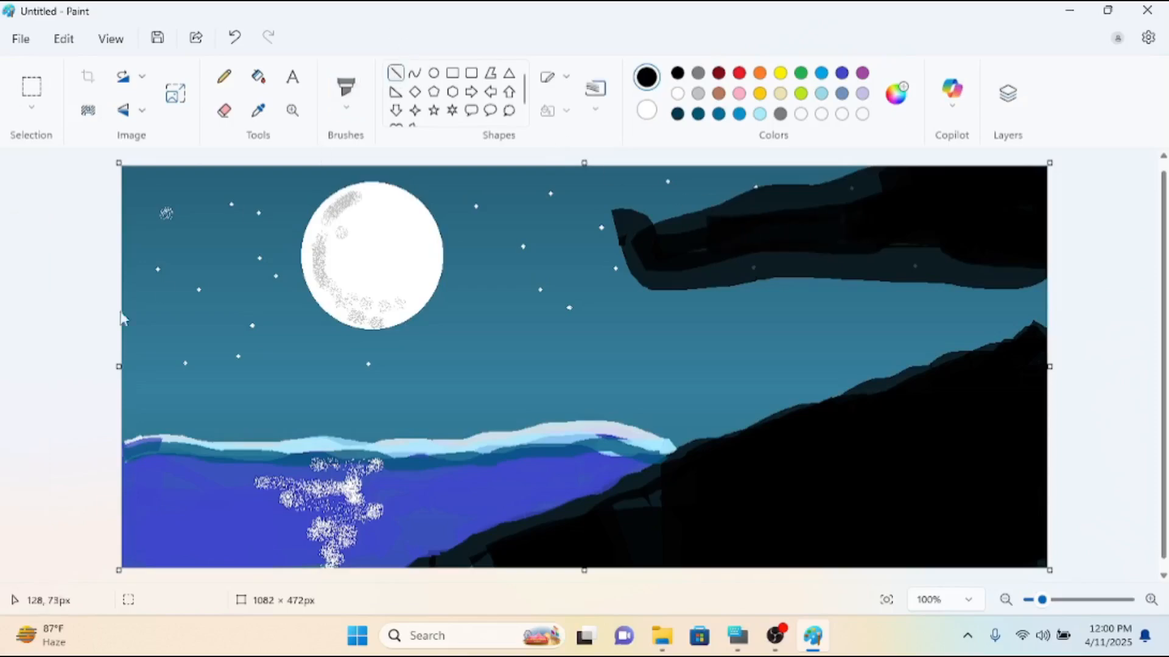
{"action": "left_click", "coordinate": [224, 76]}
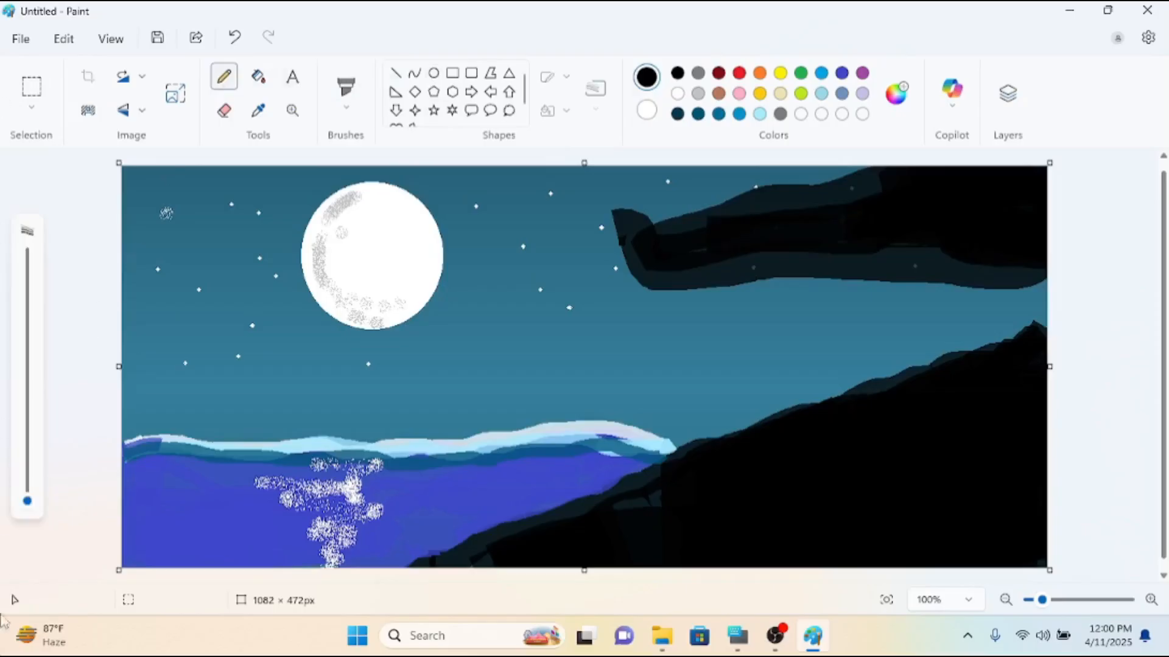
{"action": "mouse_move", "coordinate": [27, 503]}
{"action": "left_mouse_down"}
{"action": "mouse_move", "coordinate": [27, 323]}
{"action": "mouse_move", "coordinate": [28, 444]}
{"action": "left_mouse_up"}
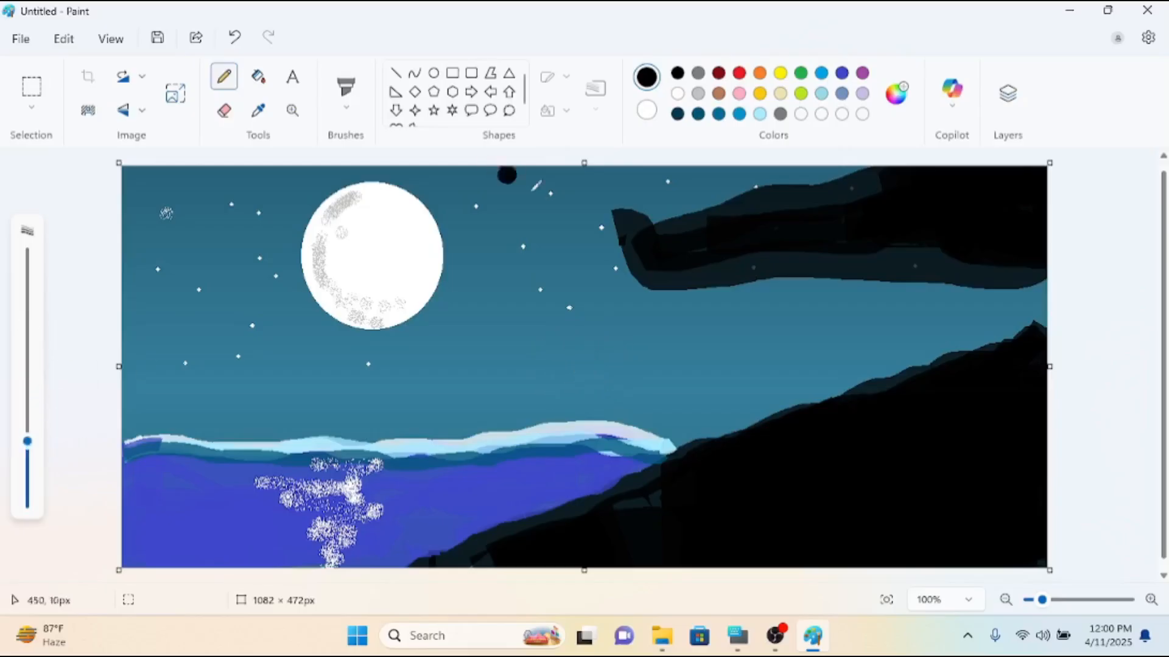
{"action": "mouse_move", "coordinate": [675, 220]}
{"action": "left_mouse_down"}
{"action": "mouse_move", "coordinate": [636, 207]}
{"action": "mouse_move", "coordinate": [545, 227]}
{"action": "mouse_move", "coordinate": [496, 256]}
{"action": "left_mouse_up"}
{"action": "left_click", "coordinate": [710, 205]}
{"action": "mouse_move", "coordinate": [704, 201]}
{"action": "left_mouse_down"}
{"action": "mouse_move", "coordinate": [654, 196]}
{"action": "mouse_move", "coordinate": [602, 158]}
{"action": "left_mouse_up"}
{"action": "mouse_move", "coordinate": [658, 226]}
{"action": "left_mouse_down"}
{"action": "mouse_move", "coordinate": [620, 234]}
{"action": "mouse_move", "coordinate": [558, 304]}
{"action": "mouse_move", "coordinate": [418, 346]}
{"action": "left_mouse_up"}
{"action": "left_click_drag", "start_coordinate": [553, 214], "coordinate": [465, 177]}
Reduce the Pencil size and draw thinner black twigs off the branches, including a forked one across the moon.
{"action": "left_click_drag", "start_coordinate": [27, 441], "coordinate": [27, 474]}
{"action": "mouse_move", "coordinate": [517, 303]}
{"action": "left_mouse_down"}
{"action": "mouse_move", "coordinate": [399, 277]}
{"action": "mouse_move", "coordinate": [348, 280]}
{"action": "mouse_move", "coordinate": [391, 273]}
{"action": "mouse_move", "coordinate": [369, 249]}
{"action": "left_mouse_up"}
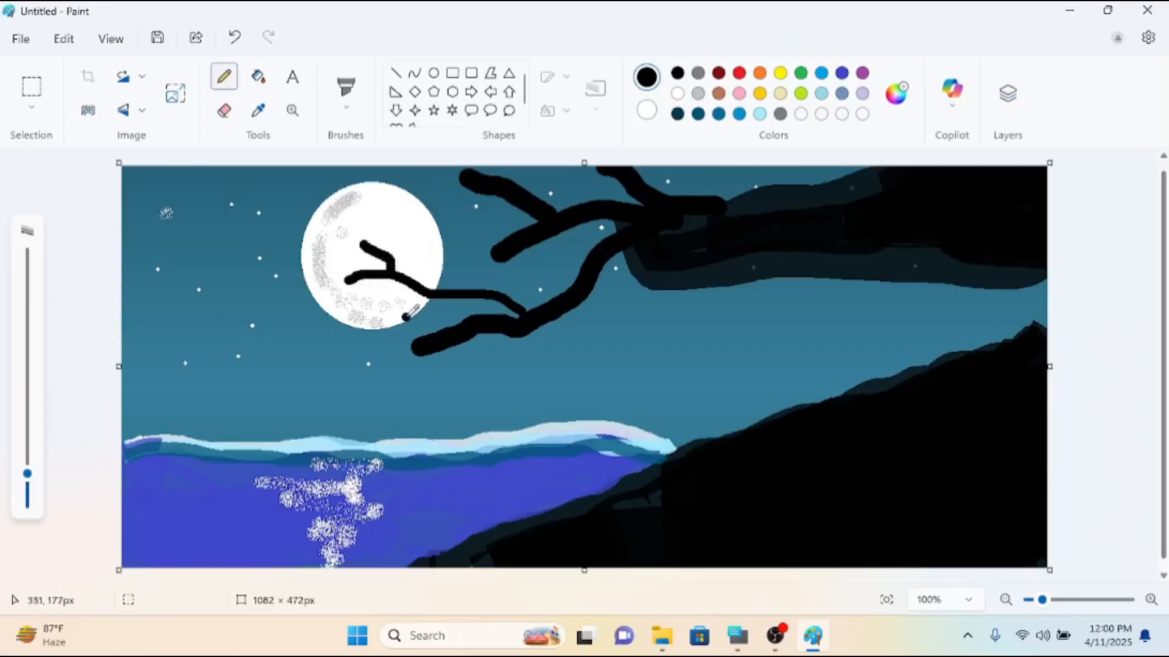
{"action": "left_click_drag", "start_coordinate": [428, 285], "coordinate": [381, 304]}
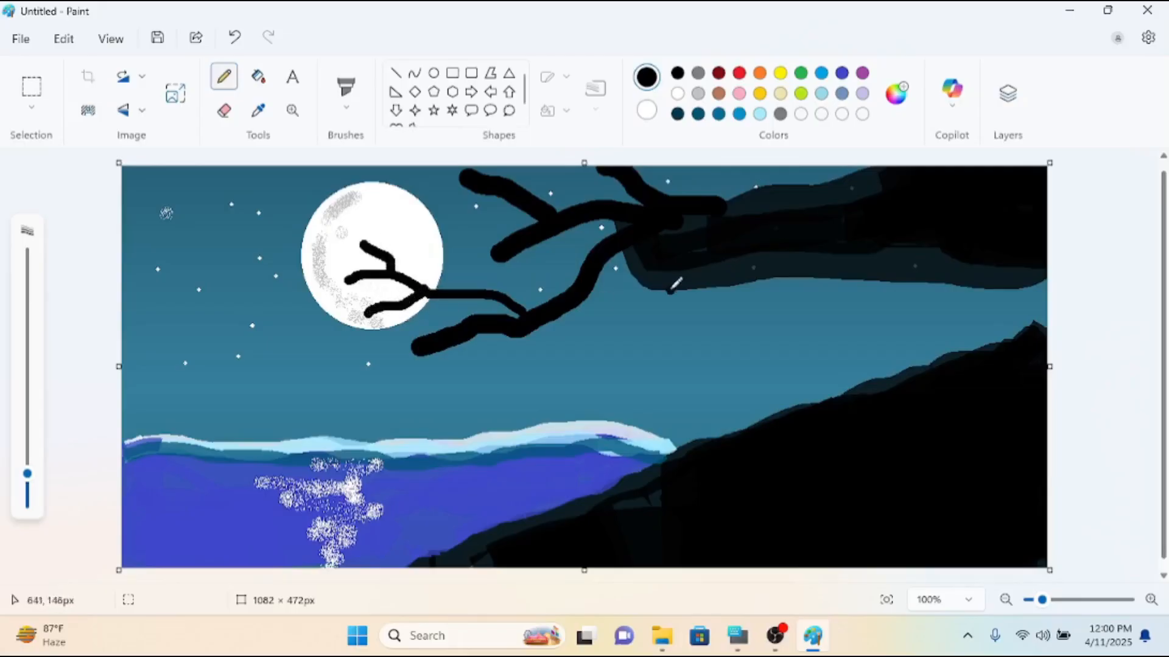
{"action": "mouse_move", "coordinate": [597, 288]}
{"action": "left_mouse_down"}
{"action": "mouse_move", "coordinate": [563, 324]}
{"action": "mouse_move", "coordinate": [498, 348]}
{"action": "mouse_move", "coordinate": [472, 381]}
{"action": "left_mouse_up"}
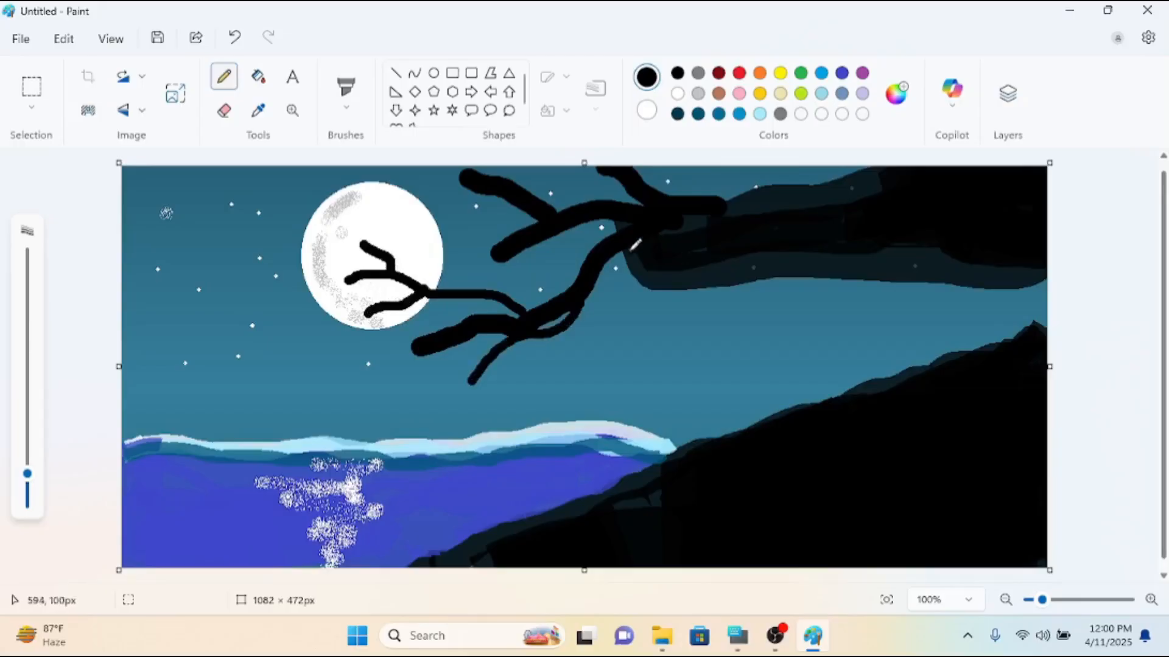
{"action": "mouse_move", "coordinate": [576, 258]}
{"action": "left_mouse_down"}
{"action": "mouse_move", "coordinate": [510, 260]}
{"action": "mouse_move", "coordinate": [514, 233]}
{"action": "mouse_move", "coordinate": [461, 209]}
{"action": "left_mouse_up"}
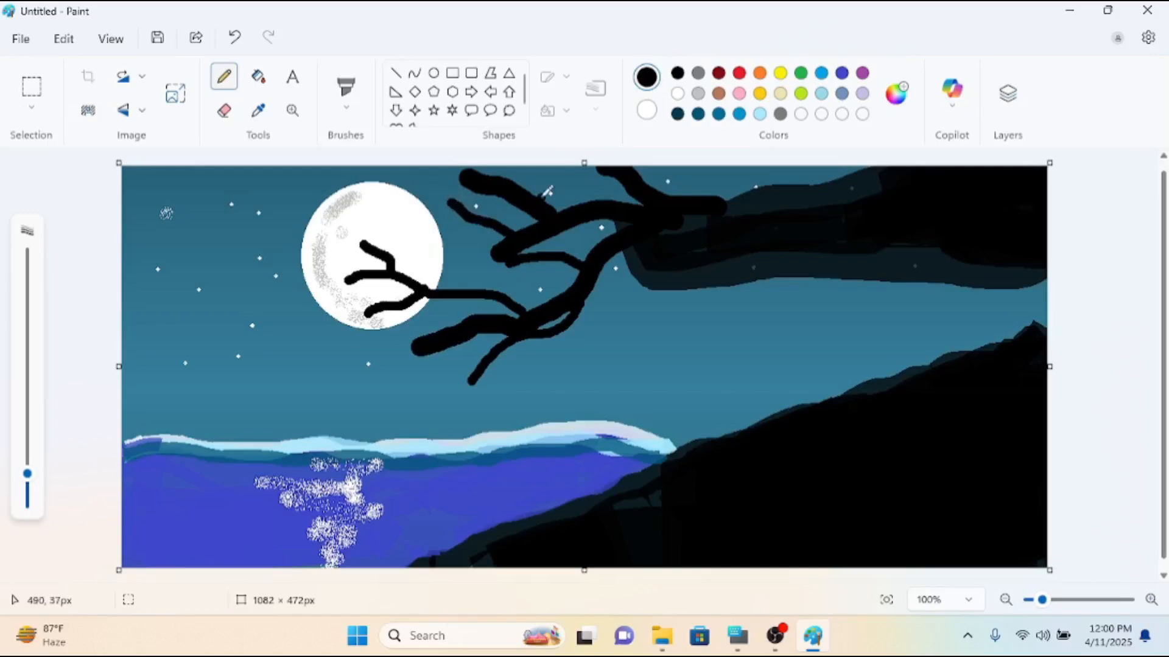
{"action": "left_click_drag", "start_coordinate": [562, 186], "coordinate": [581, 175]}
{"action": "mouse_move", "coordinate": [610, 255]}
{"action": "left_mouse_down"}
{"action": "mouse_move", "coordinate": [604, 329]}
{"action": "mouse_move", "coordinate": [588, 347]}
{"action": "left_mouse_up"}
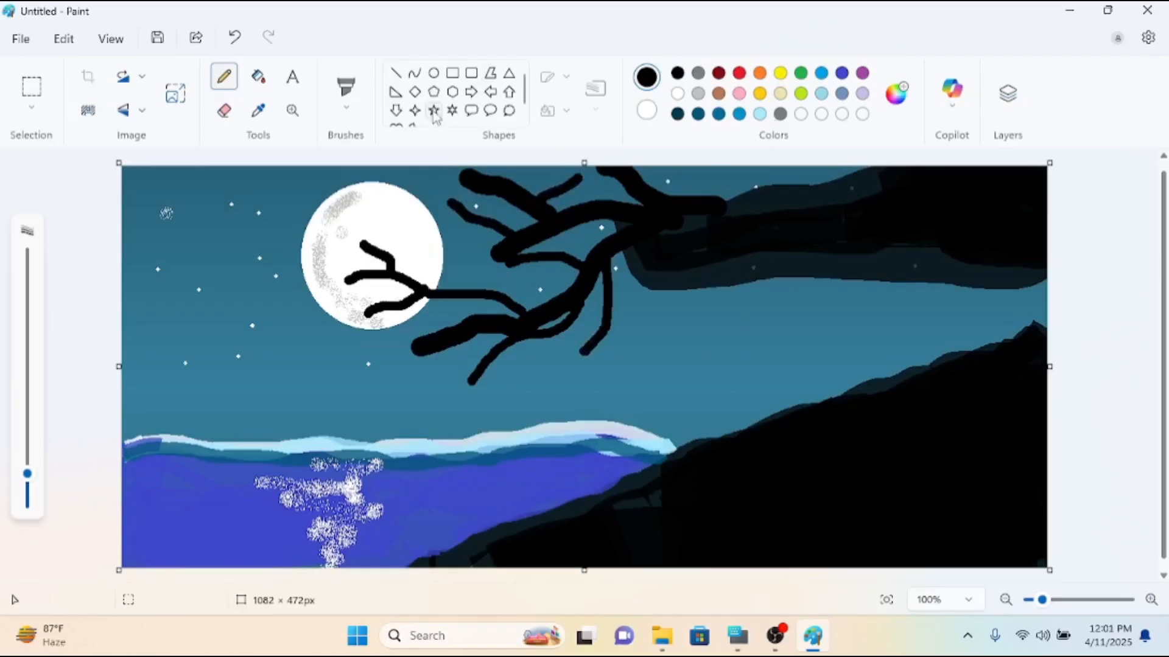
Switch to the Airbrush at a slightly increased size and spray black foliage around the twig tips in front of the moon.
{"action": "left_click", "coordinate": [351, 111]}
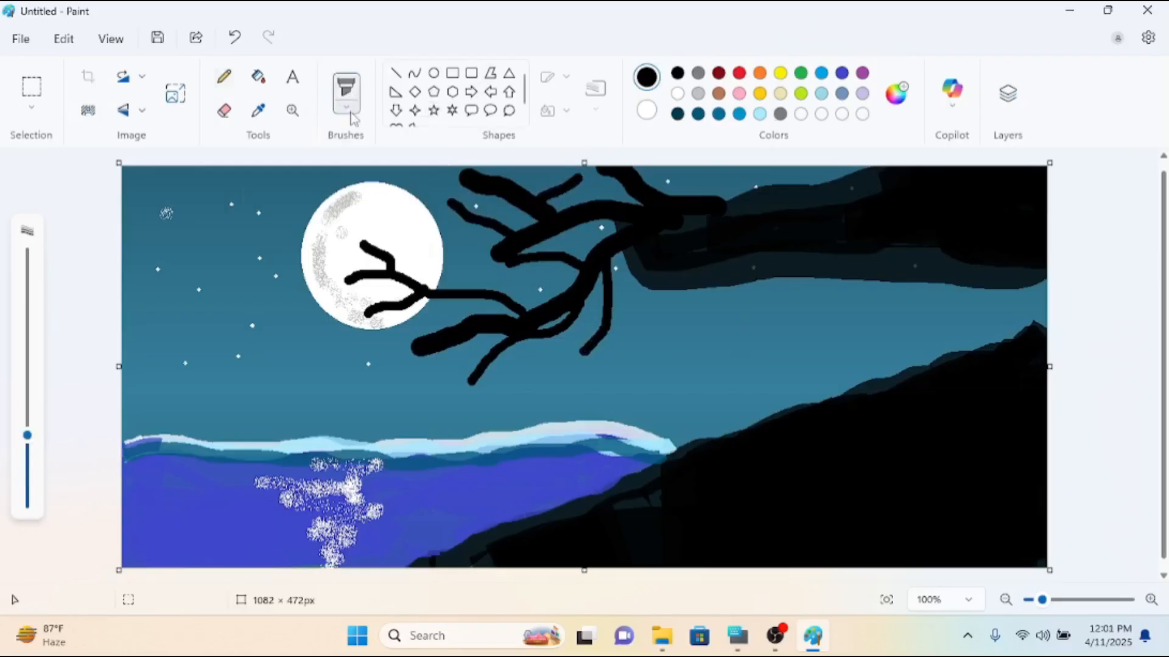
{"action": "left_click", "coordinate": [350, 111]}
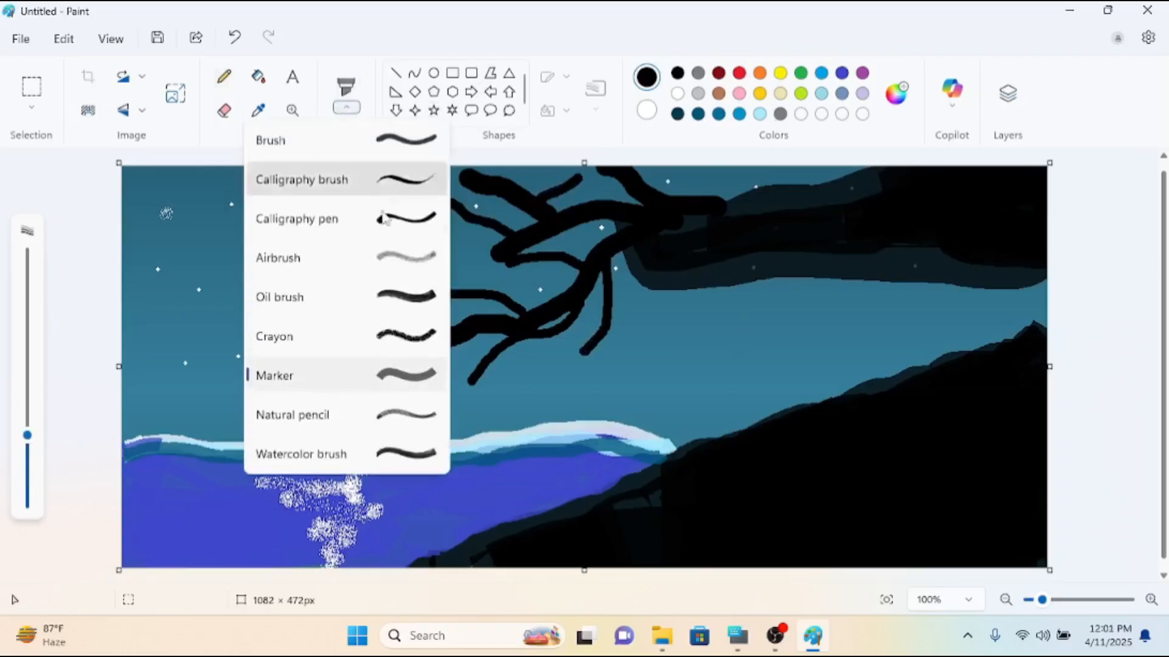
{"action": "left_click", "coordinate": [437, 254]}
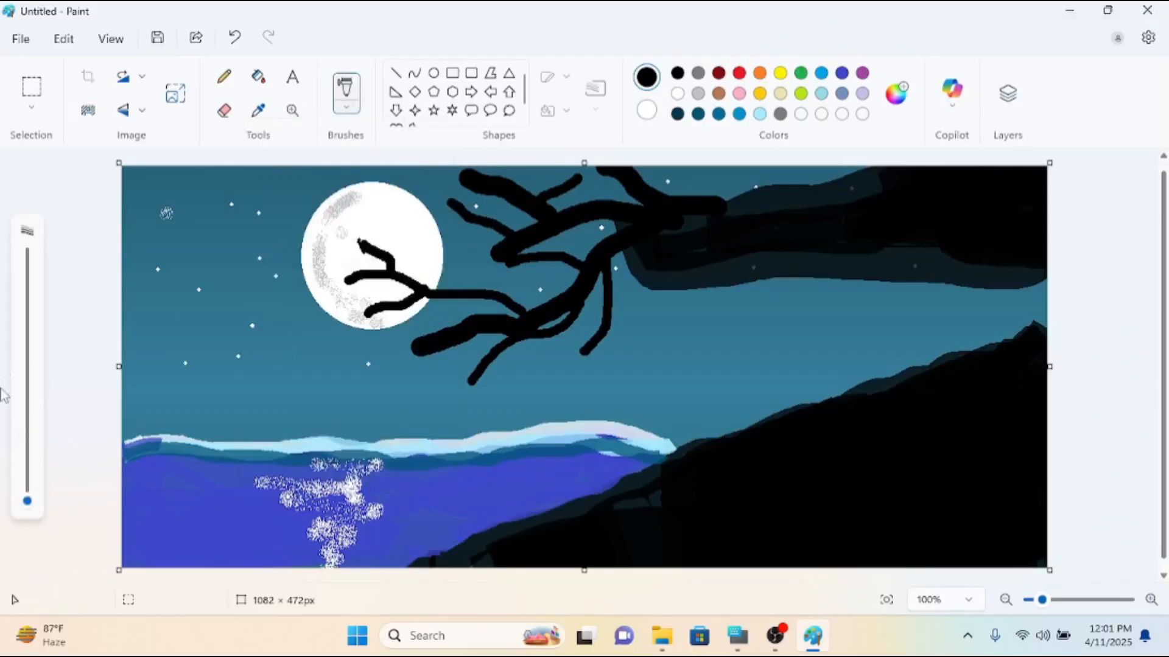
{"action": "left_click_drag", "start_coordinate": [27, 500], "coordinate": [27, 479]}
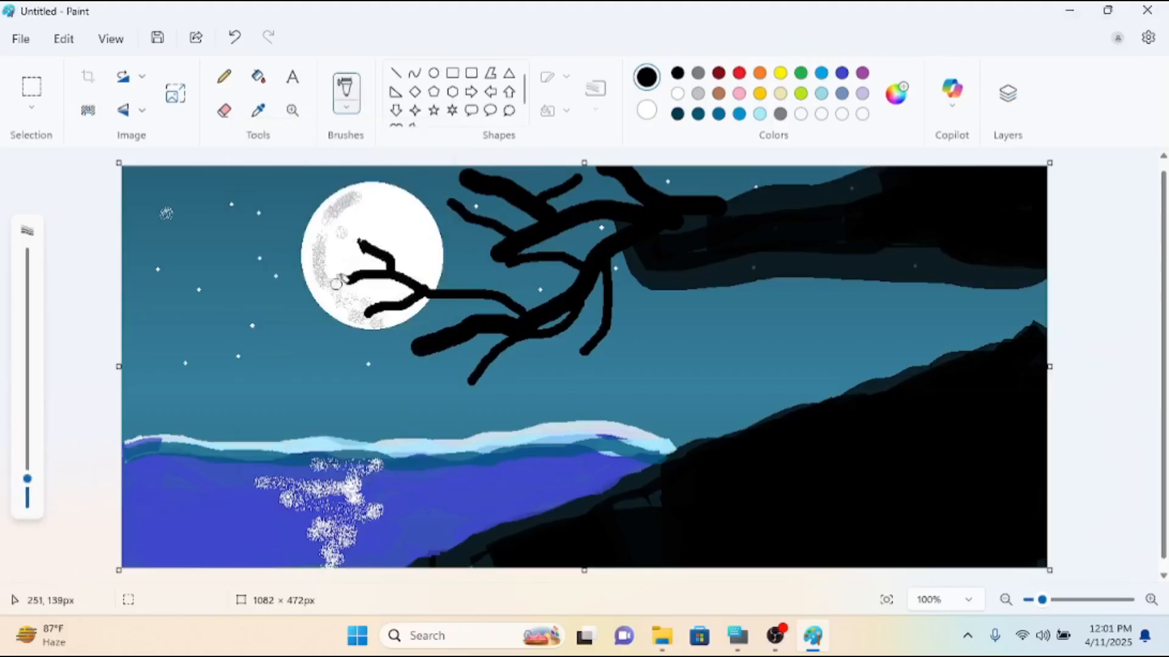
{"action": "mouse_move", "coordinate": [374, 274]}
{"action": "left_mouse_down"}
{"action": "mouse_move", "coordinate": [344, 277]}
{"action": "mouse_move", "coordinate": [396, 283]}
{"action": "mouse_move", "coordinate": [356, 235]}
{"action": "mouse_move", "coordinate": [367, 250]}
{"action": "mouse_move", "coordinate": [379, 244]}
{"action": "mouse_move", "coordinate": [361, 237]}
{"action": "left_mouse_up"}
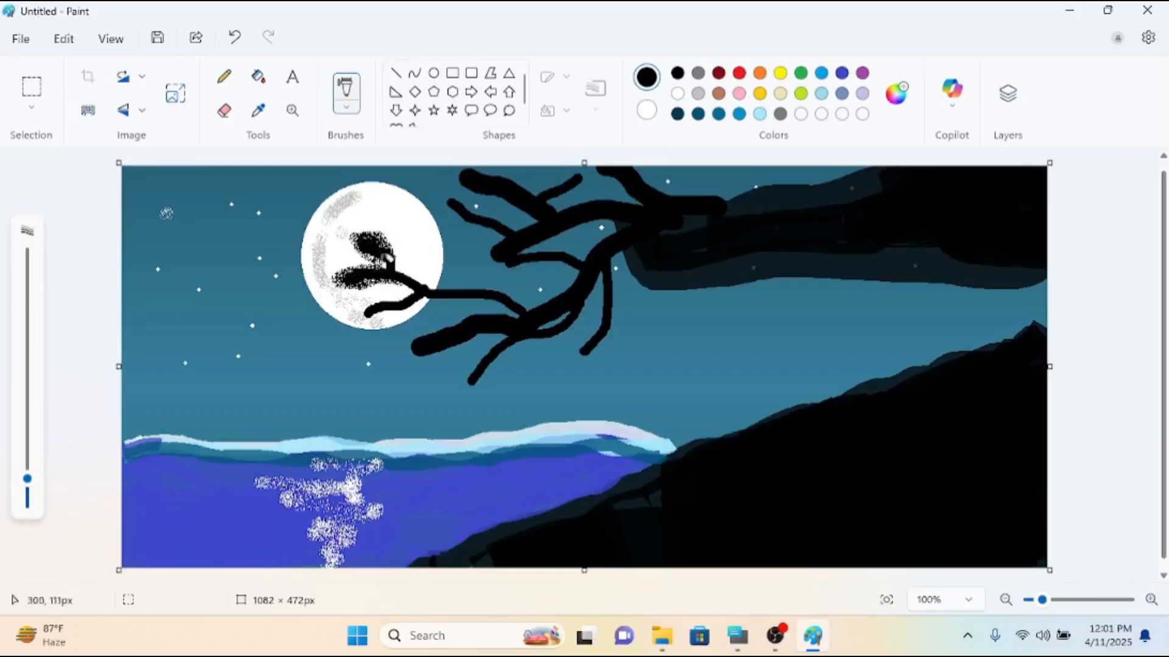
Enlarge the Airbrush and spray sparse black foliage around the remaining branches and the trunk's left end.
{"action": "left_click_drag", "start_coordinate": [28, 479], "coordinate": [28, 444]}
{"action": "mouse_move", "coordinate": [424, 292]}
{"action": "left_mouse_down"}
{"action": "mouse_move", "coordinate": [380, 298]}
{"action": "mouse_move", "coordinate": [364, 321]}
{"action": "mouse_move", "coordinate": [427, 290]}
{"action": "mouse_move", "coordinate": [402, 259]}
{"action": "mouse_move", "coordinate": [520, 304]}
{"action": "mouse_move", "coordinate": [514, 293]}
{"action": "mouse_move", "coordinate": [444, 287]}
{"action": "mouse_move", "coordinate": [518, 318]}
{"action": "mouse_move", "coordinate": [480, 314]}
{"action": "mouse_move", "coordinate": [415, 349]}
{"action": "mouse_move", "coordinate": [575, 309]}
{"action": "mouse_move", "coordinate": [504, 330]}
{"action": "mouse_move", "coordinate": [538, 326]}
{"action": "mouse_move", "coordinate": [451, 393]}
{"action": "mouse_move", "coordinate": [584, 302]}
{"action": "mouse_move", "coordinate": [551, 306]}
{"action": "mouse_move", "coordinate": [477, 356]}
{"action": "mouse_move", "coordinate": [438, 391]}
{"action": "mouse_move", "coordinate": [495, 374]}
{"action": "mouse_move", "coordinate": [628, 263]}
{"action": "mouse_move", "coordinate": [598, 328]}
{"action": "mouse_move", "coordinate": [572, 349]}
{"action": "mouse_move", "coordinate": [614, 320]}
{"action": "mouse_move", "coordinate": [619, 261]}
{"action": "mouse_move", "coordinate": [576, 313]}
{"action": "mouse_move", "coordinate": [563, 369]}
{"action": "mouse_move", "coordinate": [604, 328]}
{"action": "mouse_move", "coordinate": [612, 270]}
{"action": "mouse_move", "coordinate": [533, 241]}
{"action": "mouse_move", "coordinate": [501, 244]}
{"action": "mouse_move", "coordinate": [559, 260]}
{"action": "mouse_move", "coordinate": [608, 251]}
{"action": "mouse_move", "coordinate": [619, 220]}
{"action": "mouse_move", "coordinate": [520, 246]}
{"action": "mouse_move", "coordinate": [462, 193]}
{"action": "mouse_move", "coordinate": [496, 194]}
{"action": "mouse_move", "coordinate": [522, 236]}
{"action": "mouse_move", "coordinate": [484, 183]}
{"action": "mouse_move", "coordinate": [438, 174]}
{"action": "mouse_move", "coordinate": [544, 203]}
{"action": "mouse_move", "coordinate": [587, 177]}
{"action": "mouse_move", "coordinate": [703, 249]}
{"action": "left_mouse_up"}
{"action": "mouse_move", "coordinate": [678, 190]}
{"action": "left_mouse_down"}
{"action": "mouse_move", "coordinate": [681, 179]}
{"action": "mouse_move", "coordinate": [600, 203]}
{"action": "mouse_move", "coordinate": [616, 223]}
{"action": "left_mouse_up"}
{"action": "left_click_drag", "start_coordinate": [601, 300], "coordinate": [671, 277]}
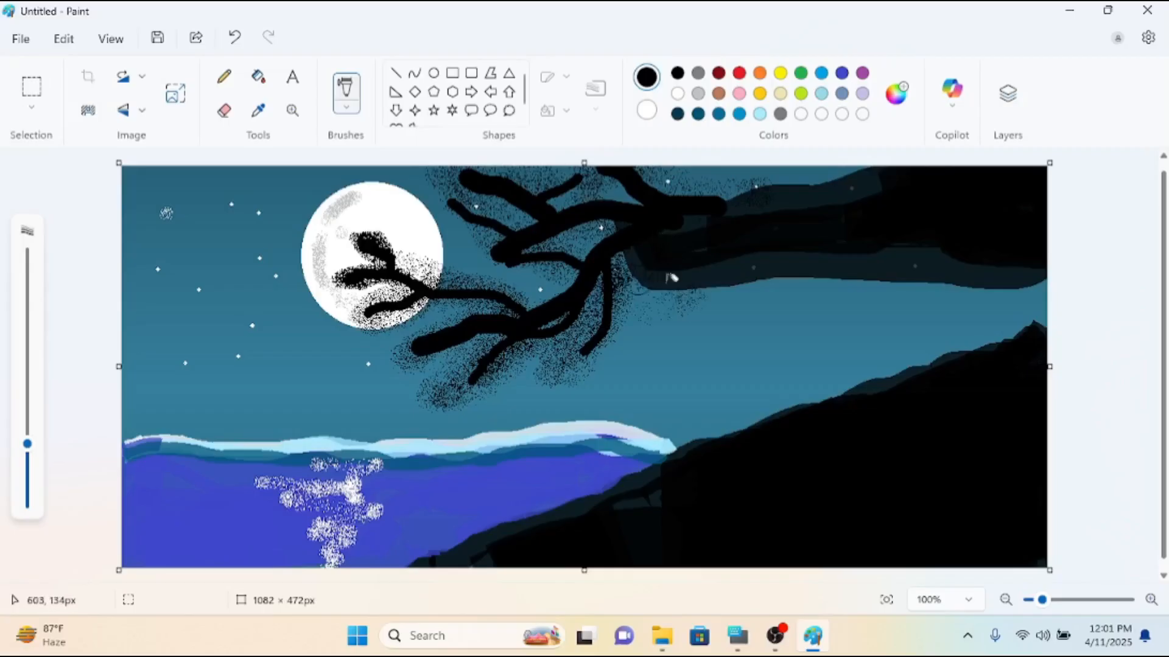
Switch the Airbrush to white at a small size and dot stars in the sky between the trunk and the black slope.
{"action": "left_click", "coordinate": [677, 94]}
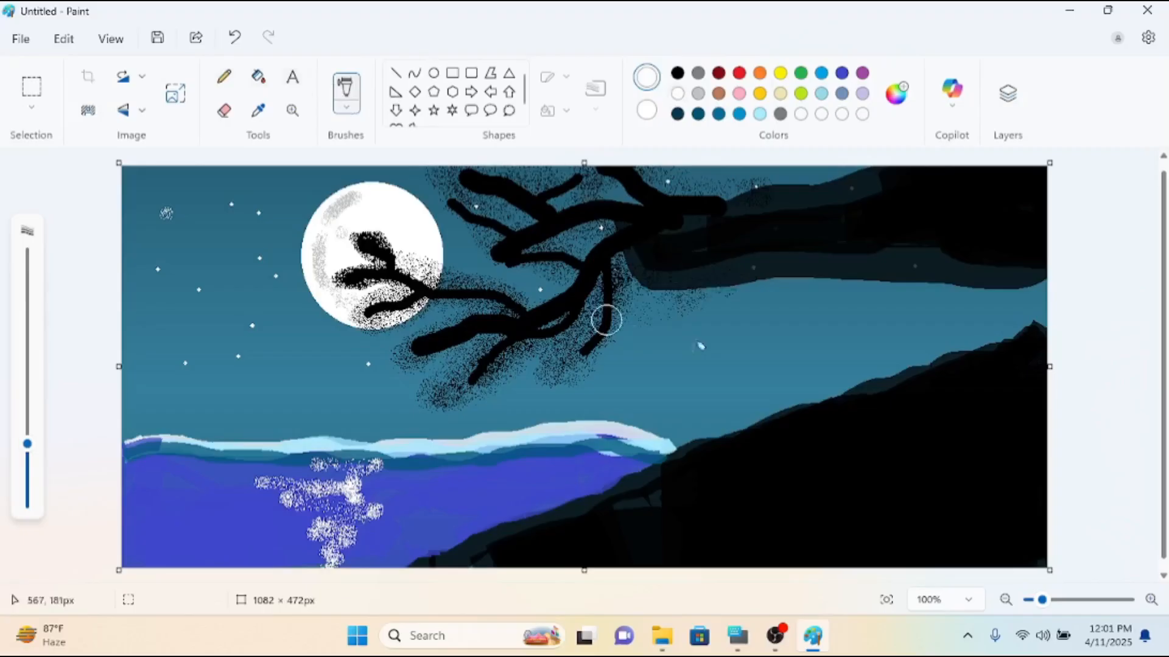
{"action": "left_click_drag", "start_coordinate": [27, 444], "coordinate": [27, 491]}
{"action": "left_click", "coordinate": [678, 332]}
{"action": "left_click", "coordinate": [756, 318]}
{"action": "left_click", "coordinate": [816, 290]}
{"action": "left_click", "coordinate": [928, 313]}
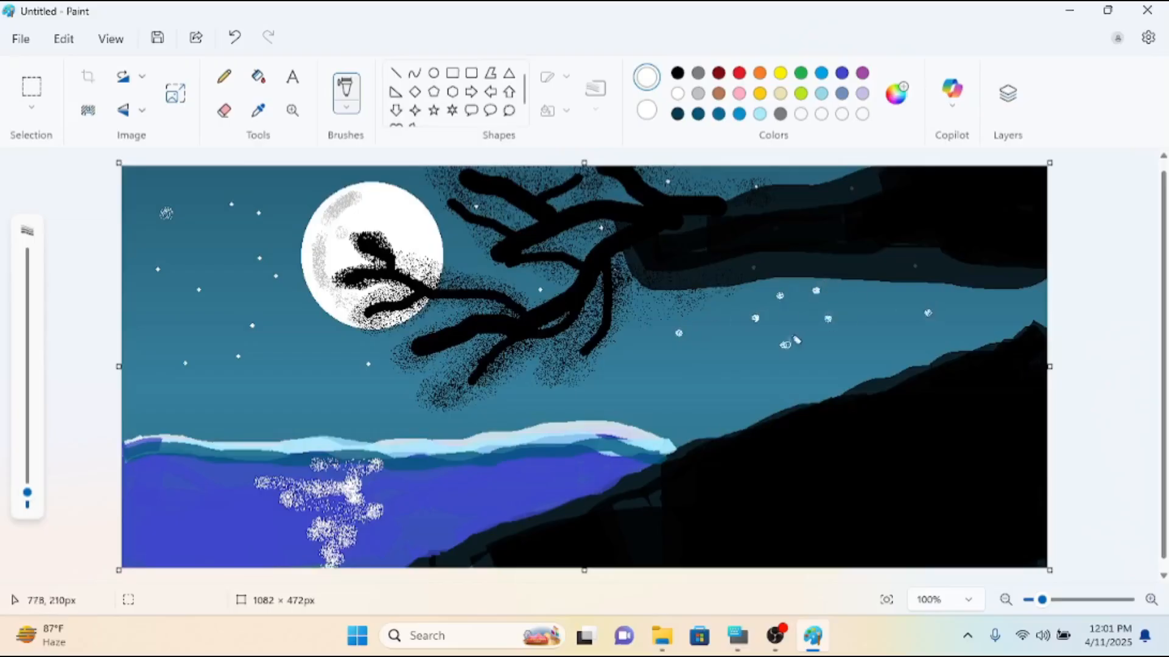
Close the finished painting without saving the changes.
{"action": "scroll", "coordinate": [1057, 336], "scroll_direction": "down", "scroll_amount": 1}
{"action": "scroll", "coordinate": [1061, 350], "scroll_direction": "up", "scroll_amount": 2}
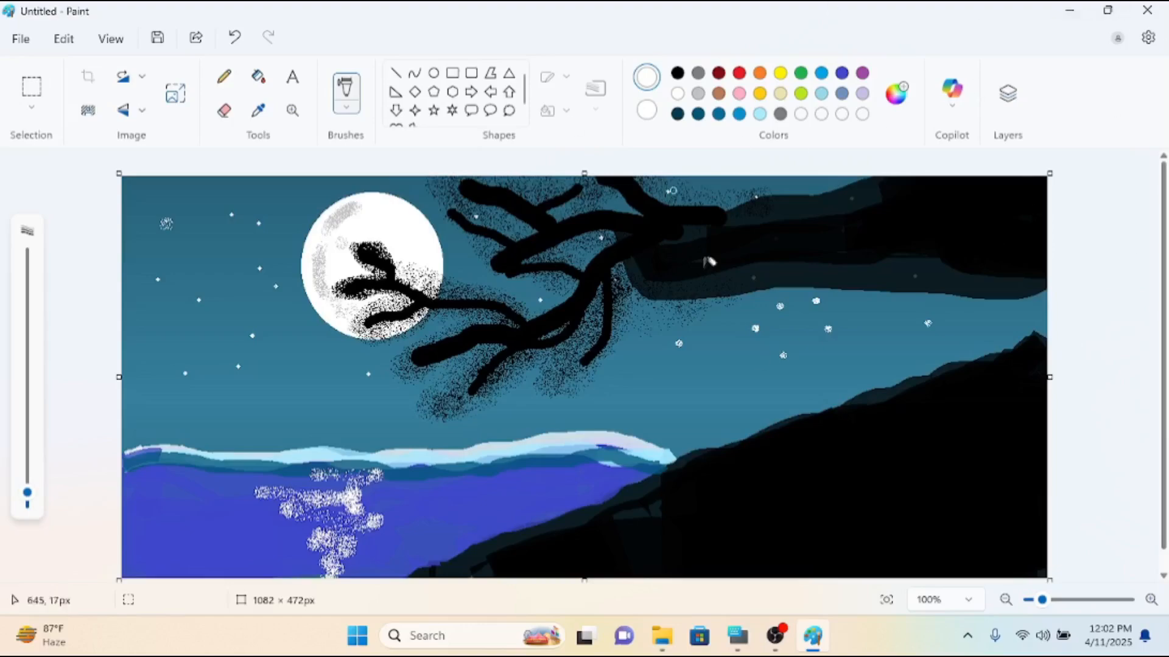
{"action": "left_click", "coordinate": [1150, 9]}
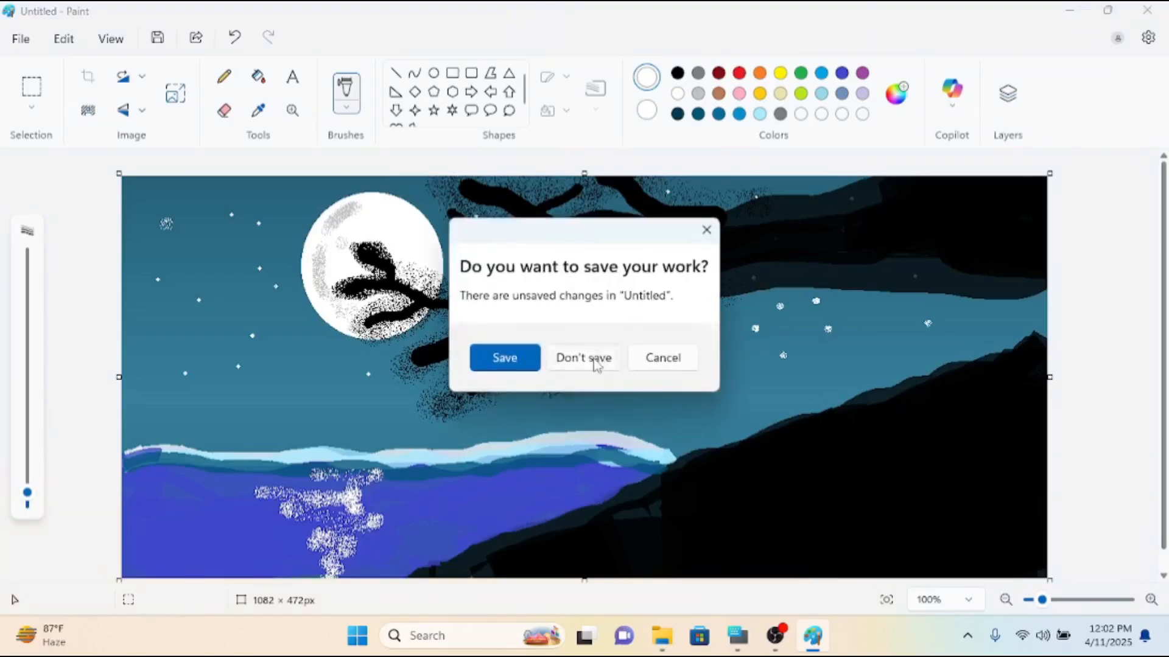
{"action": "left_click", "coordinate": [596, 364]}
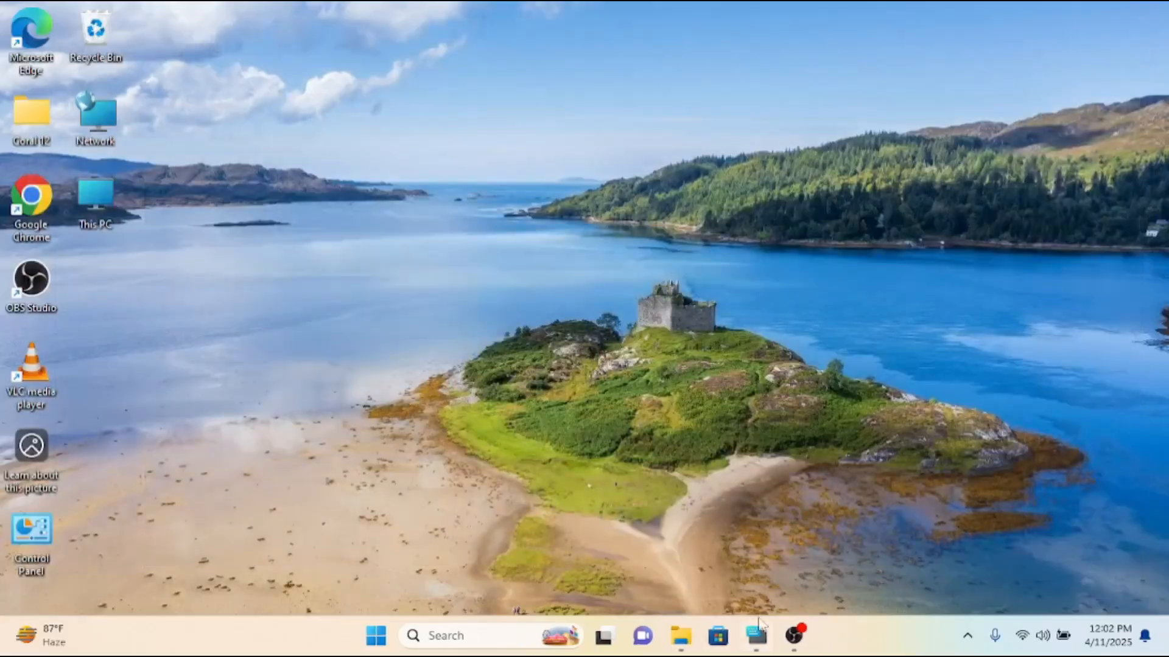
{"action": "left_click", "coordinate": [794, 635]}
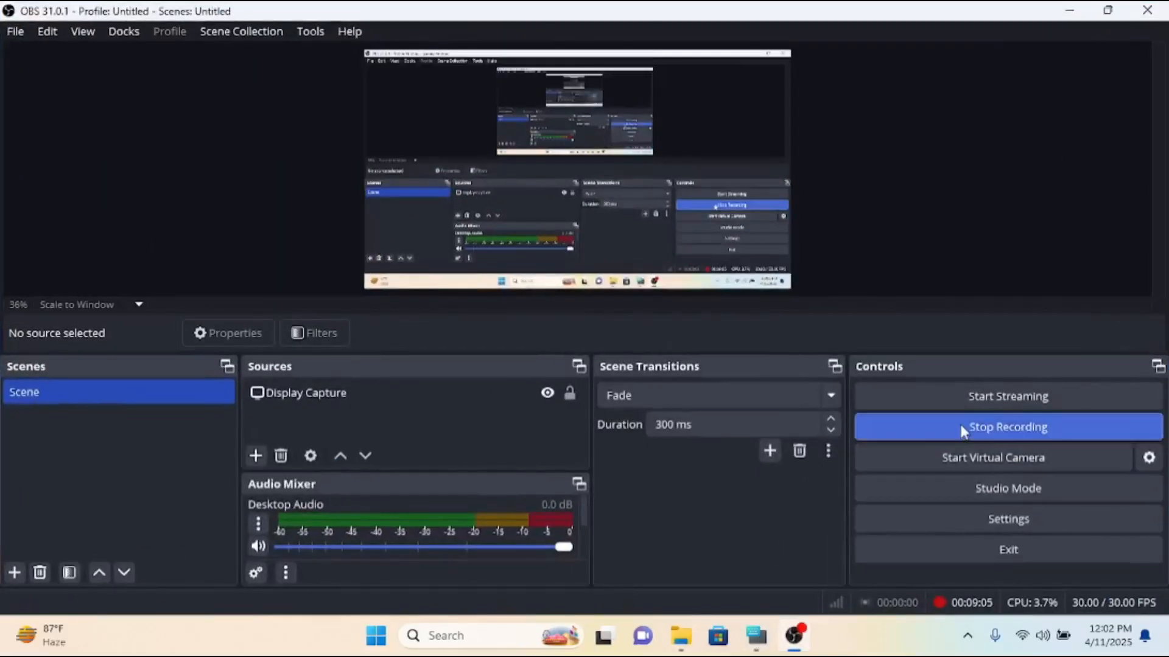